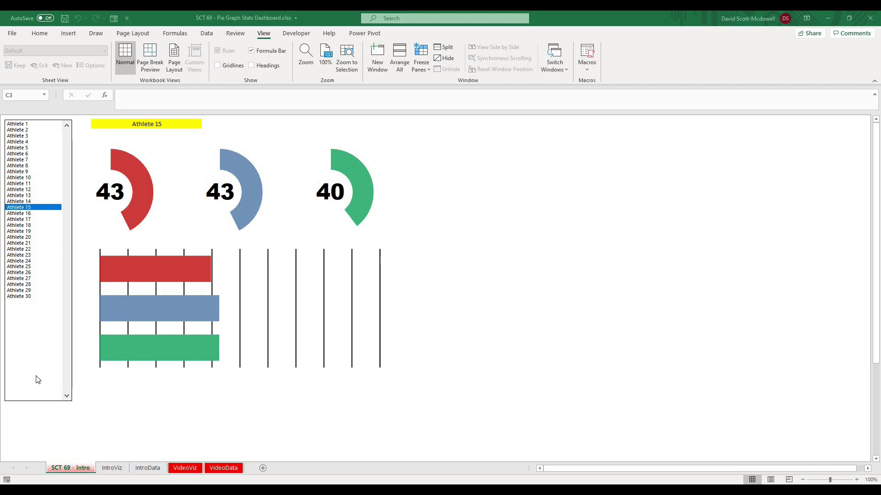
- Select various athletes in the intro dashboard's list and examine how the pie and bar charts respond
key("Down")
key("Down")
key("Down")
key("Down")
key("Down")
key("Down")
key("Down")
key("Down")
key("Down")
key("Down")
key("Down")
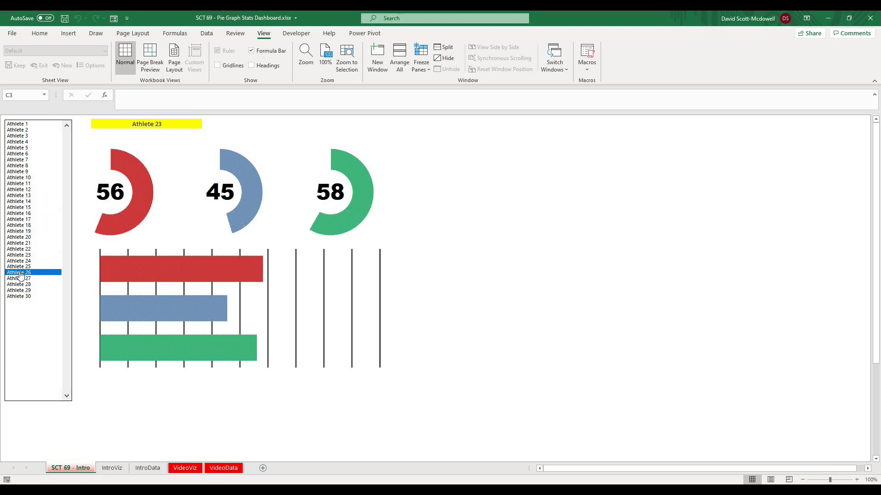
left_click(18, 219)
left_click(19, 190)
left_click(18, 172)
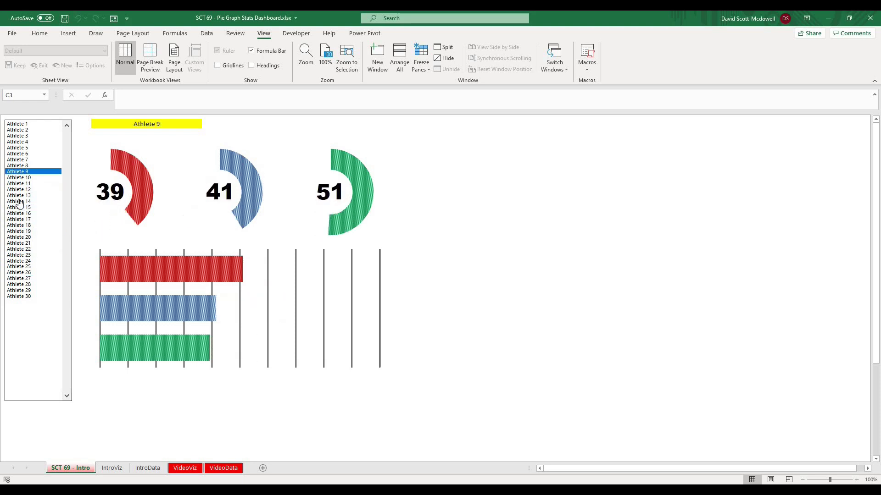
left_click(18, 202)
left_click(16, 238)
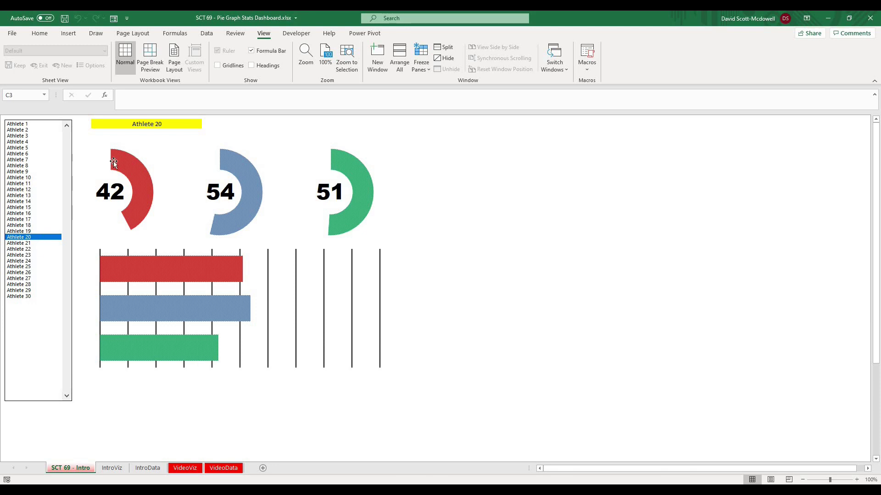
mouse_move(112, 217)
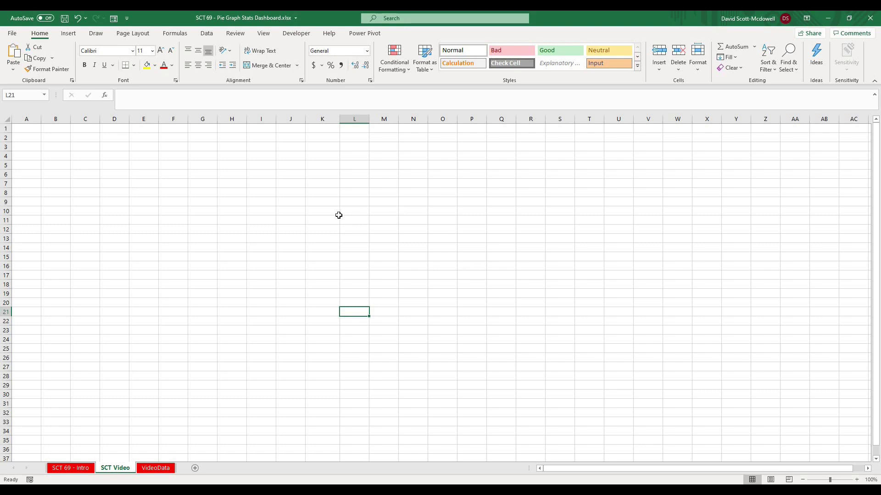
- Examine the raw test, Z-score and T-score columns of the athlete table on the VideoData worksheet
left_click(149, 215)
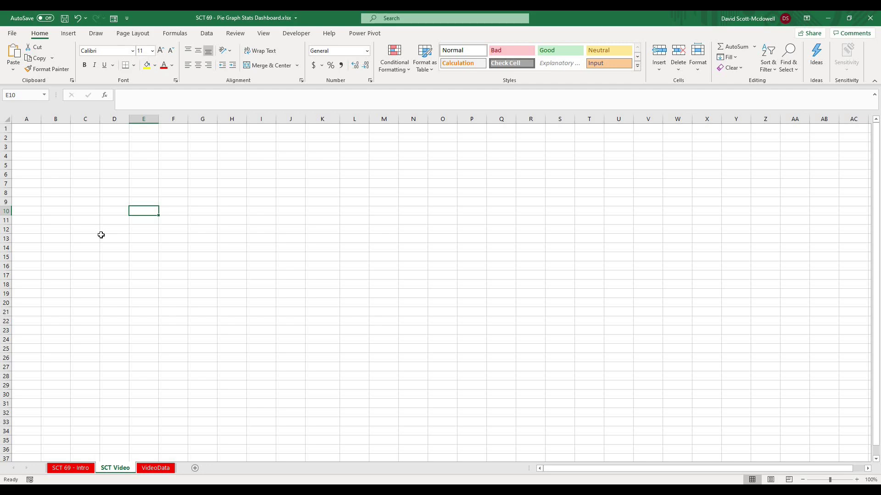
left_click(153, 469)
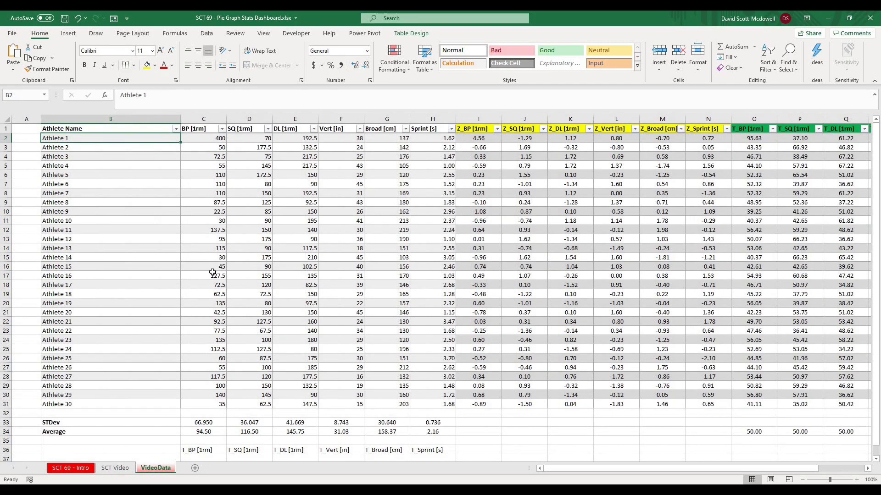
left_click(178, 158)
left_click(208, 123)
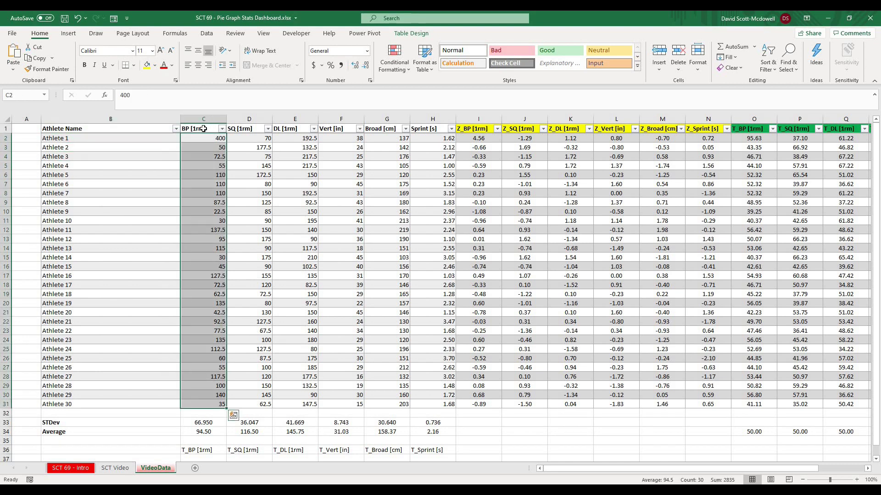
left_click(241, 129)
left_click(285, 129)
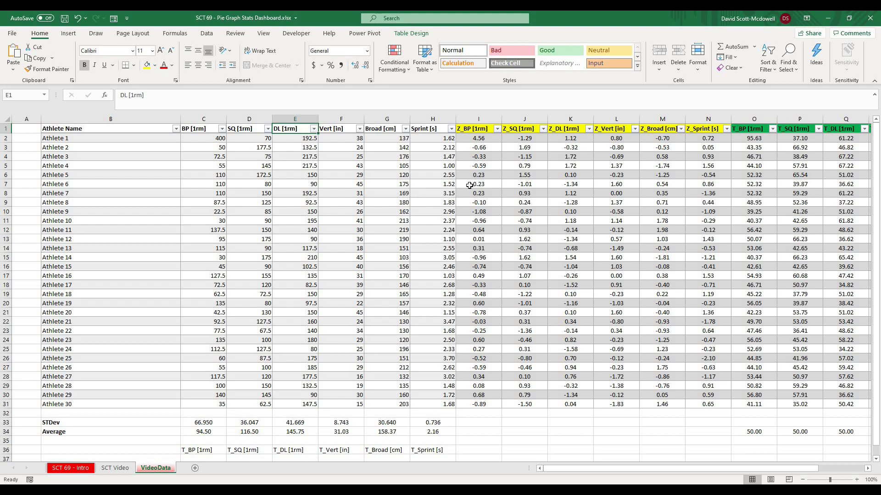
left_click(472, 138)
left_click_drag(475, 130, 706, 135)
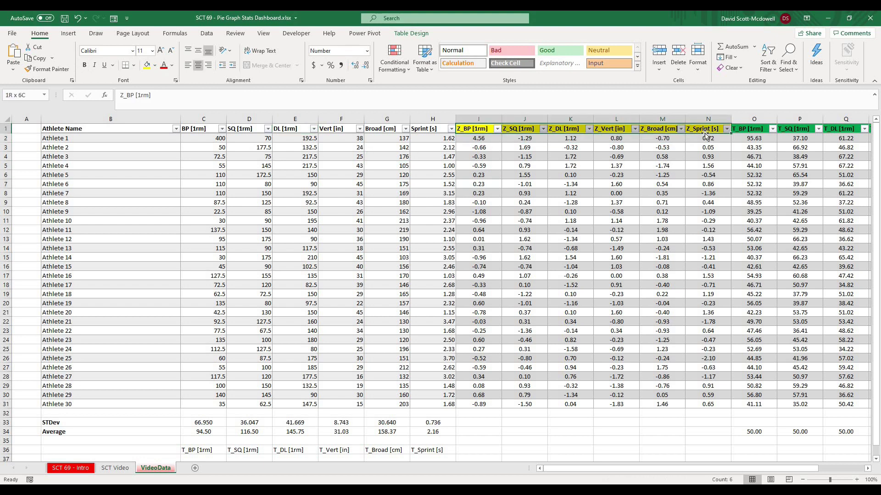
left_click_drag(621, 469, 665, 469)
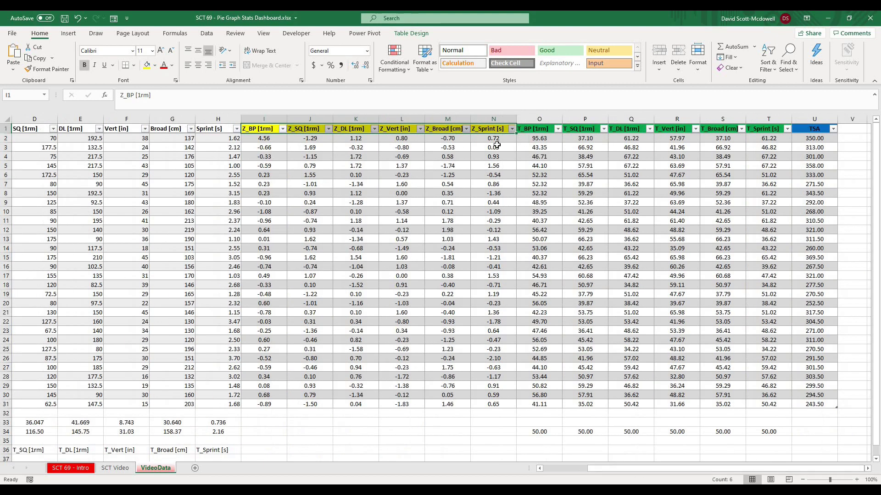
left_click(539, 129)
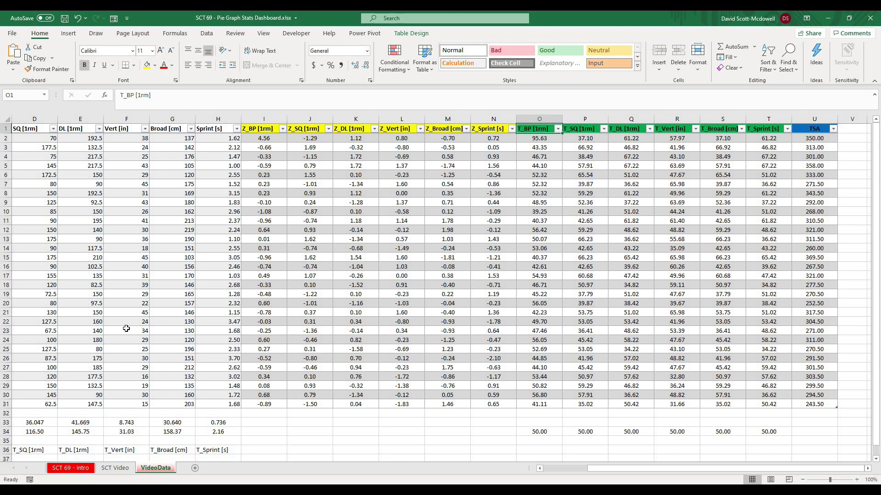
- Return to the empty SCT Video worksheet
left_click(125, 472)
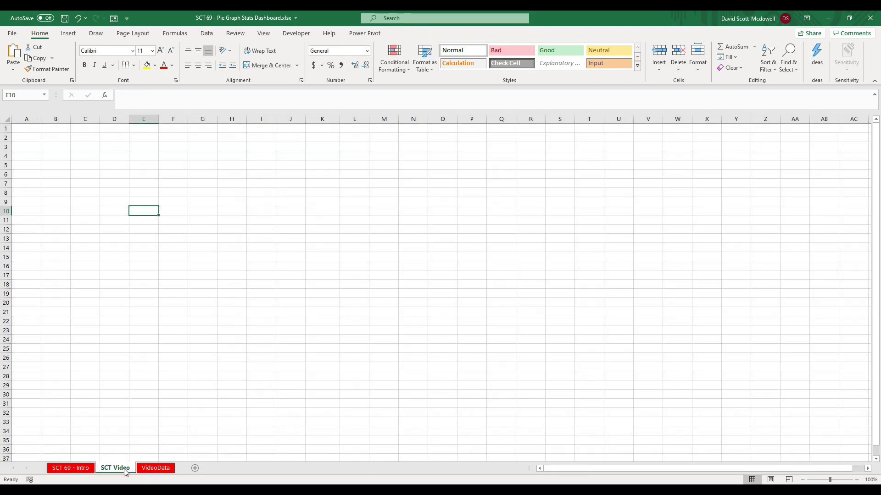
left_click(260, 301)
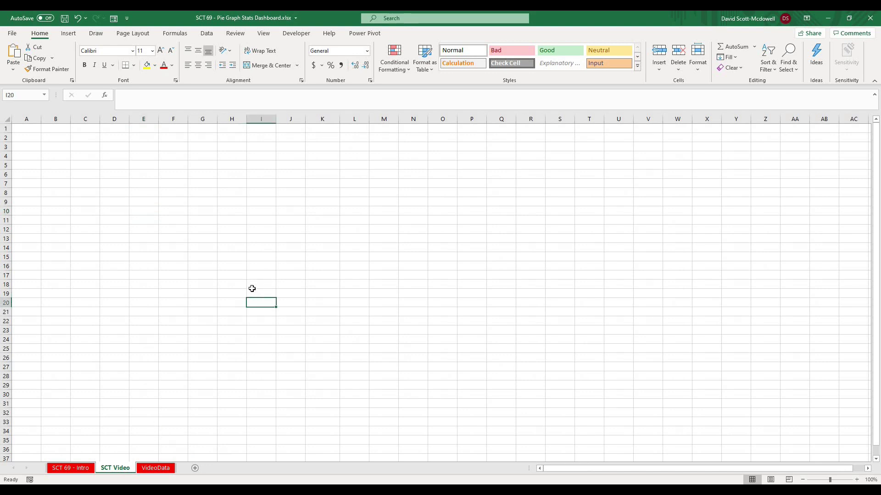
right_click(153, 210)
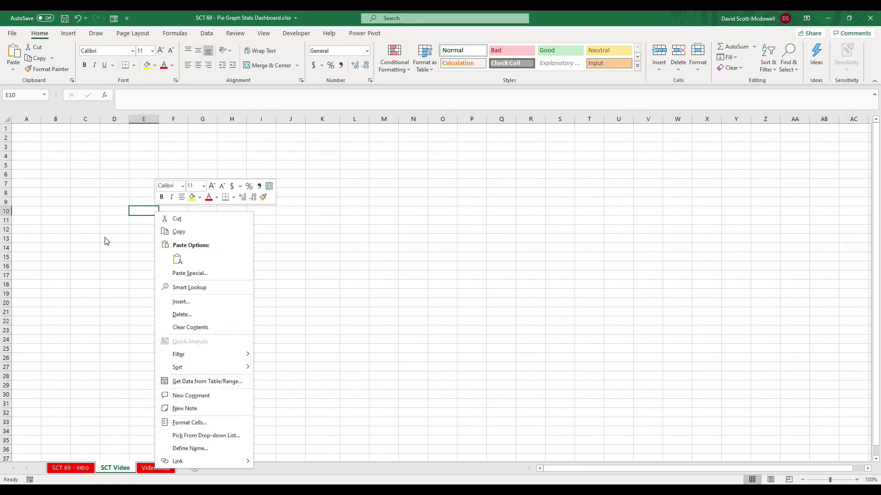
left_click(92, 223)
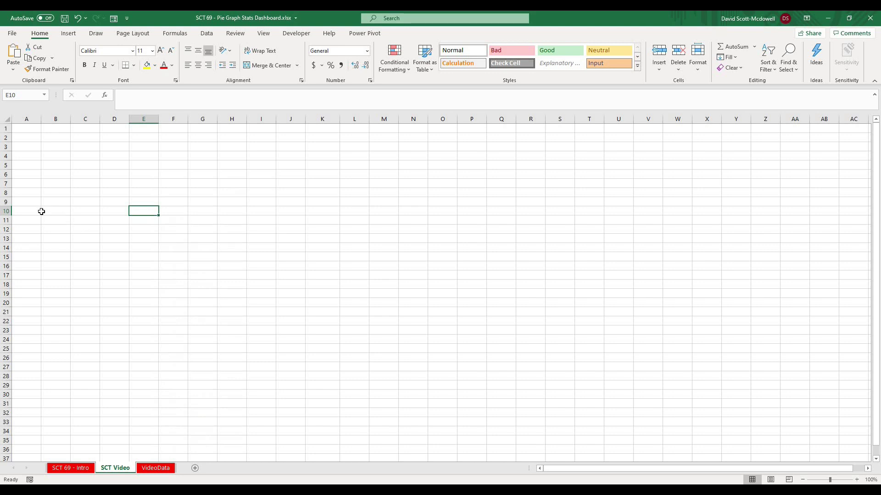
left_click(33, 135)
left_click(30, 130)
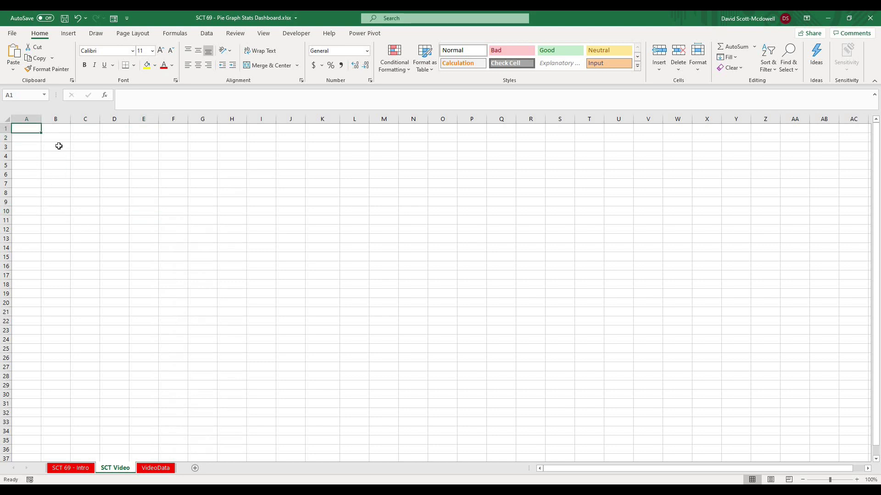
left_click(59, 146)
left_click_drag(27, 130, 27, 137)
left_click(144, 200)
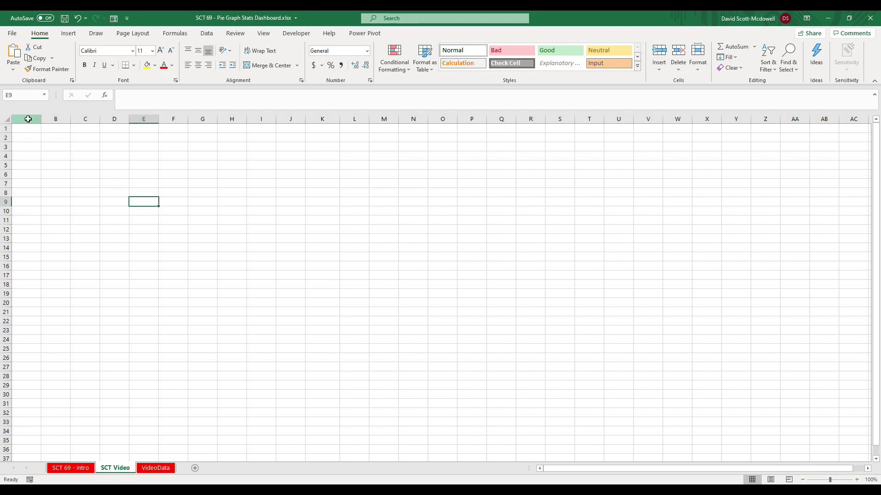
- Narrow columns A through AA and then AB through AR to a uniform width that makes roughly square cells
left_click(27, 119)
left_click(85, 156)
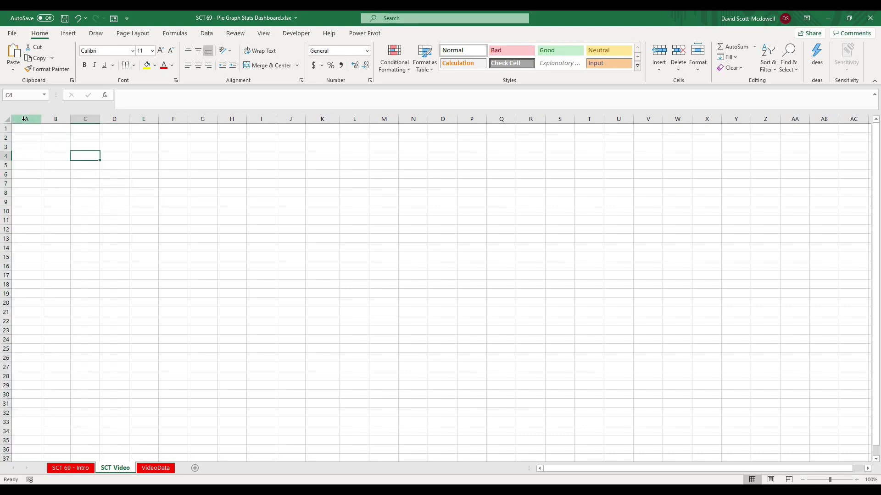
left_click_drag(24, 120, 785, 130)
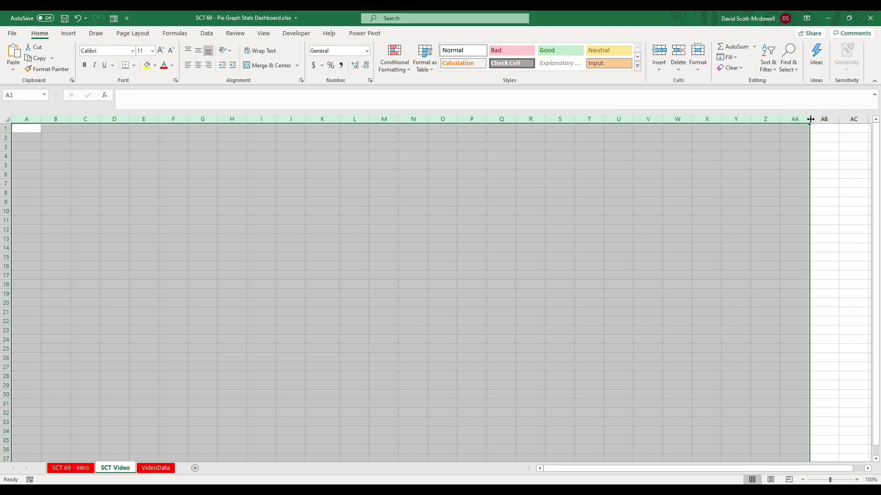
left_click_drag(808, 119, 785, 120)
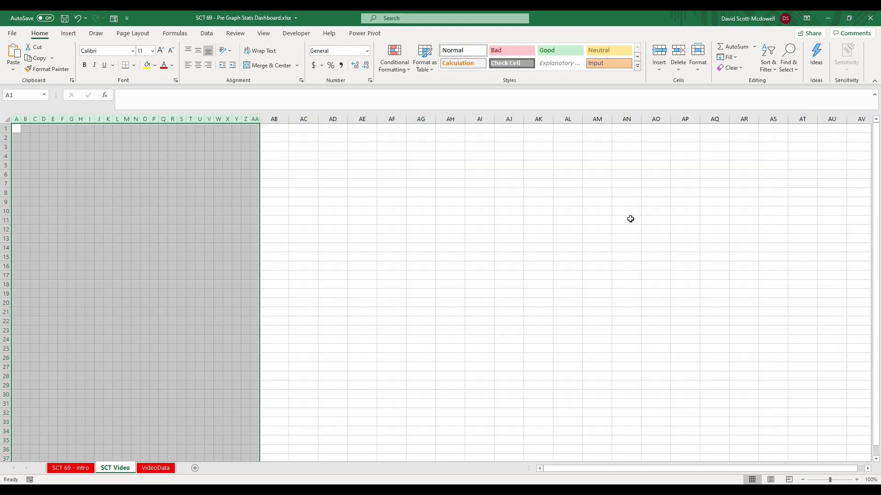
left_click(605, 222)
left_click_drag(274, 119, 736, 120)
left_click(500, 230)
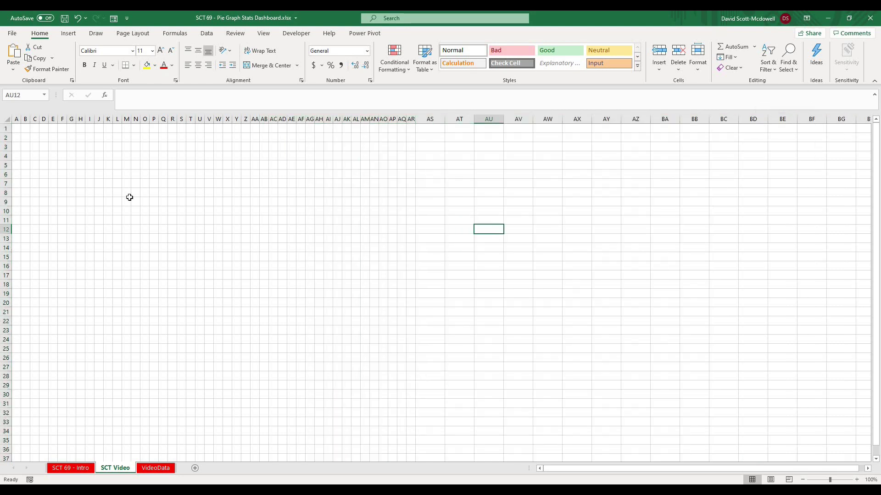
- Try putting an outside border around the cell range G3:N11
left_click(126, 193)
left_click_drag(59, 149, 182, 201)
left_click(182, 201)
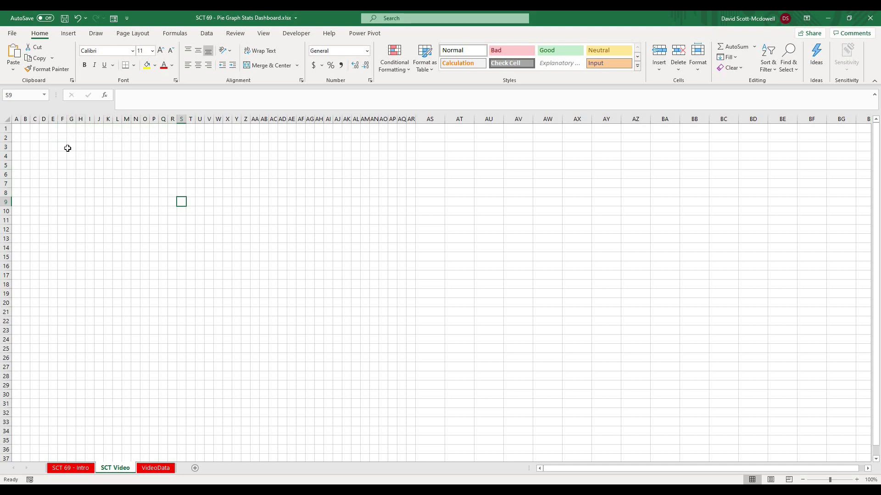
left_click_drag(69, 147, 132, 224)
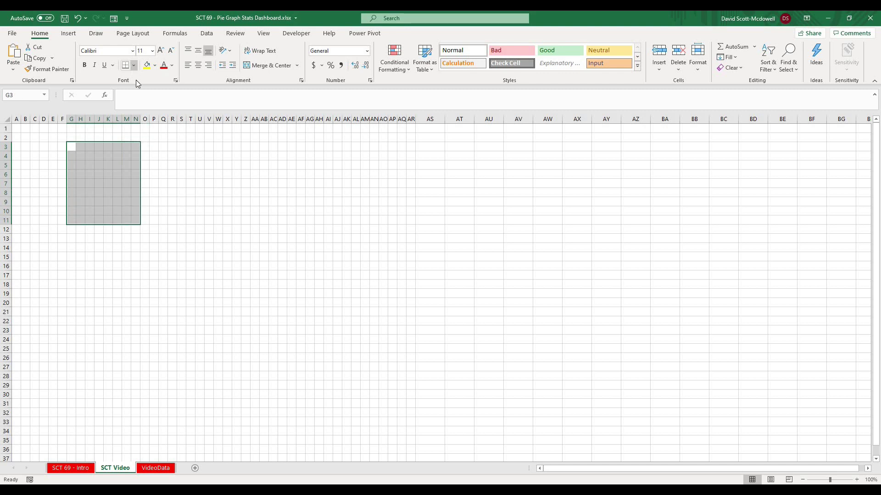
left_click(133, 66)
left_click(153, 170)
left_click(244, 219)
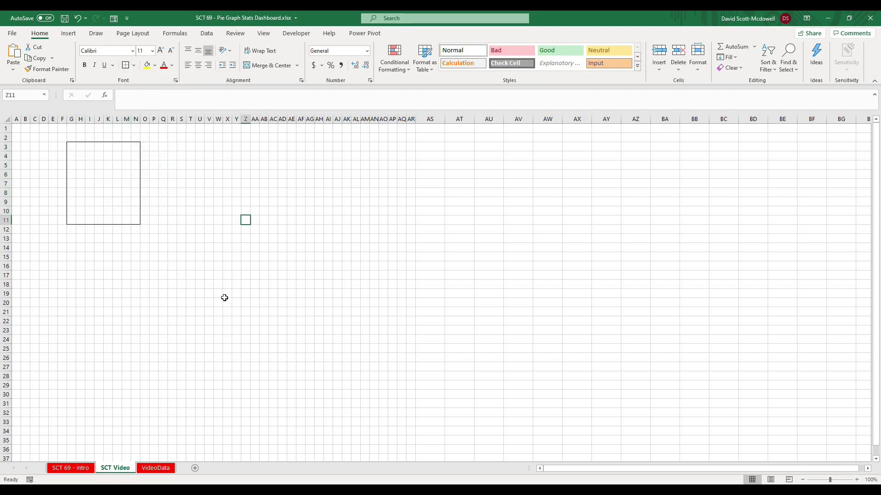
left_click(227, 295)
- Undo the outside border around G3:N11
left_click_drag(153, 147, 244, 219)
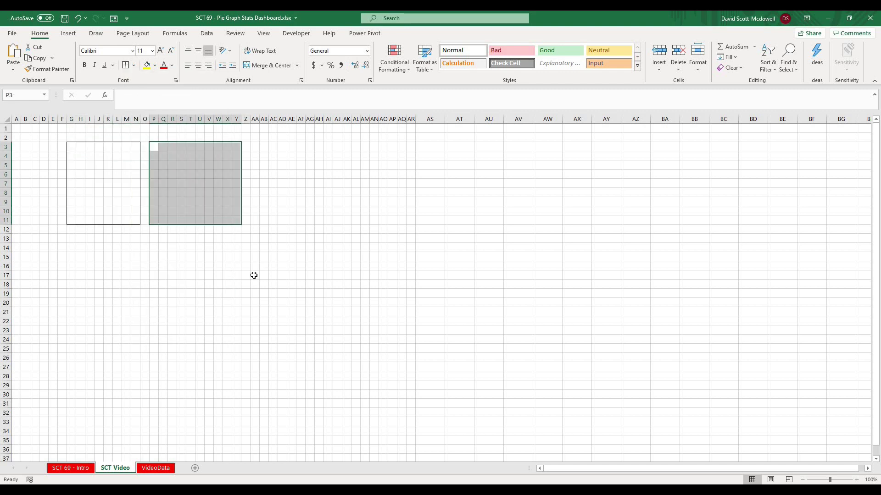
left_click(254, 276)
key("ctrl+z")
left_click(238, 282, "ctrl")
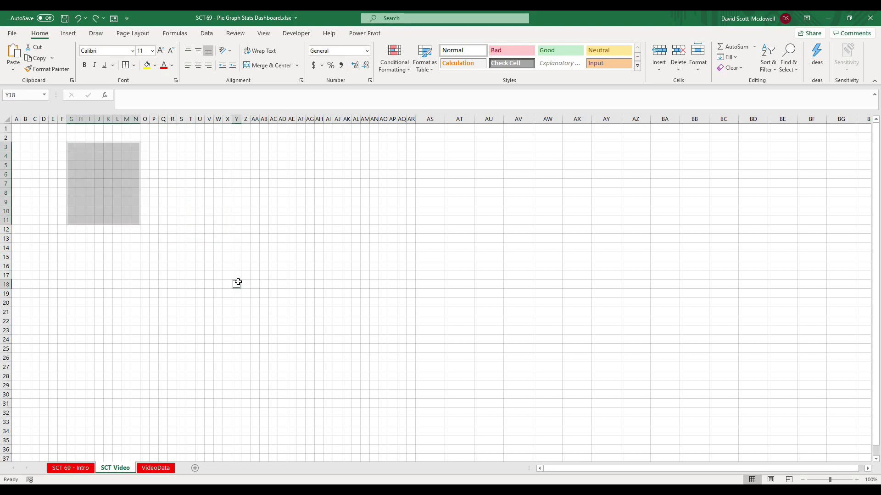
left_click(281, 229)
left_click(128, 183)
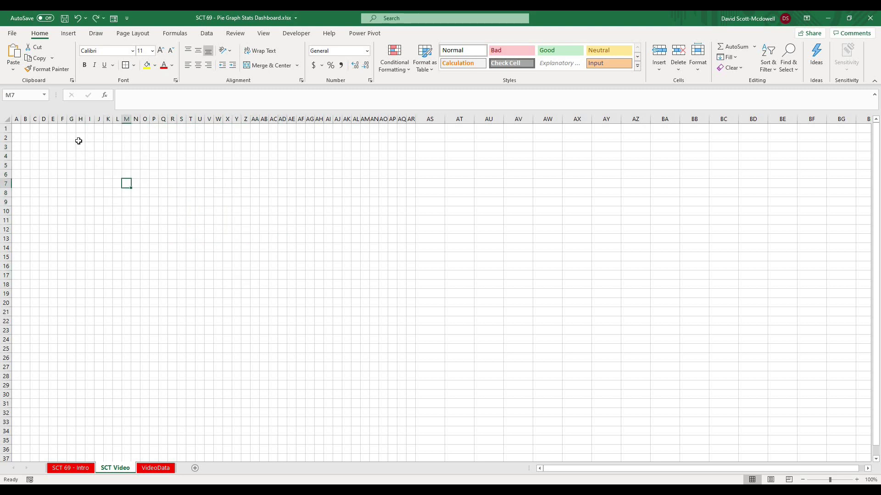
- Try merging and centering cells G2 through Q2
left_click_drag(74, 138, 165, 138)
left_click(252, 65)
left_click(236, 312)
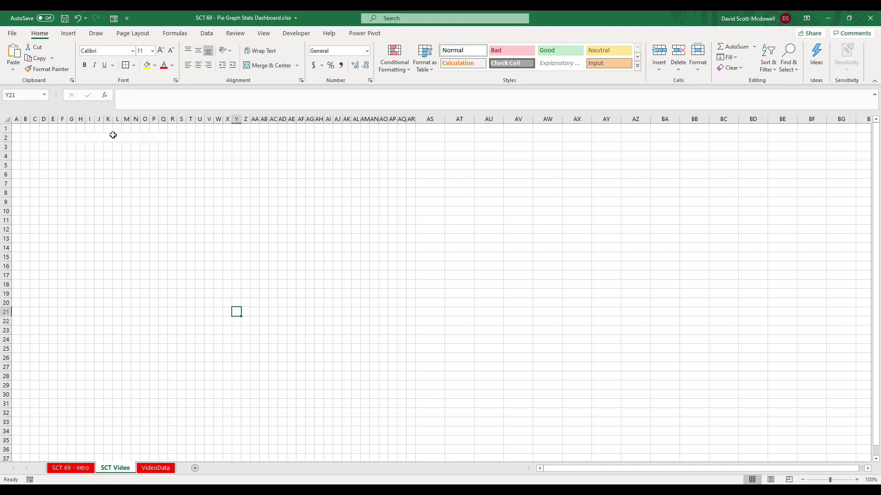
- Unmerge the cells G2 through Q2
left_click(112, 134)
left_click(279, 66)
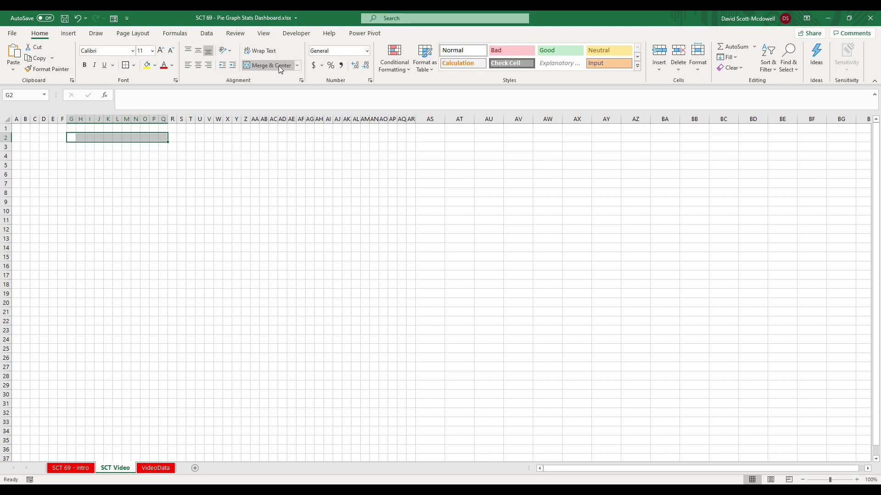
left_click(284, 337)
left_click(210, 321)
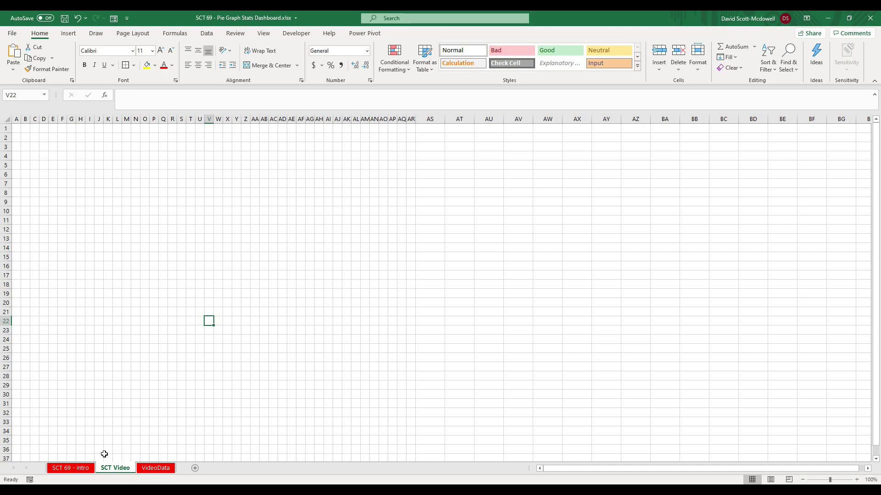
left_click(142, 421)
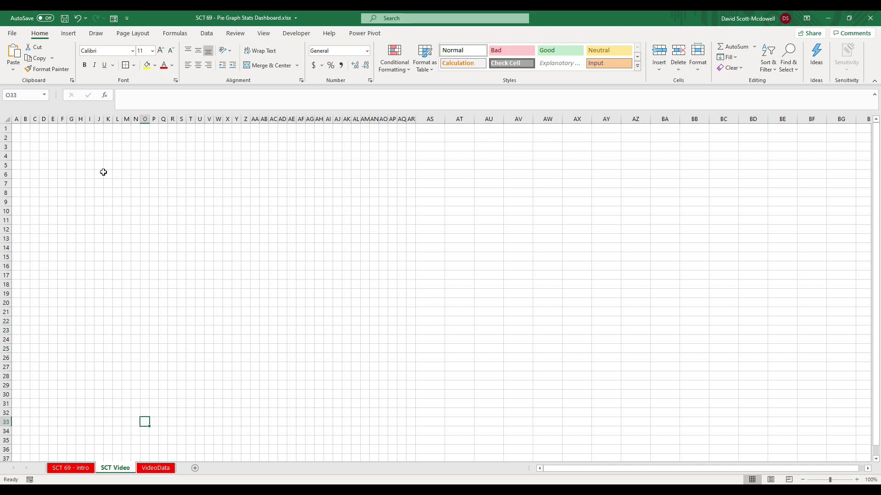
- Merge and center cells M2 through Y2 and fill the merged cell with yellow
left_click_drag(126, 137, 257, 136)
left_click(137, 155)
left_click_drag(127, 138, 238, 138)
left_click(257, 65)
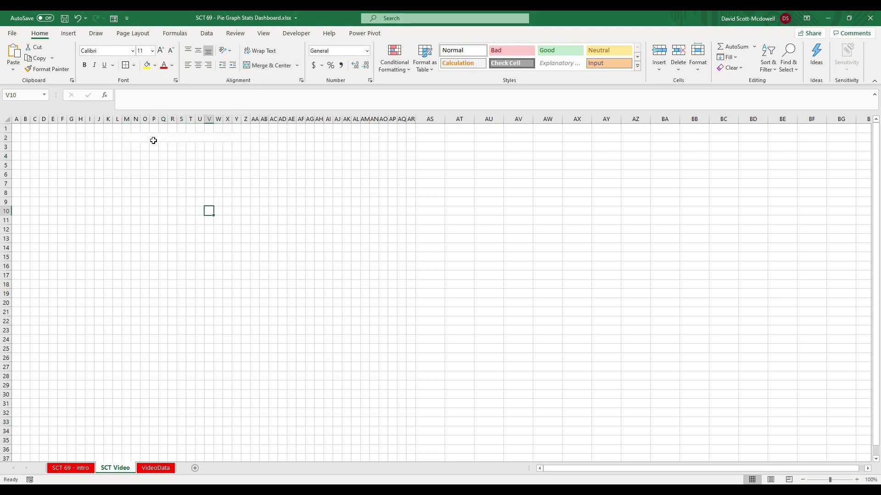
left_click(147, 65)
left_click(157, 228)
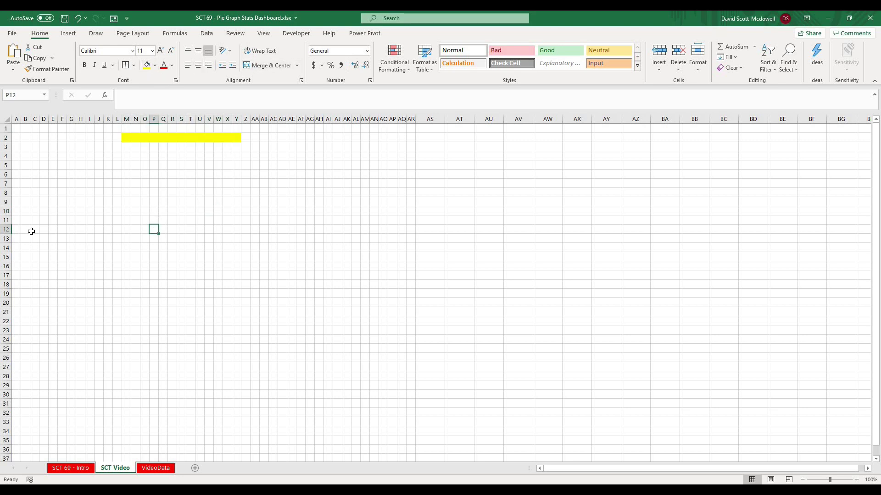
- Insert a form control list box covering about cells B2 to I27
left_click(301, 37)
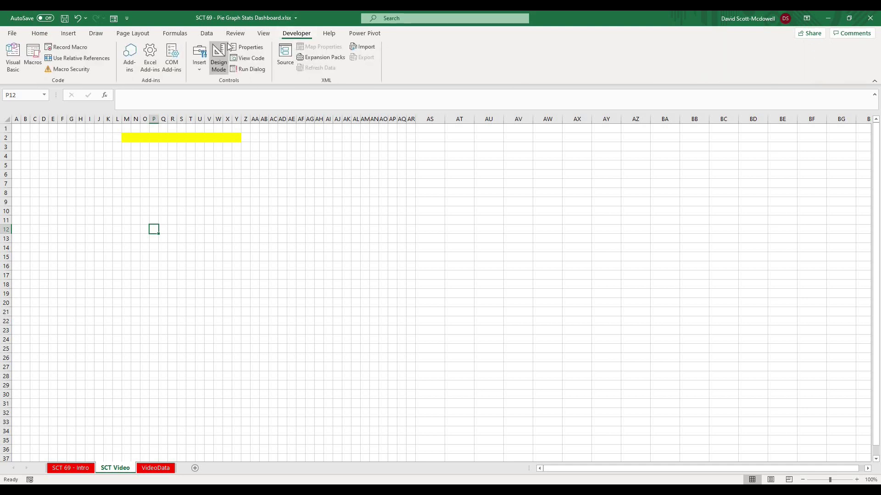
left_click(228, 174)
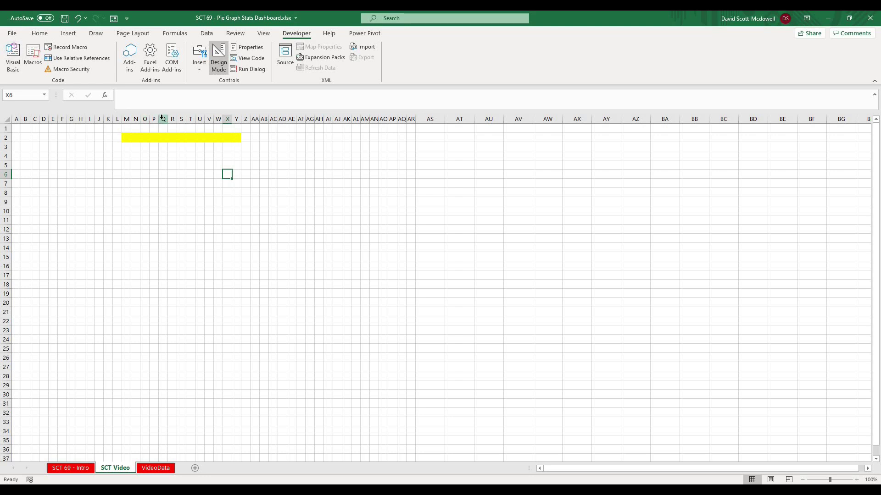
left_click(200, 71)
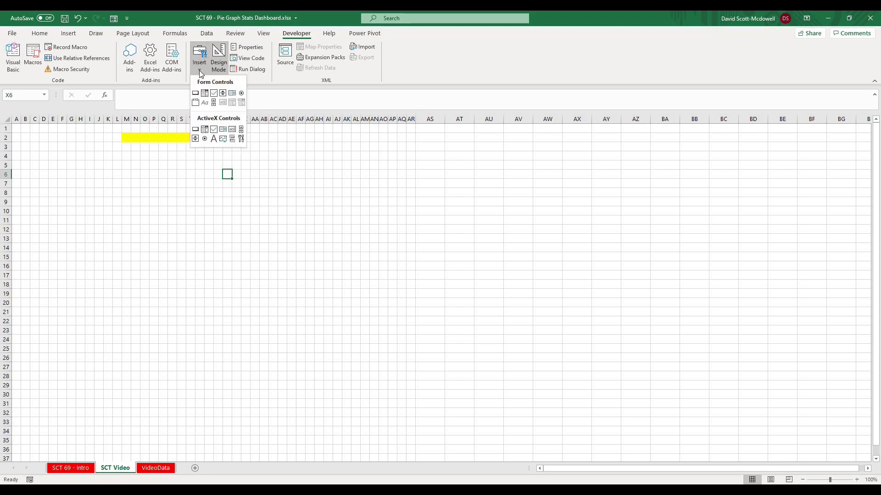
left_click(232, 93)
left_click_drag(23, 134, 88, 367)
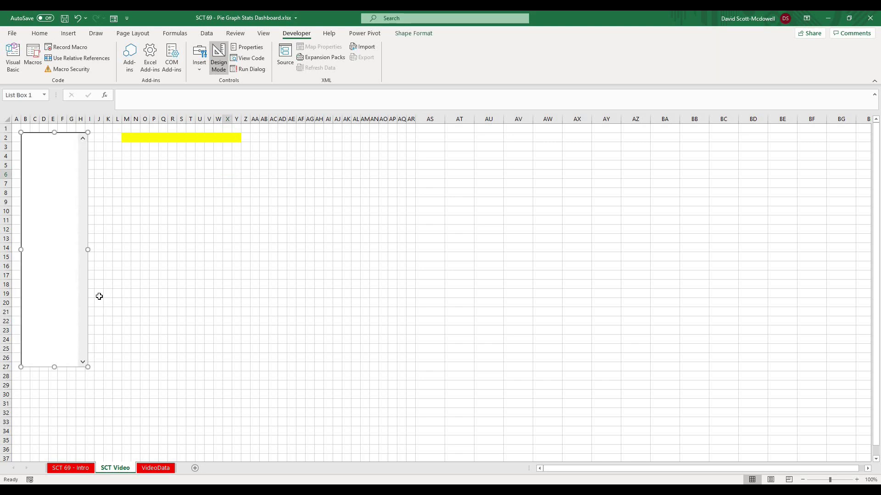
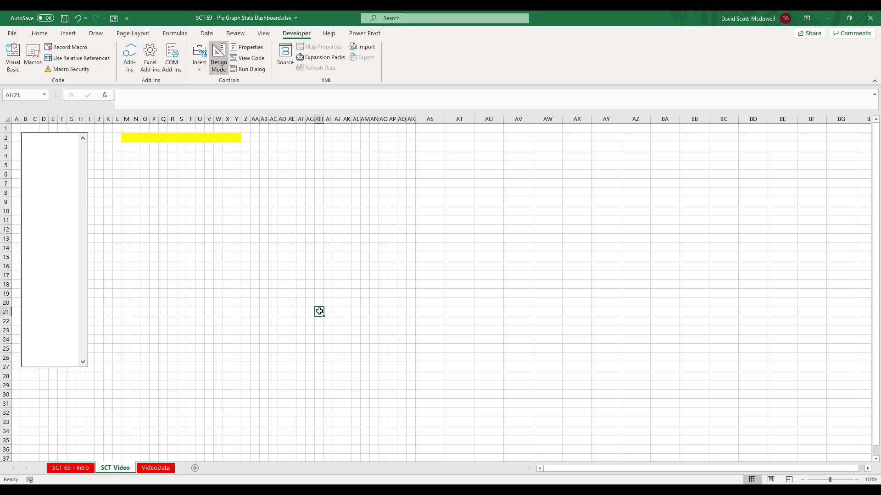
- Enter the heading "Athlete Names" in cell BA2
left_click(414, 301)
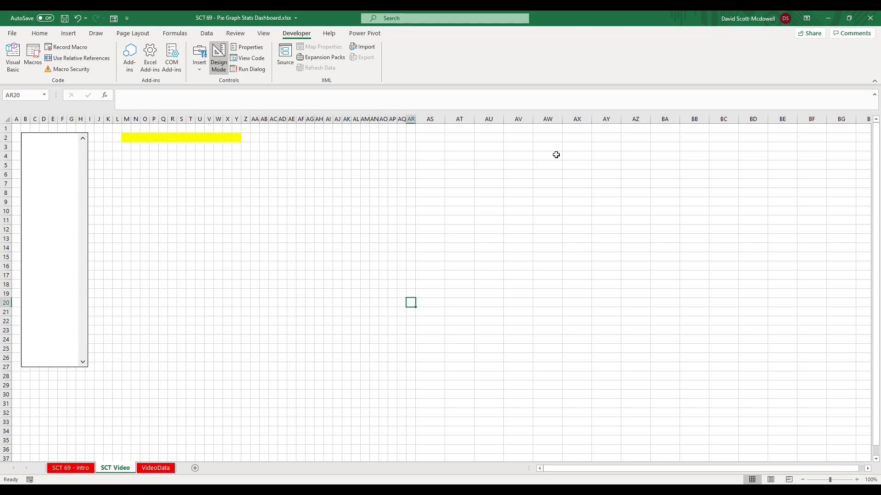
left_click(556, 154)
left_click(489, 137)
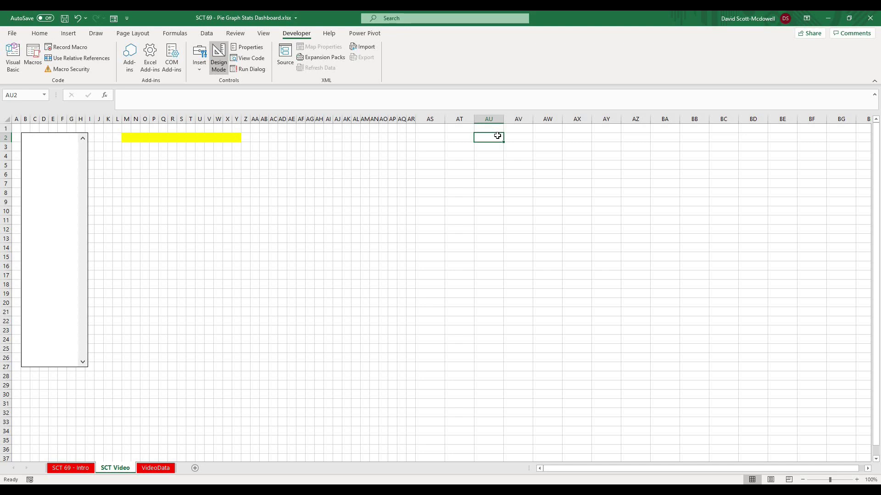
left_click(691, 136)
left_click(663, 135)
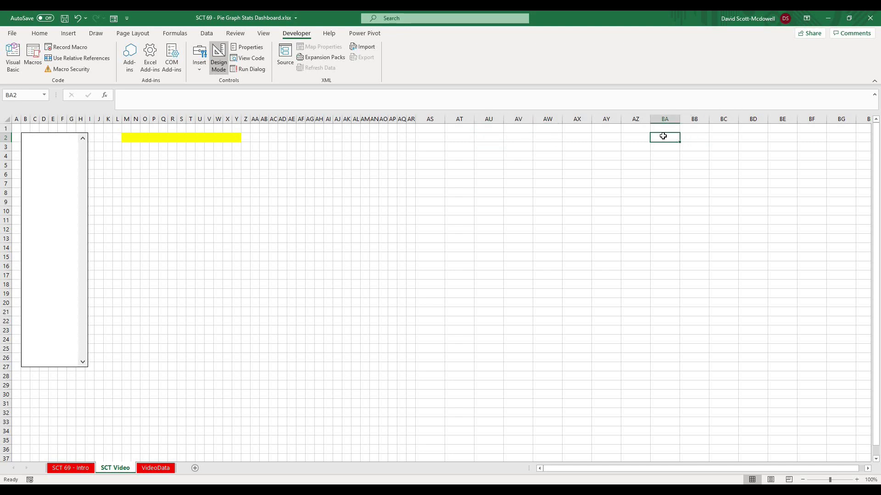
type("Athlete Names")
key("Return")
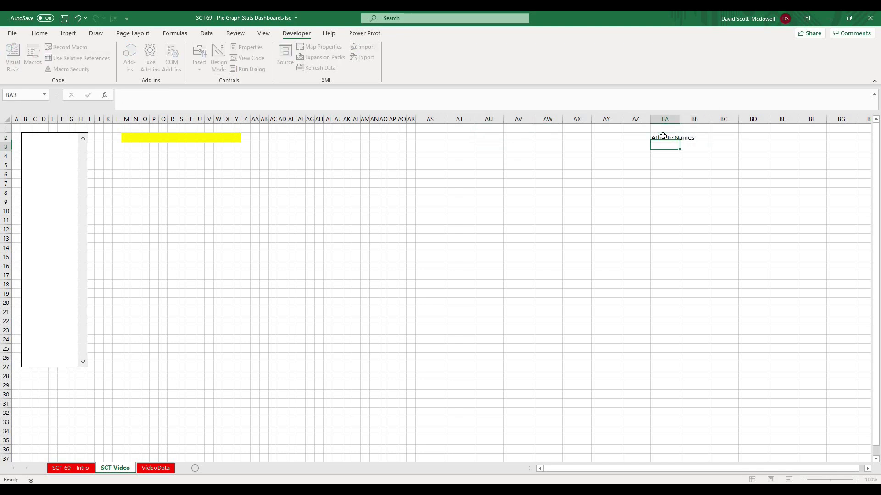
left_click(662, 136)
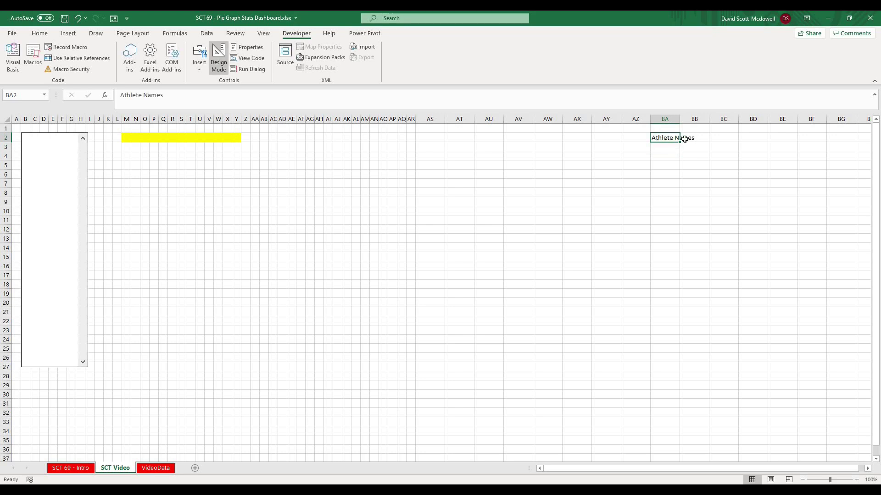
left_click(661, 148)
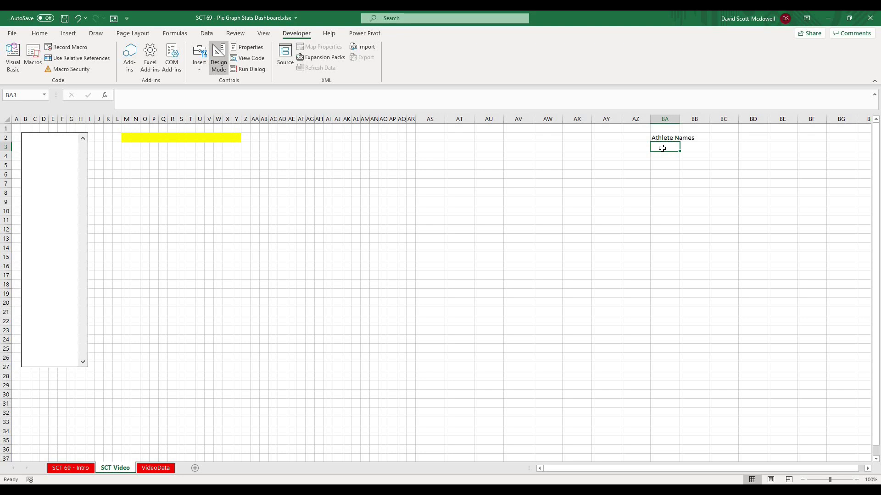
- Widen the list box slightly so its outer edge reaches the end of column I
right_click(36, 248)
key("Escape")
left_click_drag(89, 250, 92, 251)
left_click(217, 274)
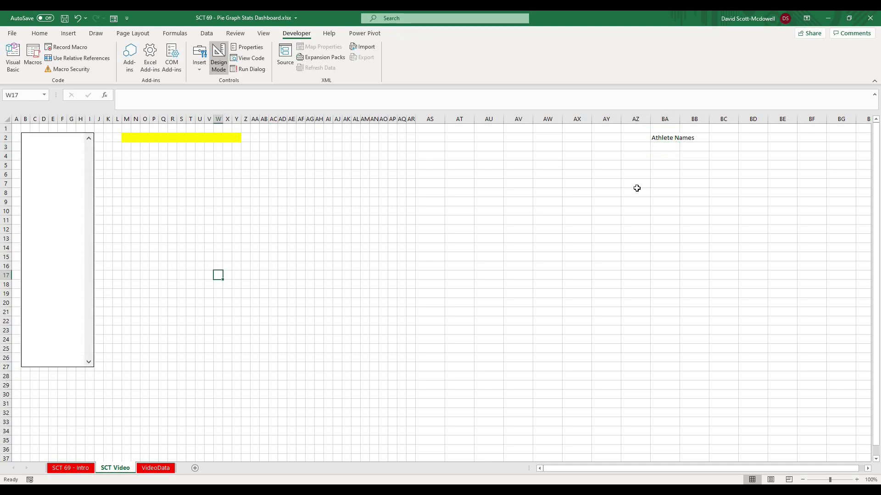
- Enter the formula =UNIQUE(TBL_Data[Athlete Name]) in cell BA3 to list the athletes below the heading
left_click_drag(636, 193, 635, 184)
left_click(669, 147)
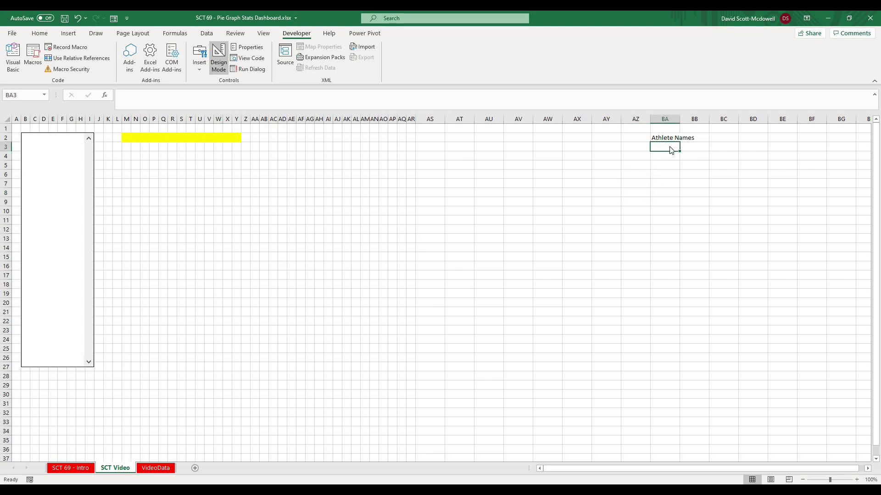
type("=unique(")
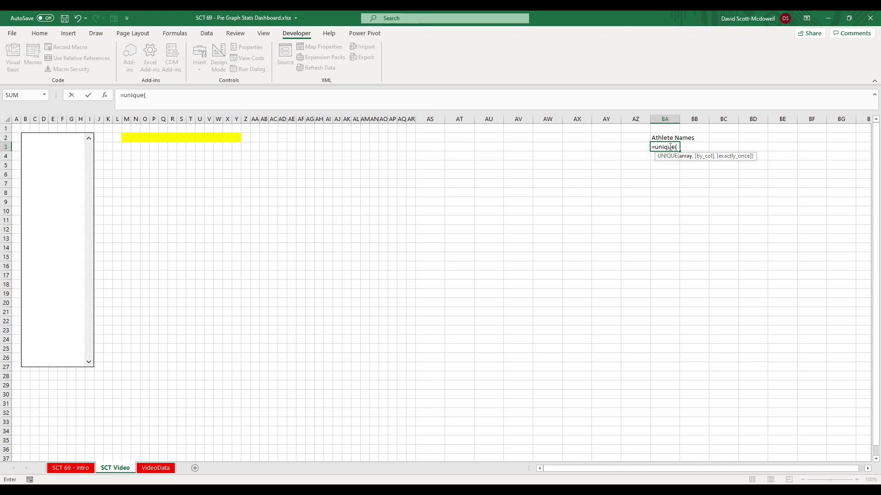
type("tbl")
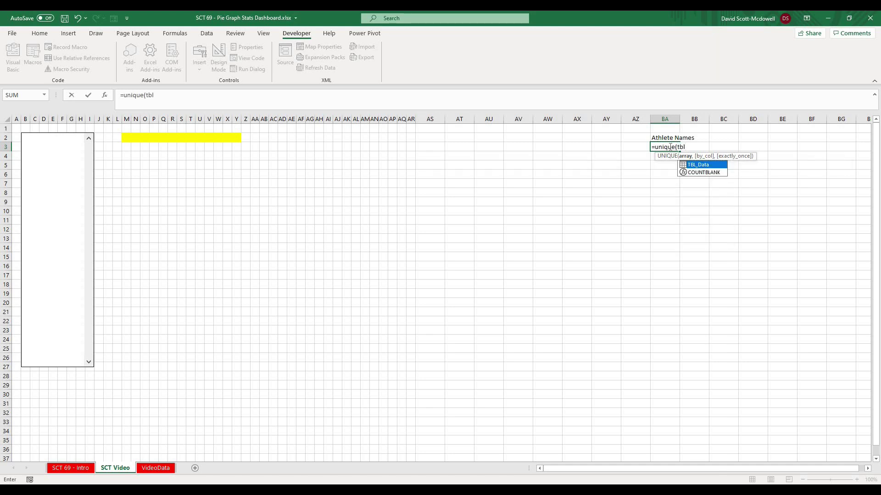
type("_data[")
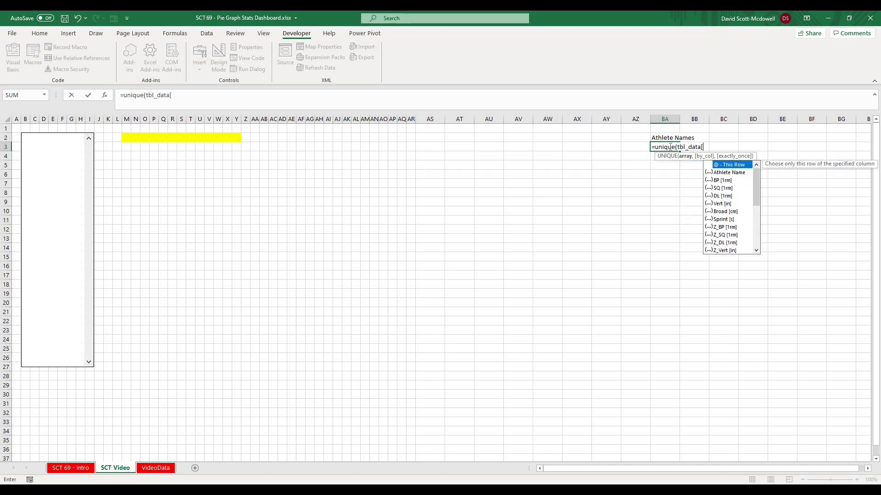
double_click(711, 172)
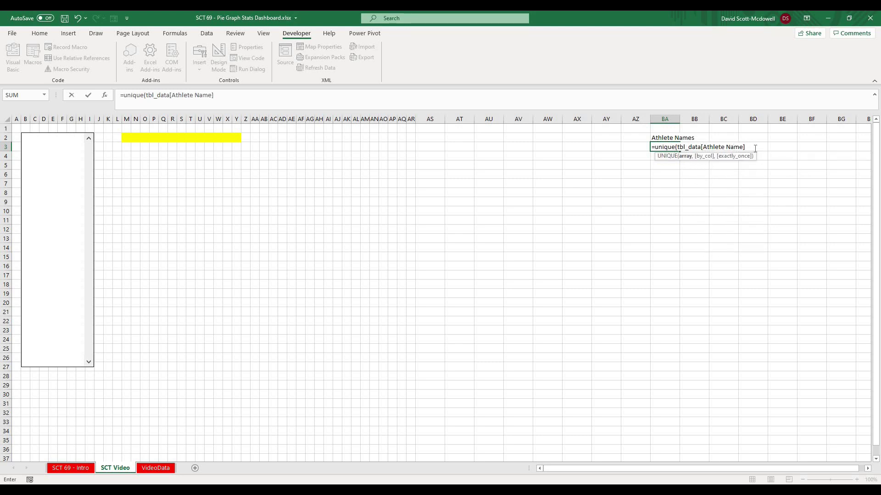
type(")")
key("Return")
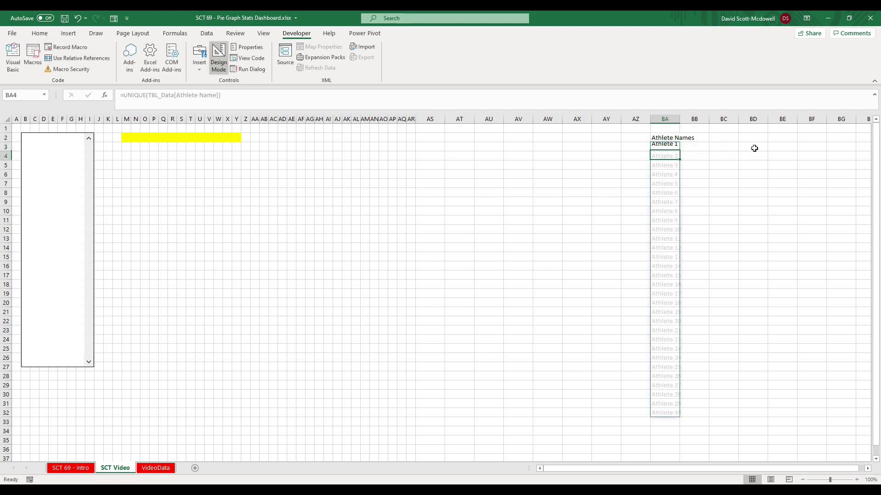
left_click(794, 219)
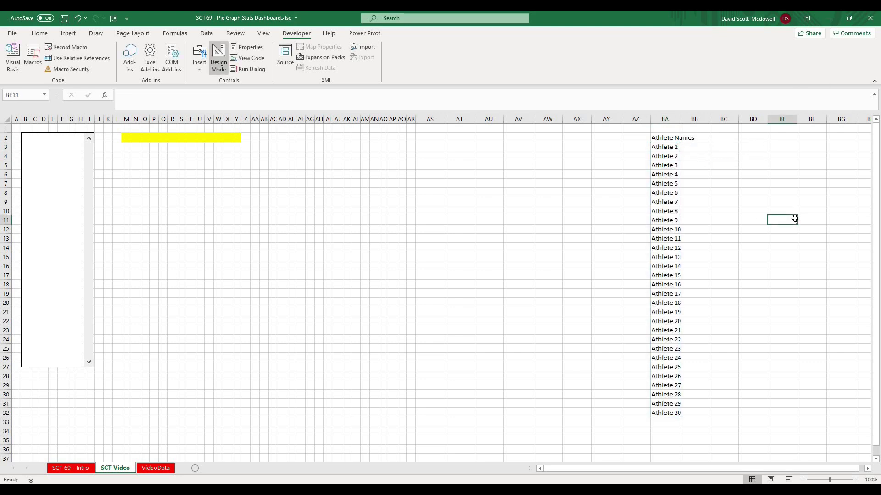
key("Up")
key("Left")
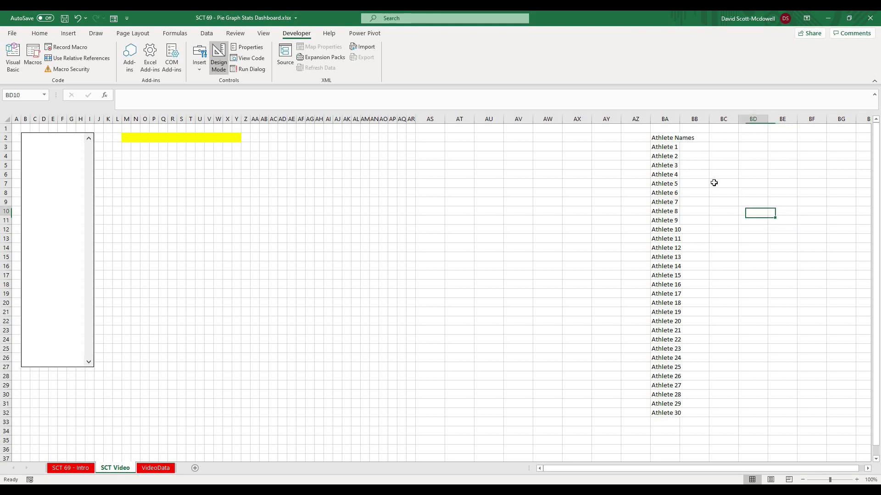
- Define the workbook-scoped name AthleteNames for the spilled list, referring to ='SCT Video'!$BA$3#
left_click(664, 147)
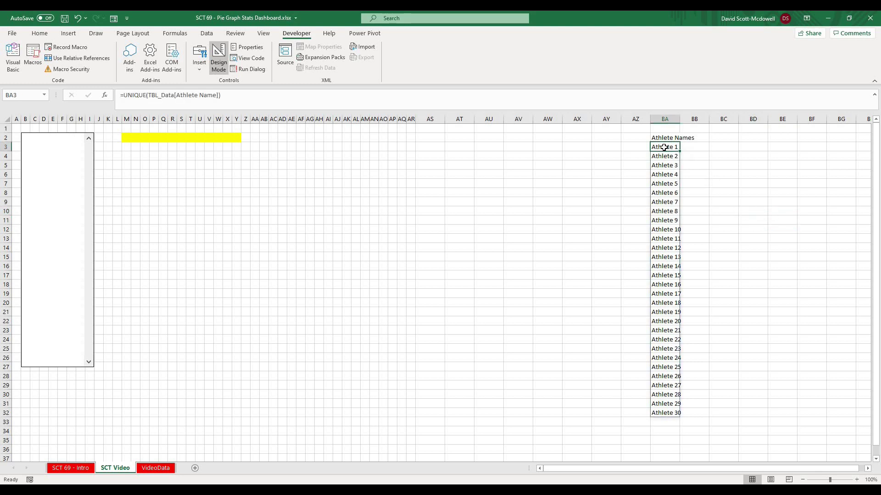
left_click(783, 193)
left_click(668, 148)
key("alt+m")
key("m")
key("d")
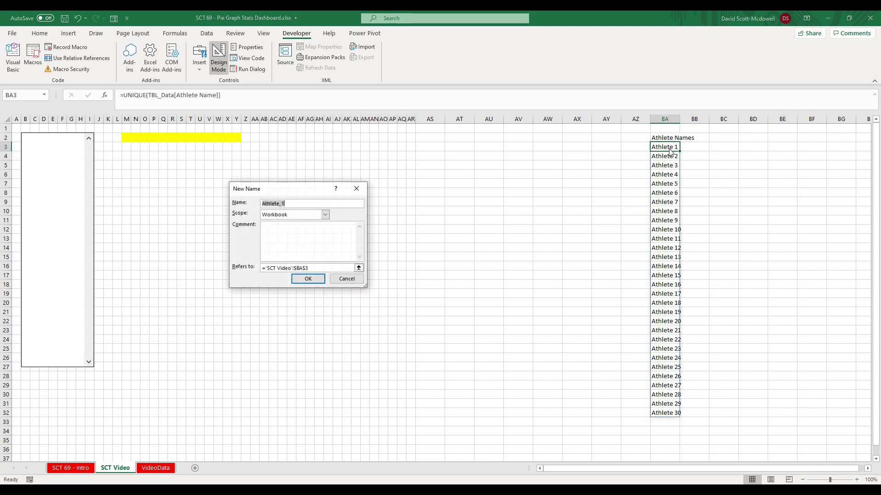
left_click_drag(264, 186, 472, 134)
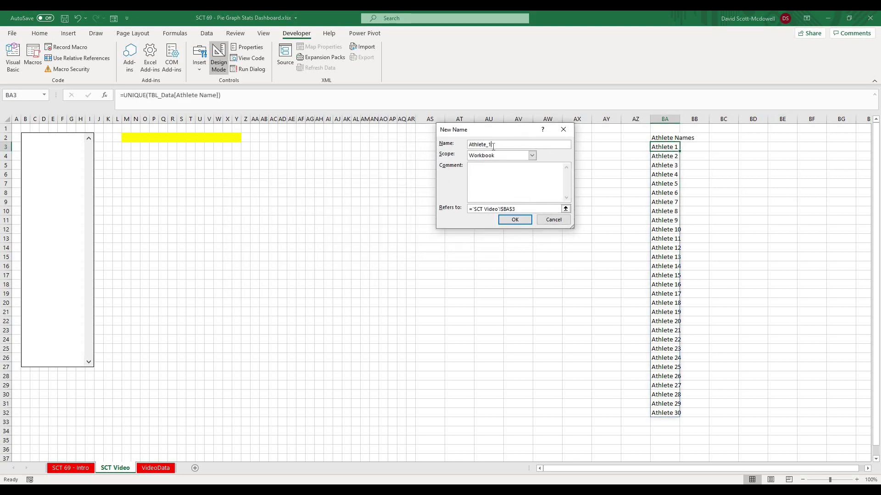
type("Ath")
left_click(521, 209)
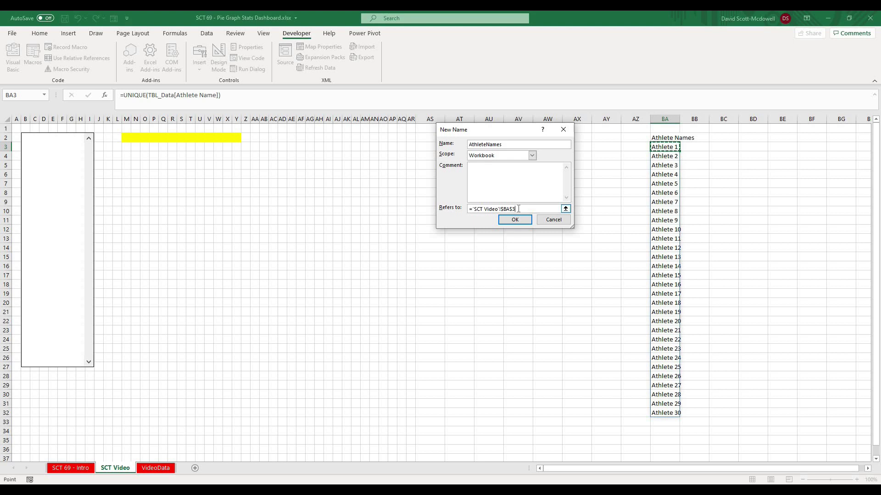
type("#")
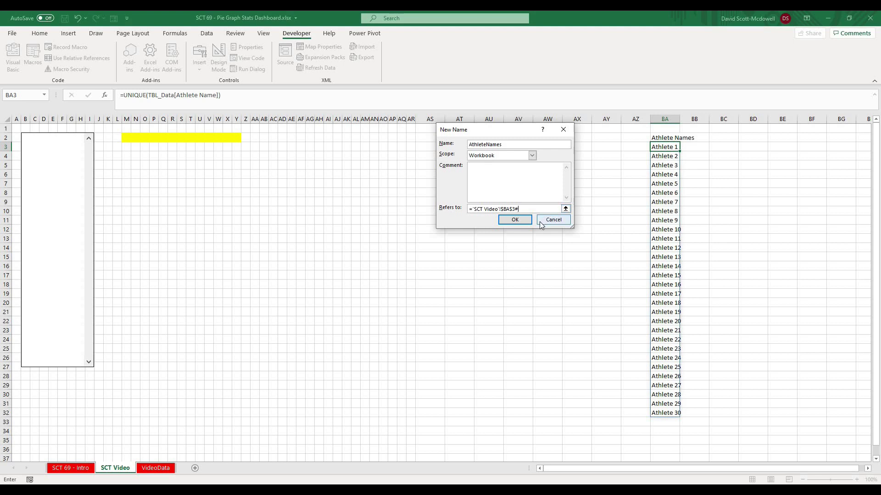
left_click(514, 220)
left_click(511, 221)
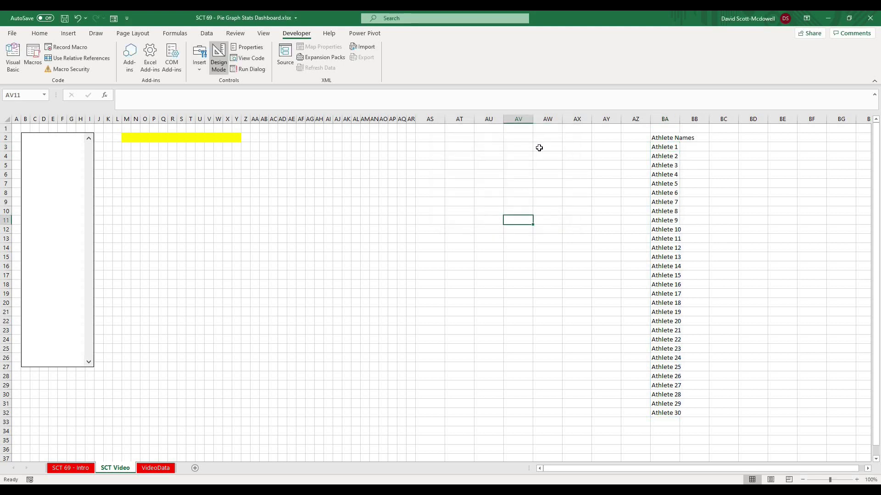
- Test the named range by entering =AthleteNames in cell AW2
left_click(539, 147)
left_click(538, 137)
type("=athlete")
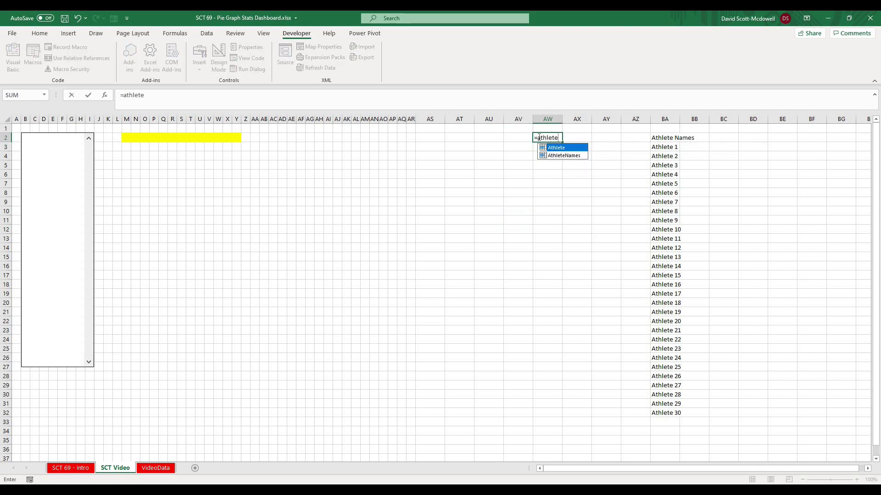
key("Down")
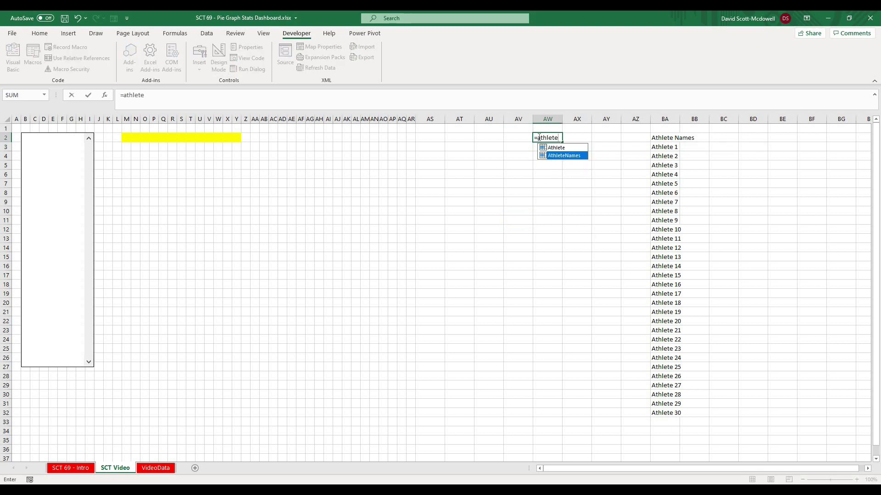
key("Tab")
key("Return")
left_click(538, 137)
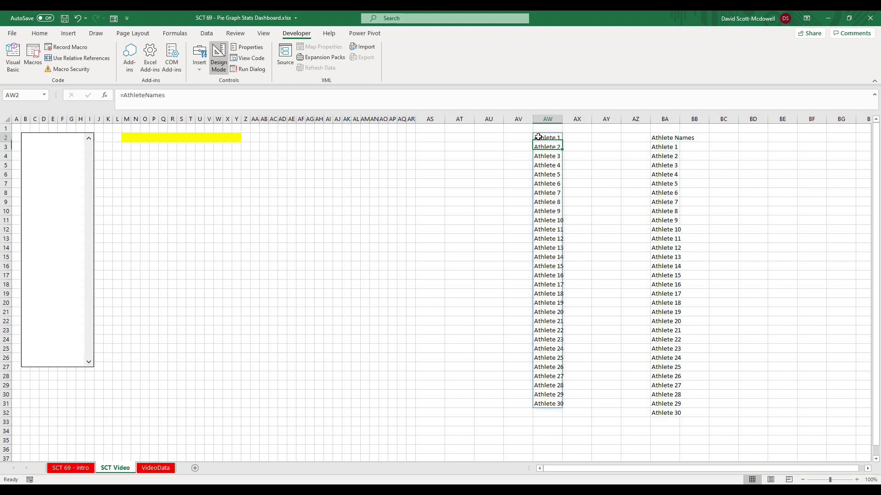
left_click(610, 436)
left_click(672, 423)
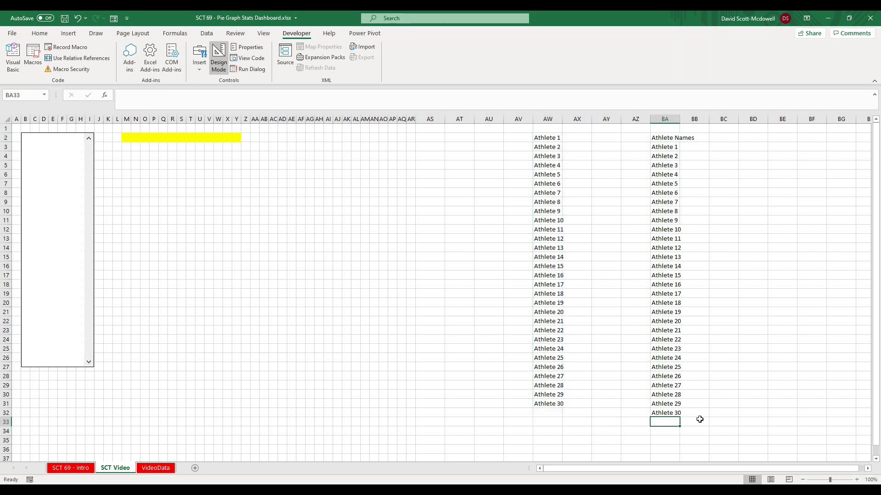
- Delete the test list in column AW from AW2 down
left_click_drag(552, 138, 555, 425)
key("Delete")
left_click(386, 285)
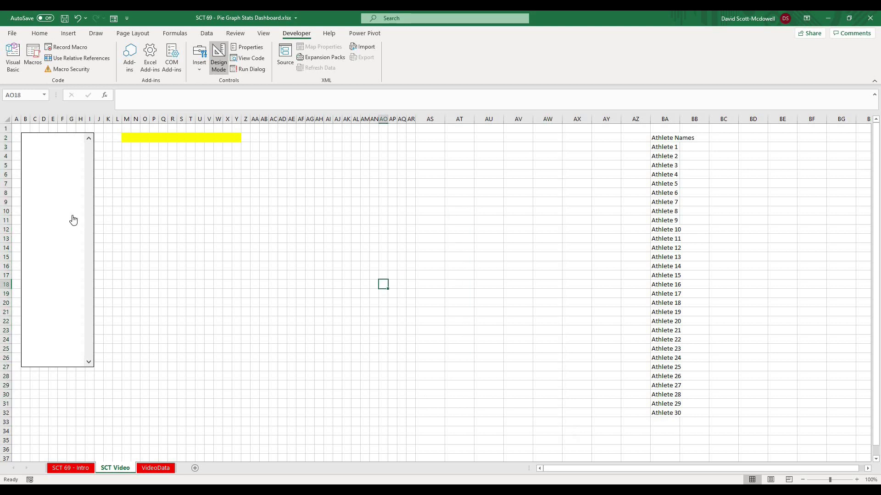
- Set the list box's input range to athletenames and its cell link to $AZ$2
right_click(72, 219)
left_click(67, 238)
right_click(67, 238)
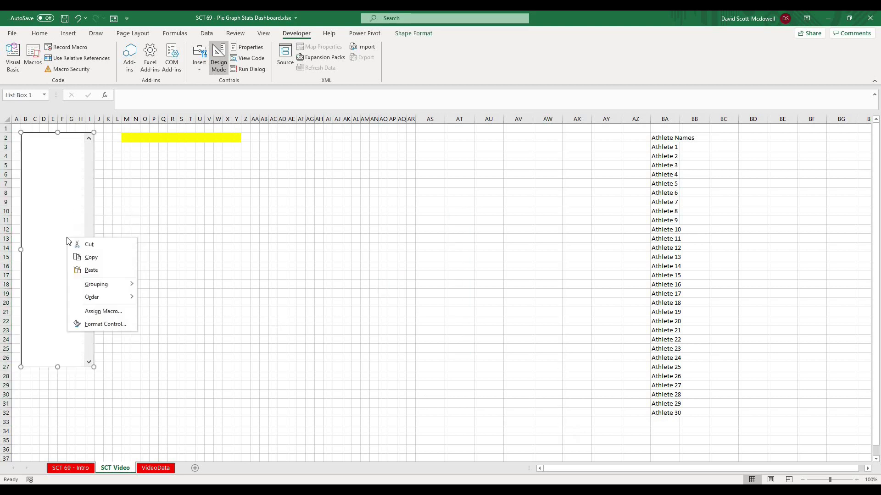
left_click(97, 325)
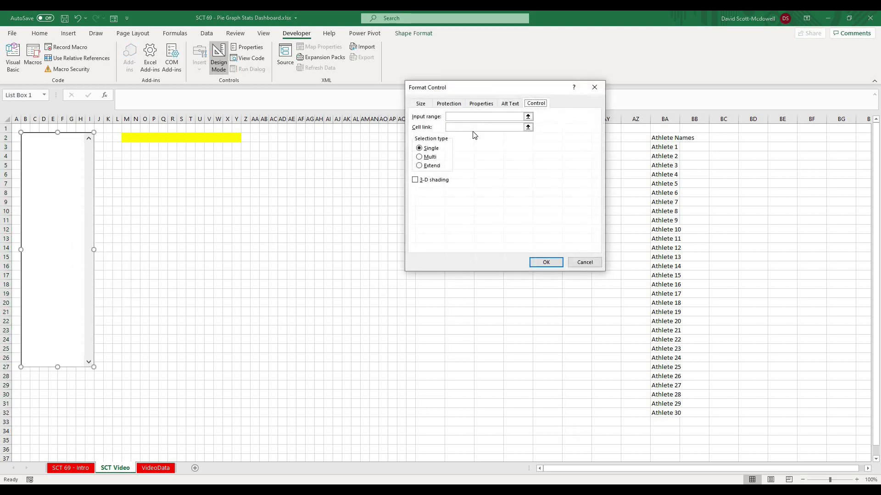
left_click(474, 116)
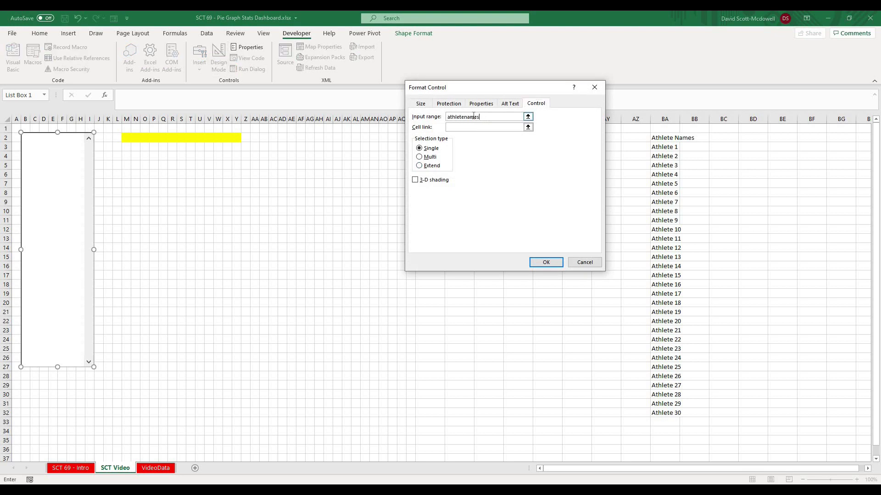
left_click(528, 127)
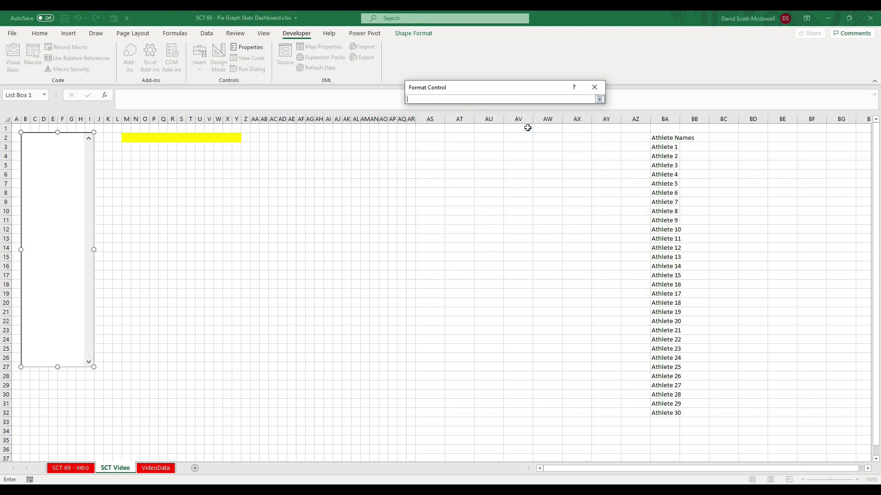
left_click(627, 138)
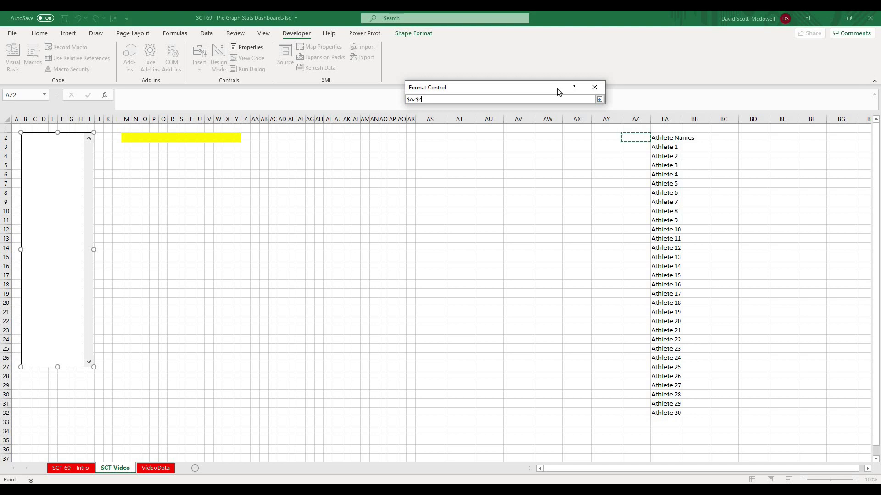
left_click(599, 100)
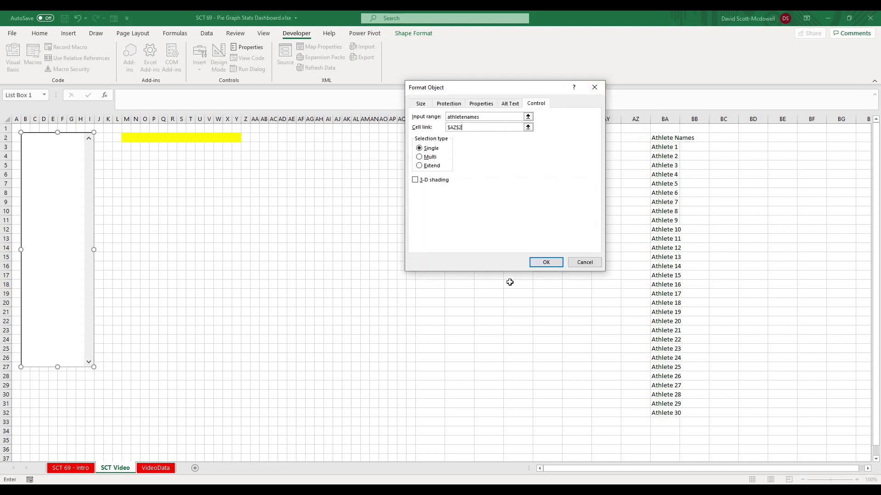
left_click(536, 264)
left_click(488, 294)
- Check that the list box is filled and linked by choosing athletes such as Athlete 12 and Athlete 14
left_click(37, 191)
scroll(42, 208, "down", 6)
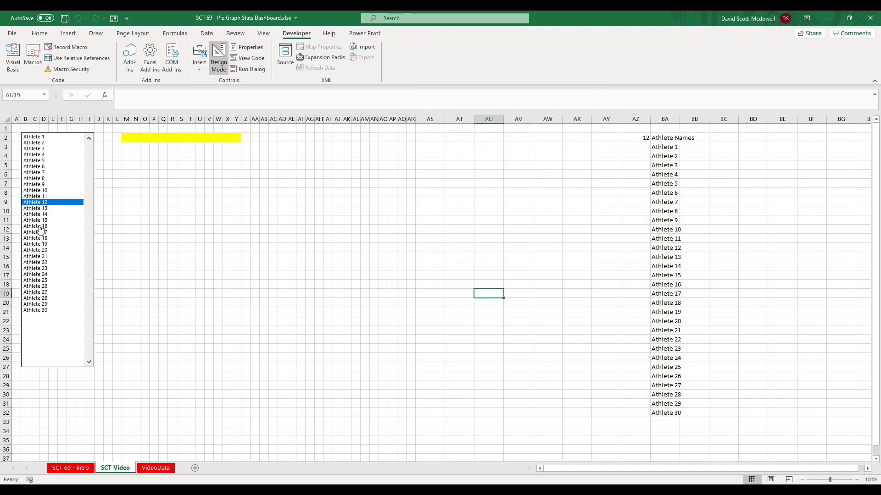
scroll(41, 252, "up", 8)
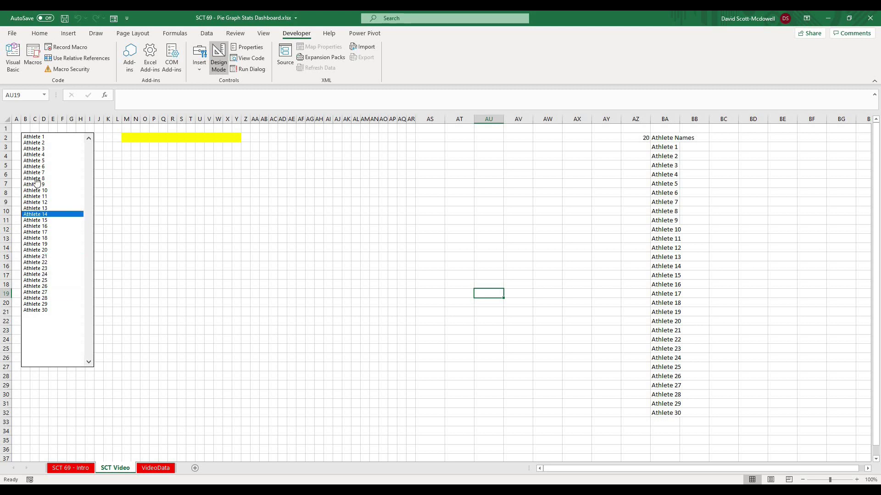
- Shorten the list box so it ends at about row 12, and scroll through its names
right_click(78, 342)
key("Escape")
left_click_drag(58, 367, 49, 237)
left_click(314, 259)
left_click(163, 229)
scroll(83, 154, "down", 4)
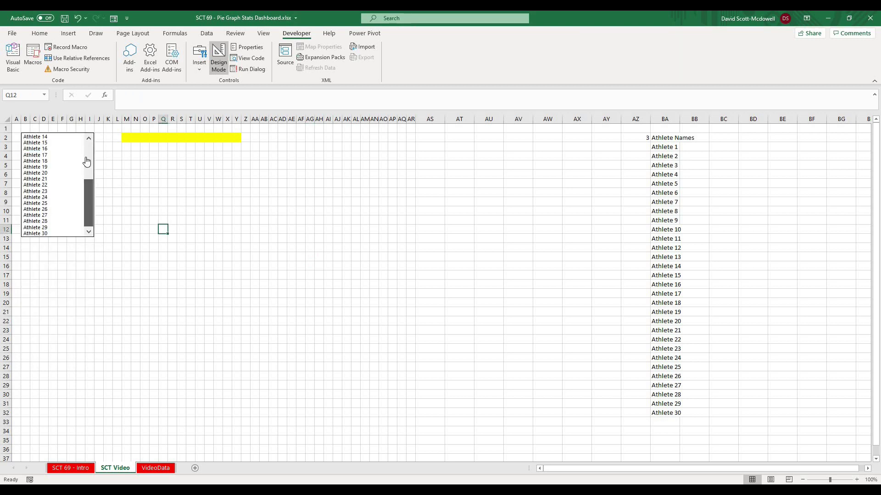
- Lengthen the list box down to about row 27 so all athlete names fit without scrolling
right_click(70, 215)
key("Escape")
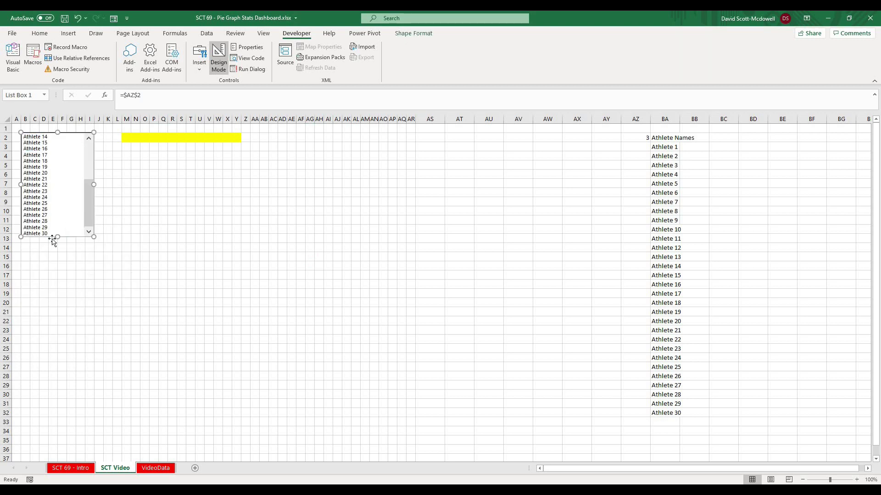
left_click_drag(55, 236, 29, 370)
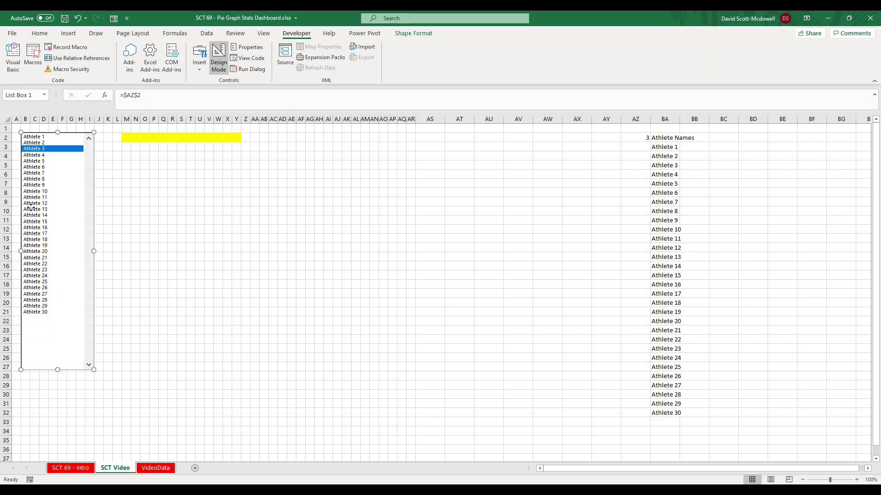
left_click(153, 212)
- Try various athletes in the list box, ending with Athlete 28, to compare each position with linked cell AZ2
left_click(32, 227)
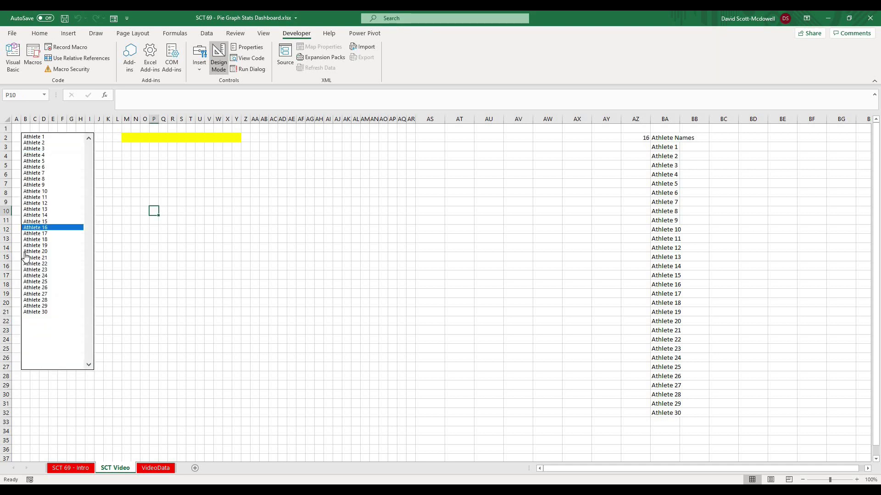
left_click(33, 257)
left_click(33, 270)
left_click(33, 233)
left_click(36, 198)
left_click(37, 167)
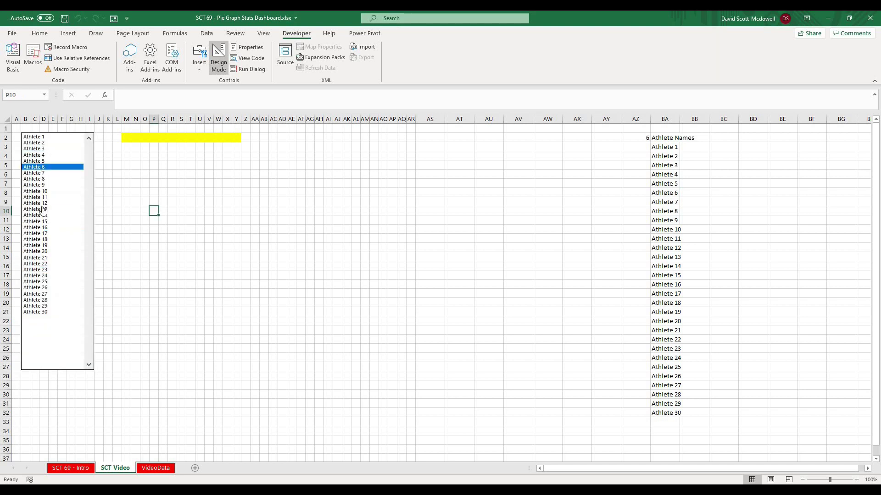
left_click(41, 215)
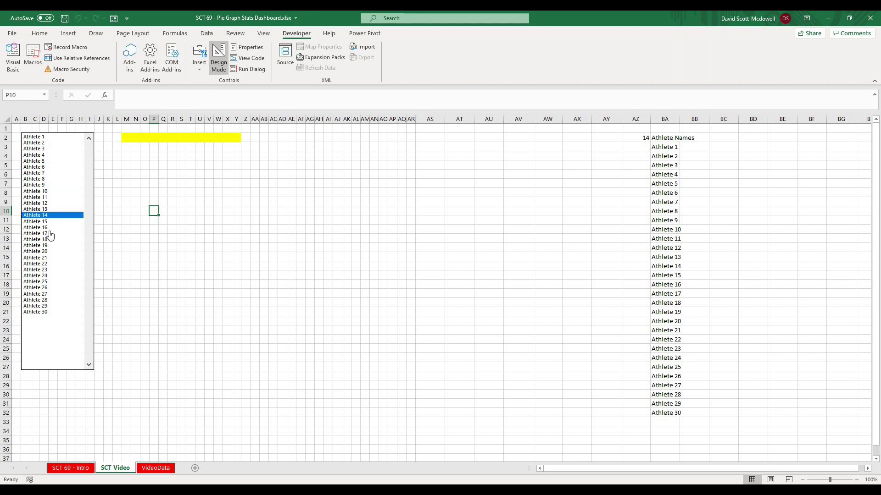
left_click(45, 228)
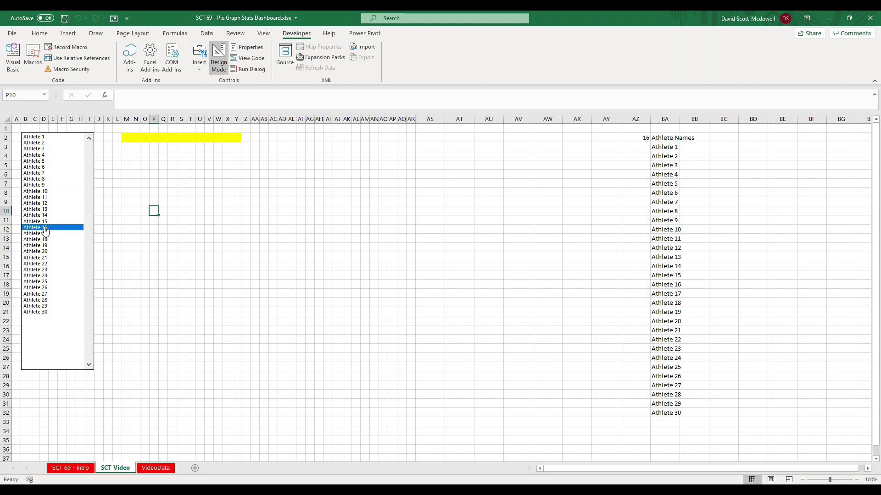
left_click(44, 240)
left_click(44, 264)
left_click(43, 275)
left_click(41, 300)
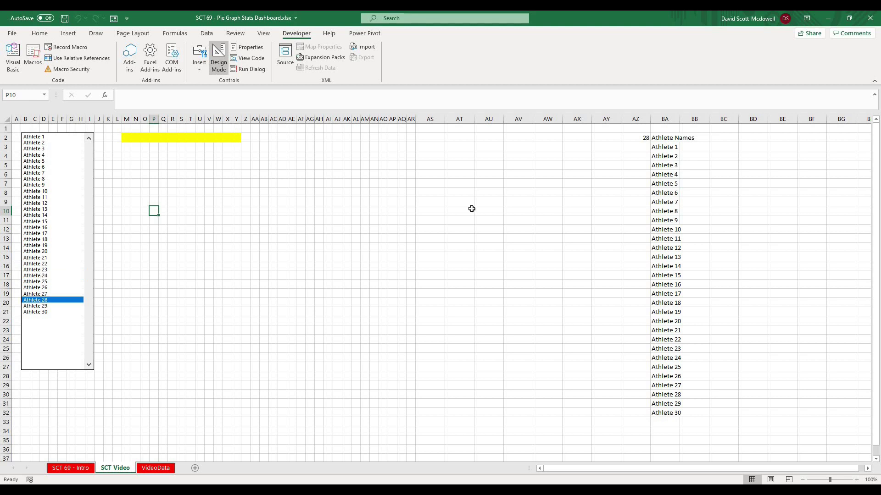
- Centre the linked value in cell AZ2 and format it in bold red
left_click(630, 138)
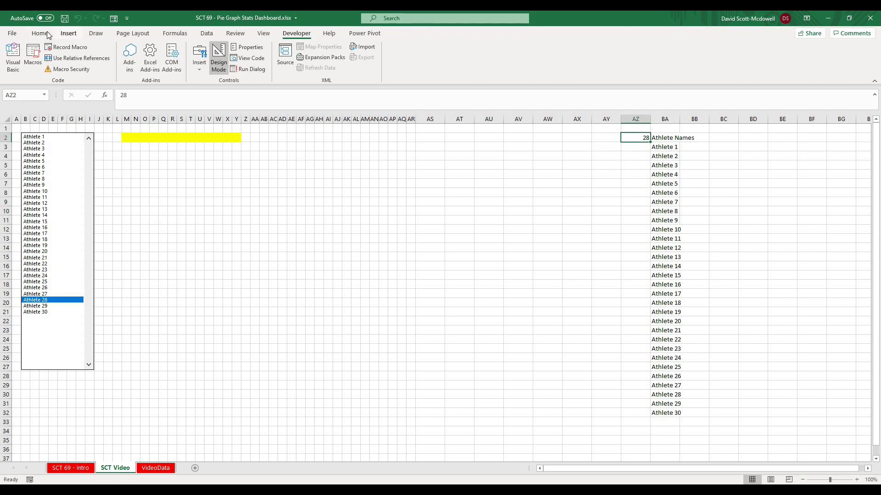
left_click(48, 34)
left_click(198, 66)
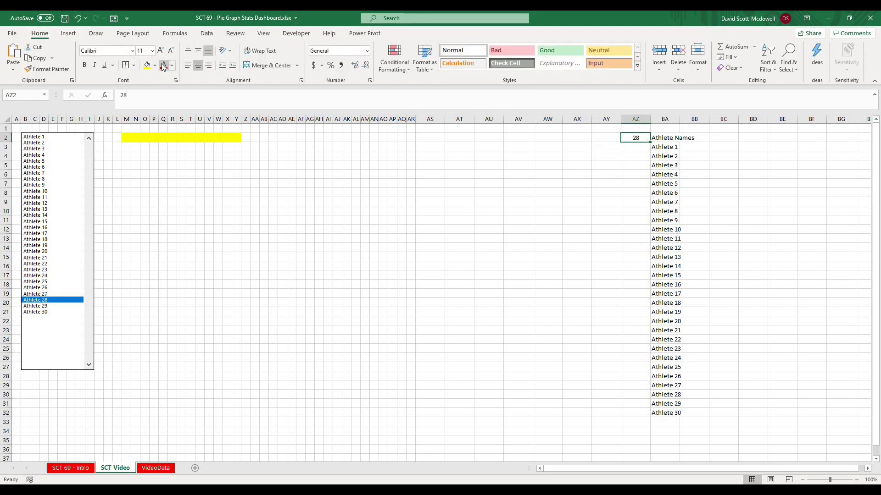
left_click(164, 65)
key("ctrl+b")
left_click(606, 230)
- Select different athletes, ending with Athlete 18, and watch the index number in the formatted cell AZ2
left_click(41, 185)
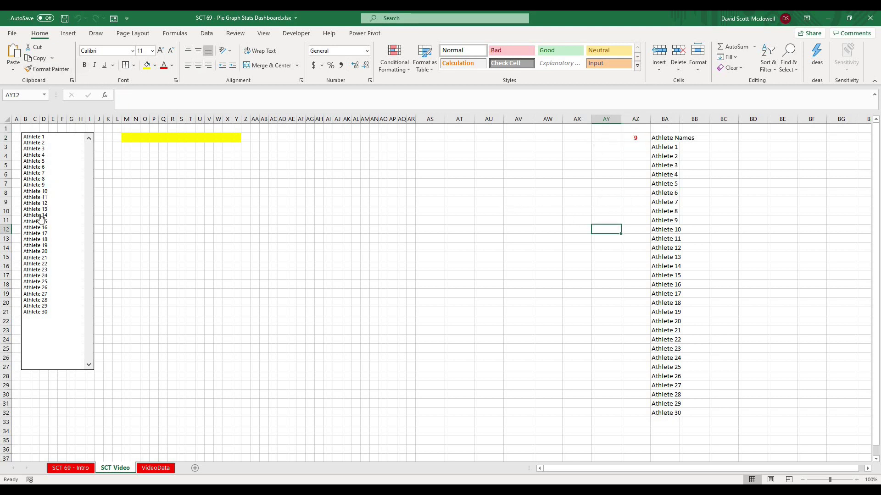
left_click_drag(40, 218, 40, 276)
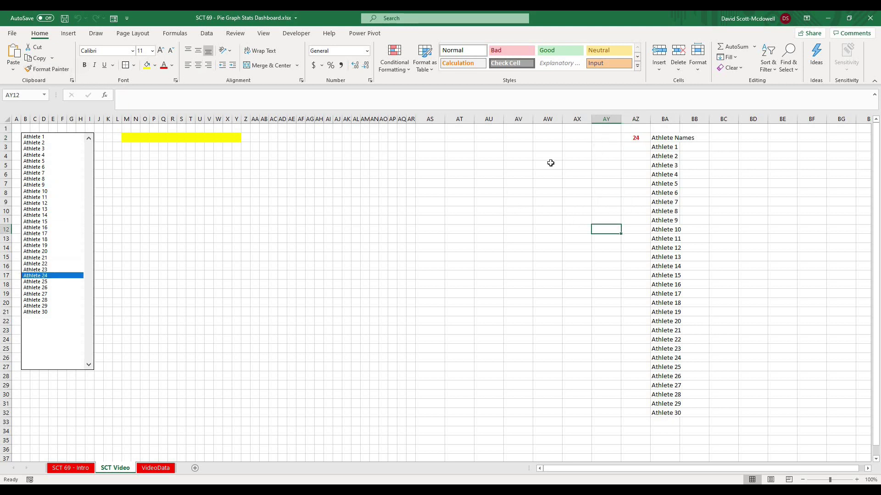
left_click(636, 139)
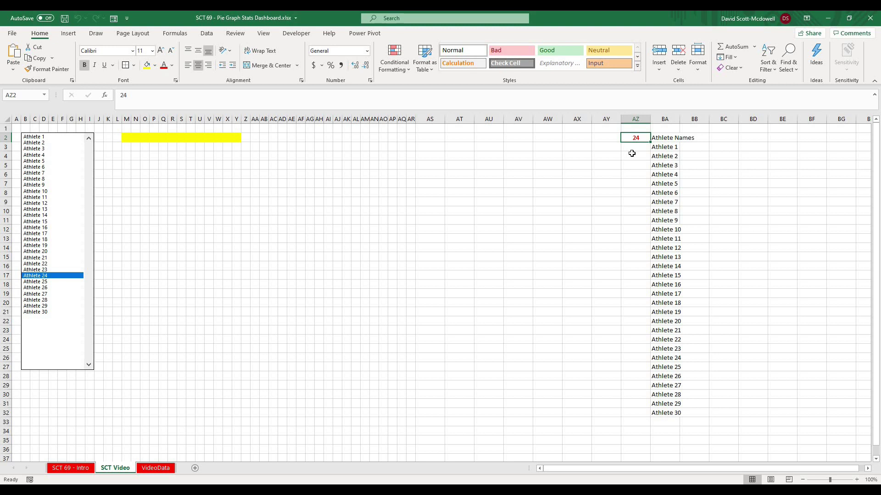
left_click_drag(37, 169, 39, 241)
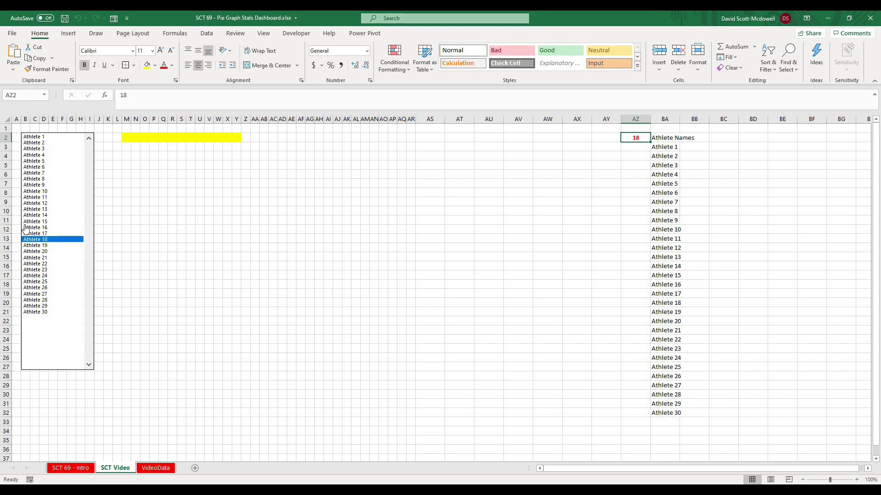
left_click(638, 192)
- Add a border around the yellow merged cell M2:Y2
left_click(181, 136)
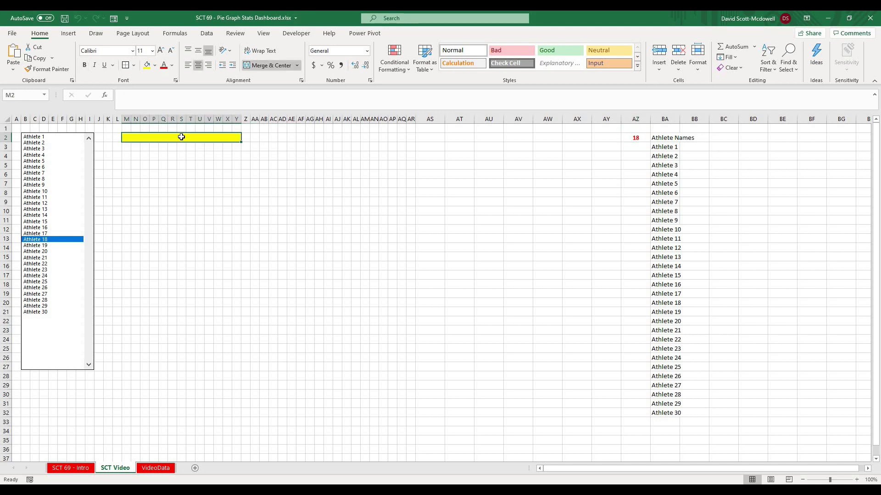
left_click(125, 66)
left_click(209, 201)
- Enter =INDEX(TBL_Data[Athlete Name], AZ2,) in merged cell M2 to return the selected athlete's name
left_click(151, 138)
type("=index(")
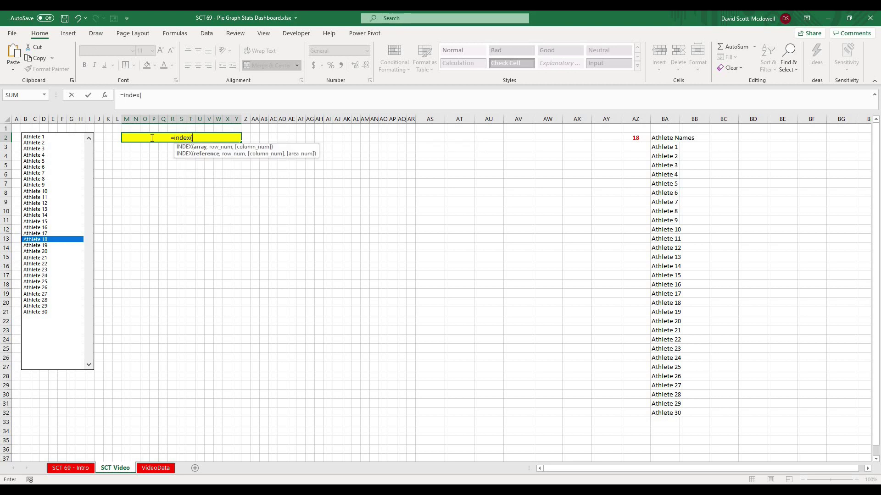
type("TBL_Datb")
key("Tab")
type("[")
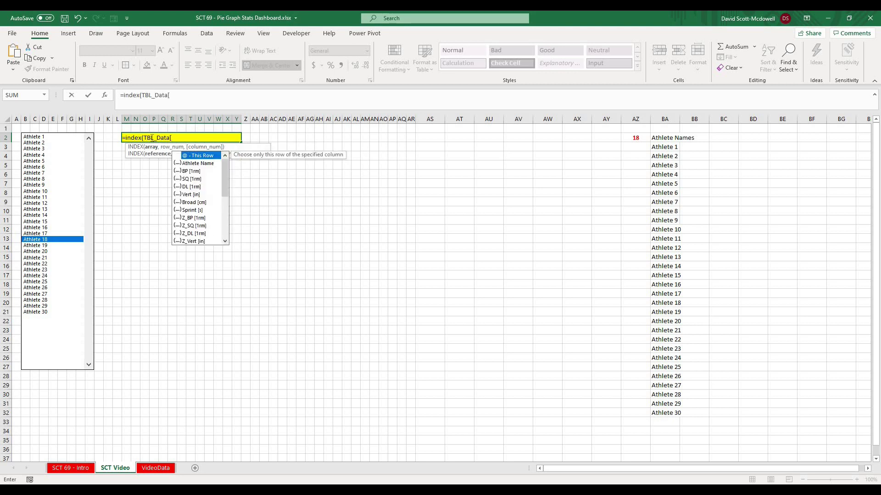
key("Down")
key("Tab")
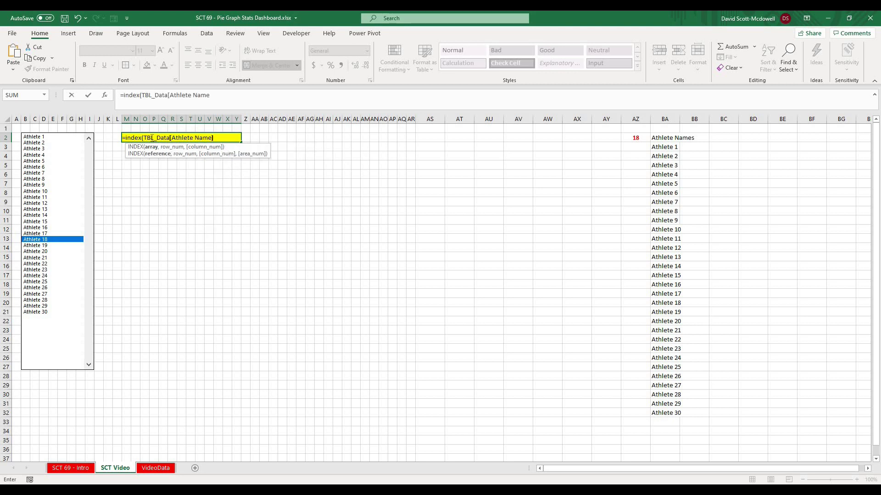
type("],")
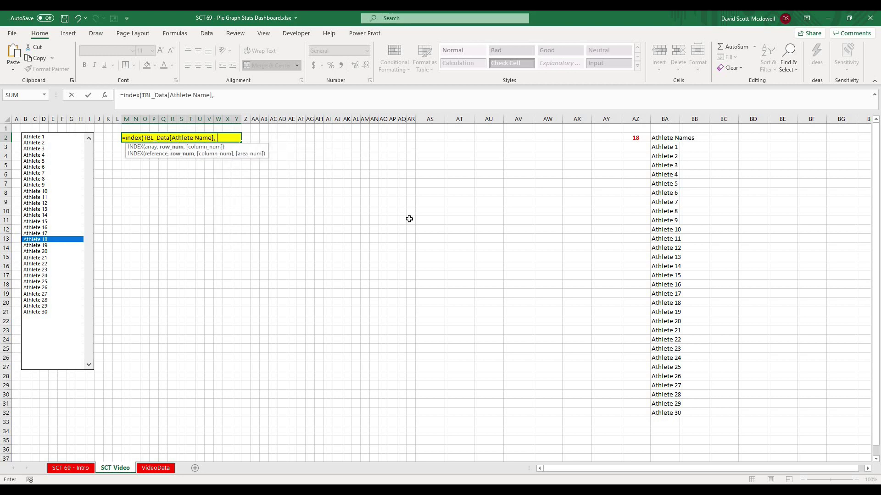
left_click(634, 137)
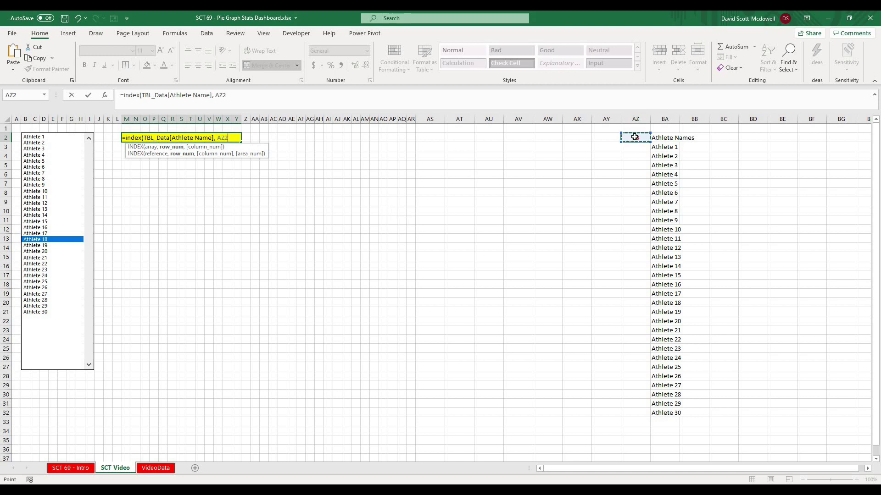
type(",")
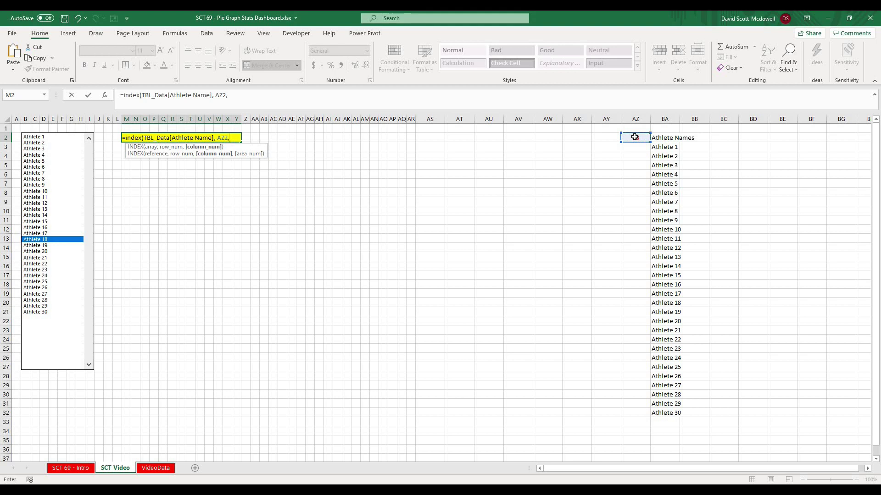
type(")")
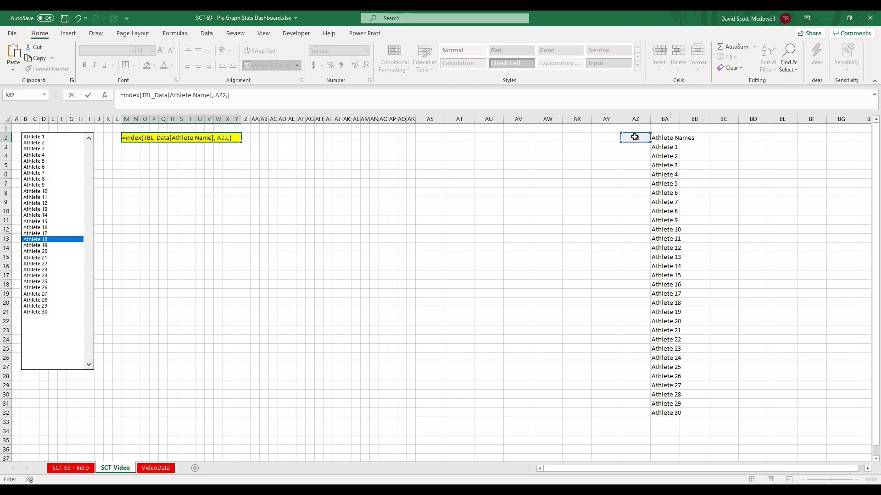
key("Return")
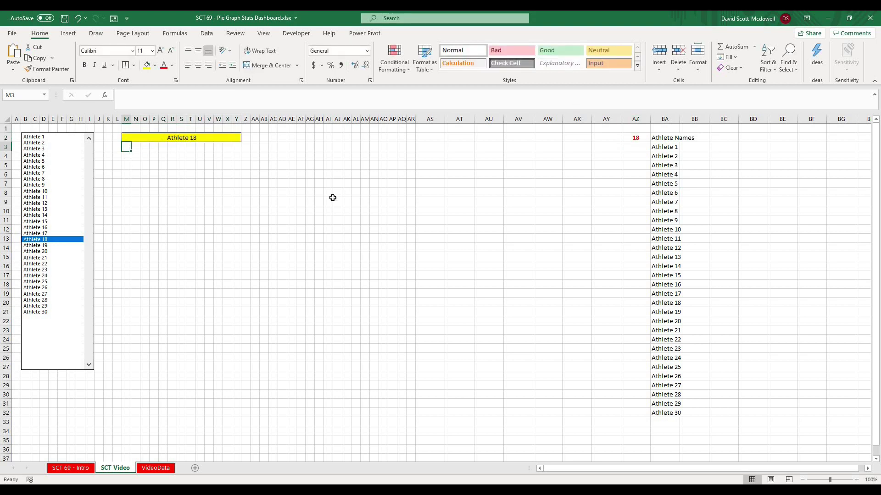
- Test the INDEX formula in M2 by selecting Athlete 19 and Athlete 10 in the list box
left_click(257, 177)
left_click(41, 179)
left_click_drag(43, 195, 41, 247)
left_click(548, 185)
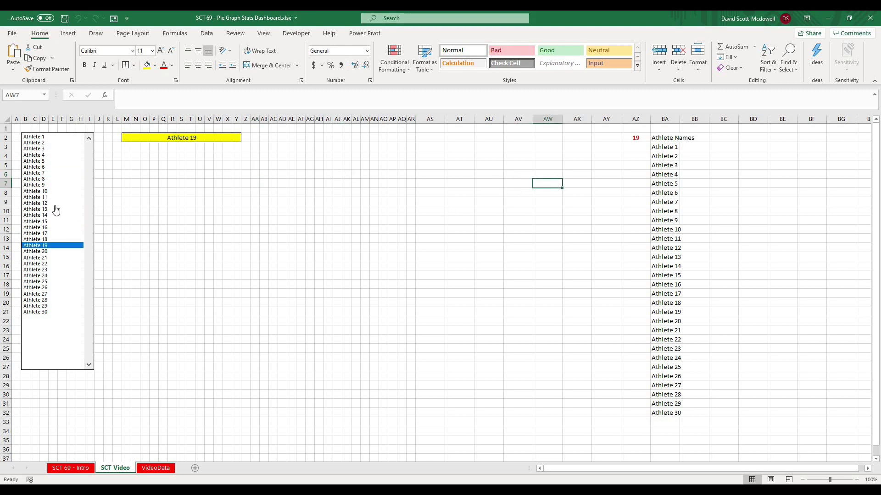
left_click_drag(56, 211, 48, 192)
left_click(258, 269)
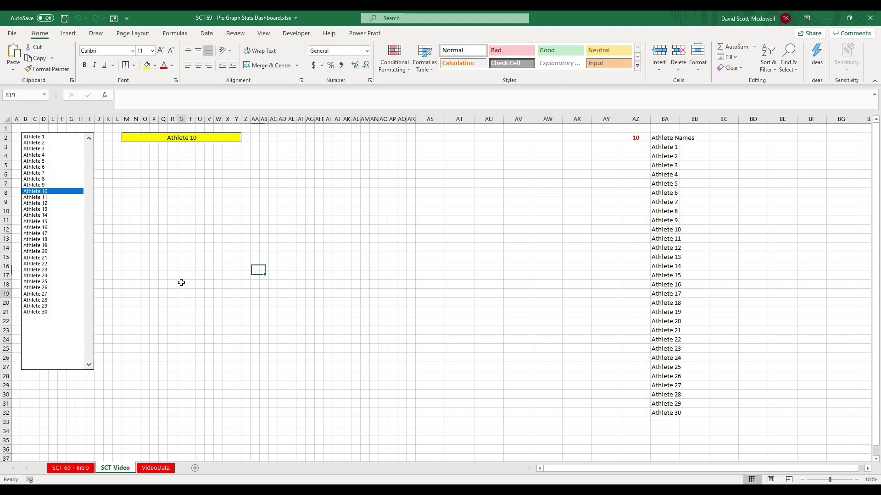
left_click(181, 292)
left_click(178, 138)
left_click(354, 196)
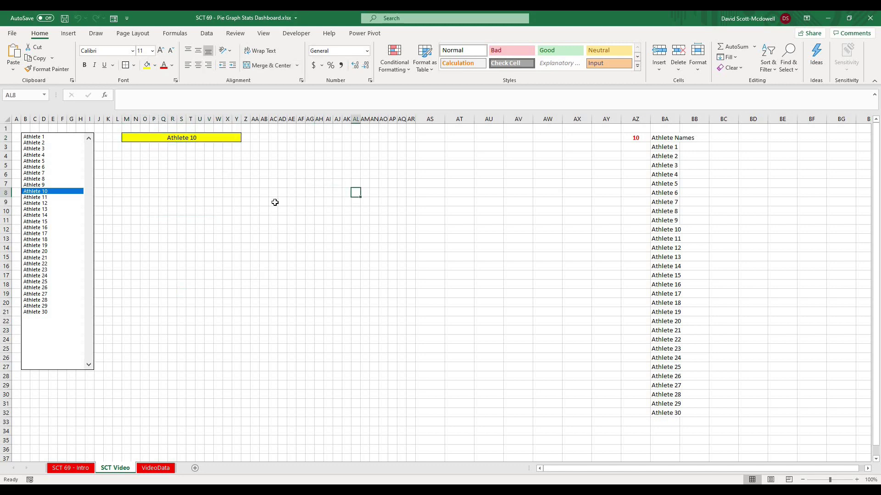
left_click(199, 212)
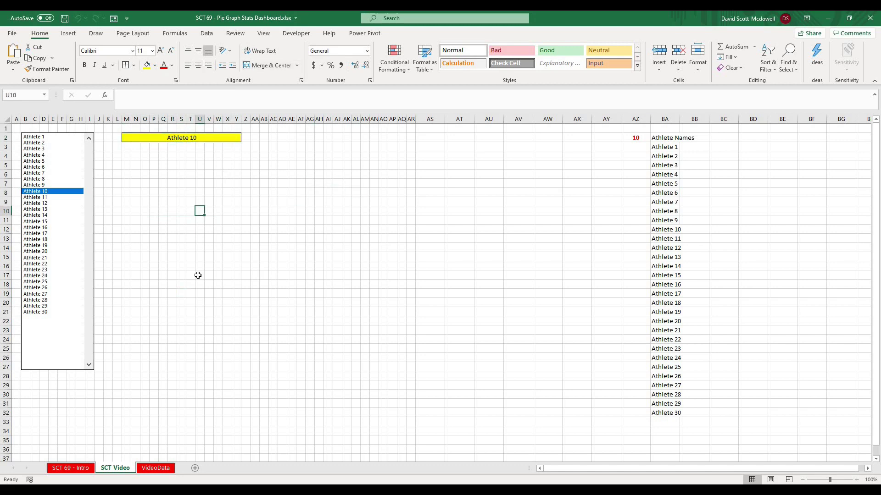
- Copy the T_BP [1rm], T_SQ [1rm] and T_DL [1rm] headers from the VideoData sheet and return to the SCT Video sheet
left_click(156, 468)
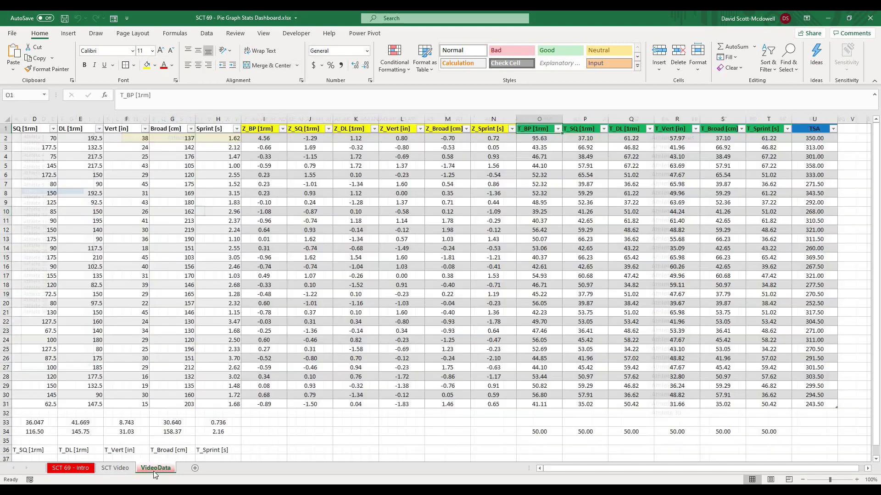
left_click(580, 165)
left_click(550, 129)
left_click_drag(554, 129, 616, 129)
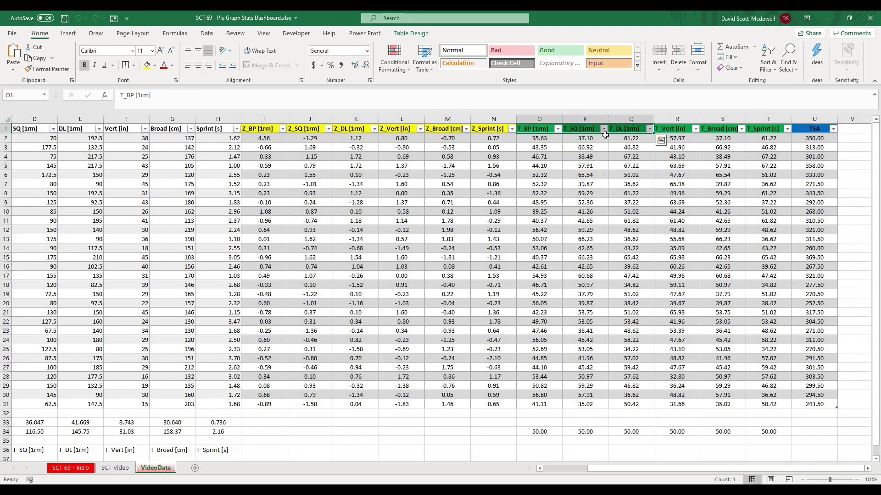
key("ctrl+c")
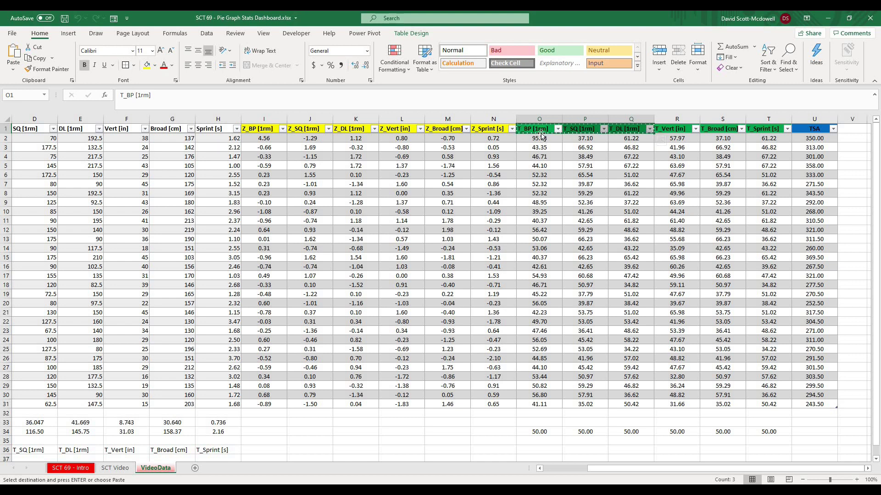
left_click(115, 468)
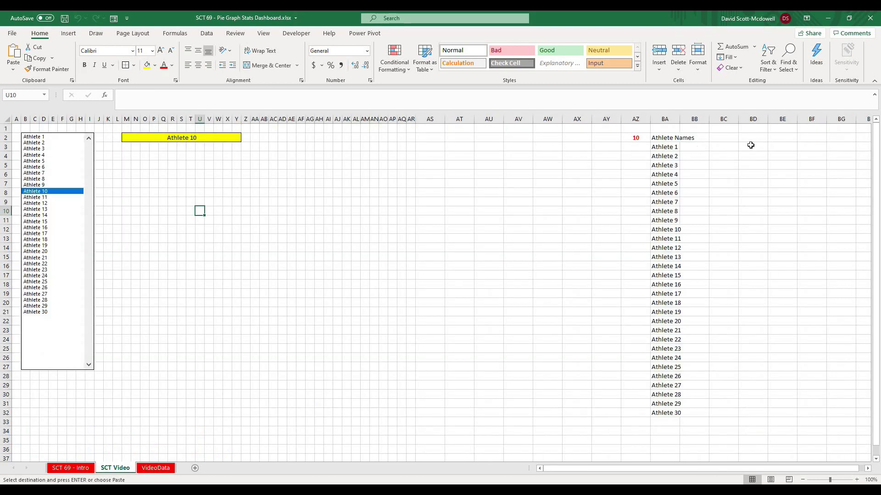
left_click(749, 138)
right_click(749, 138)
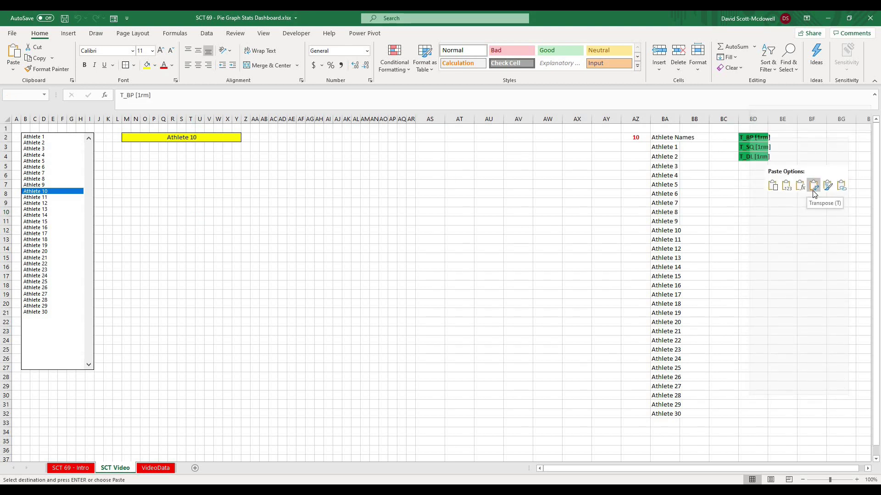
key("Escape")
- Paste the copied headers transposed into BD3:BD5 and autofit the width of column BD
left_click(752, 147)
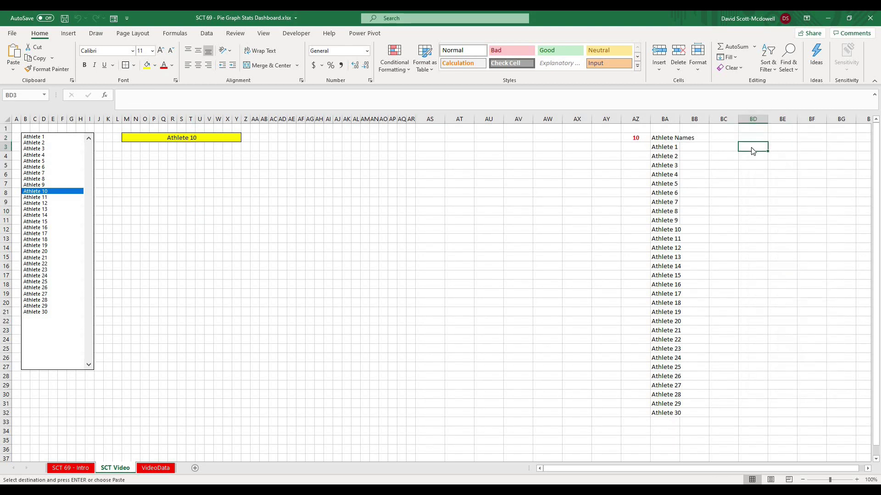
right_click(752, 146)
left_click(816, 195)
left_click(774, 220)
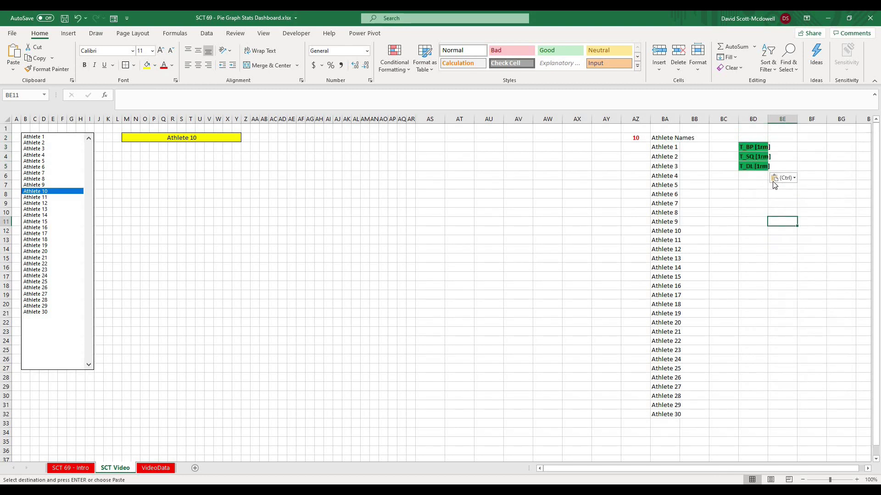
double_click(768, 121)
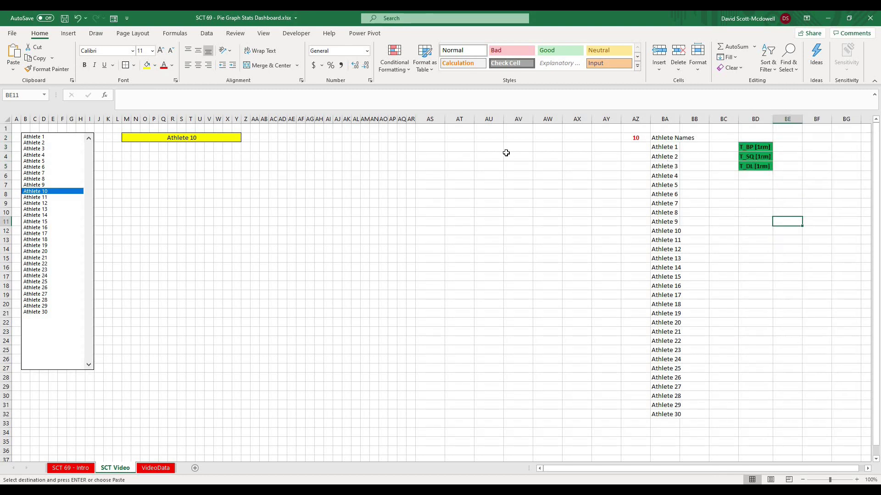
- Enter the headings Value in BE2 and 100-value in BF2
left_click(797, 139)
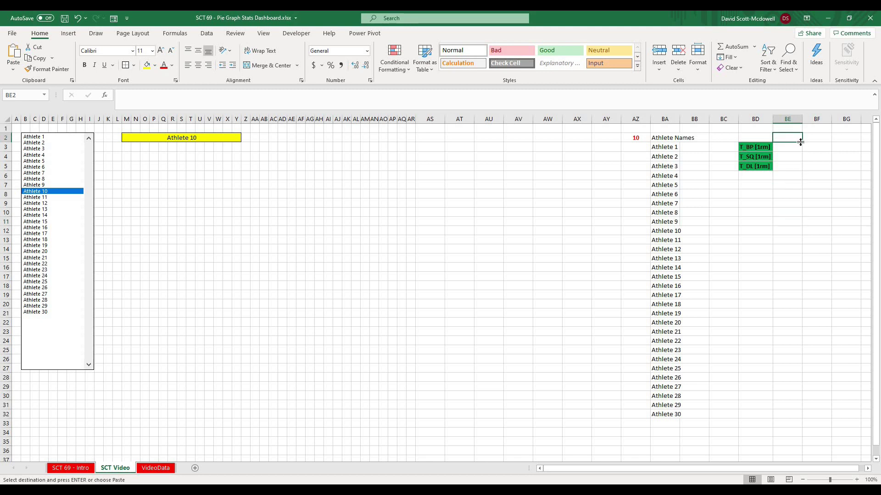
type("Value")
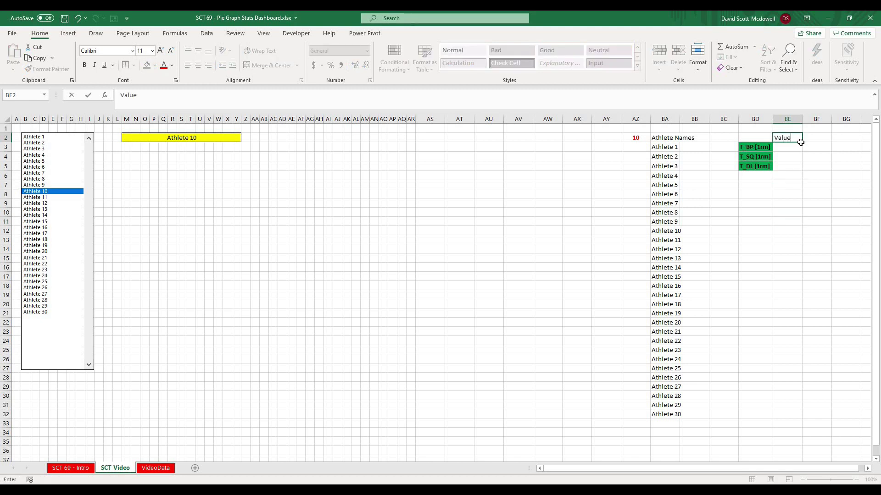
key("Tab")
type("100-")
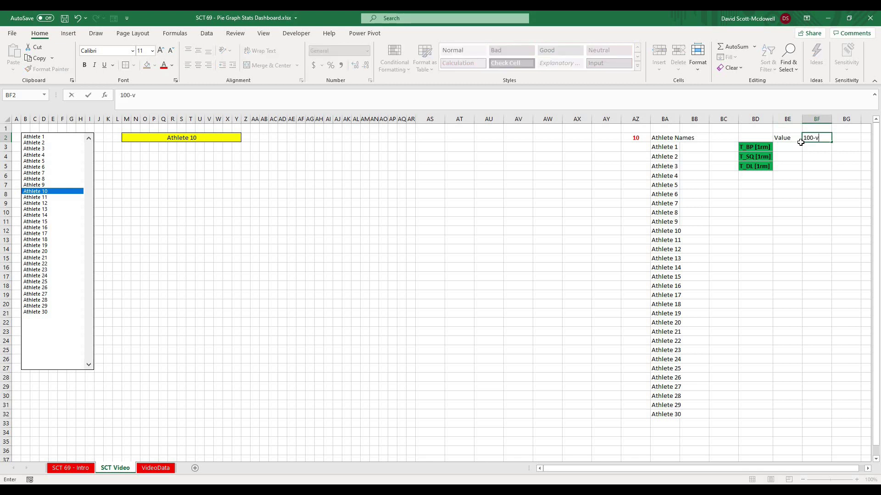
type("value")
key("Return")
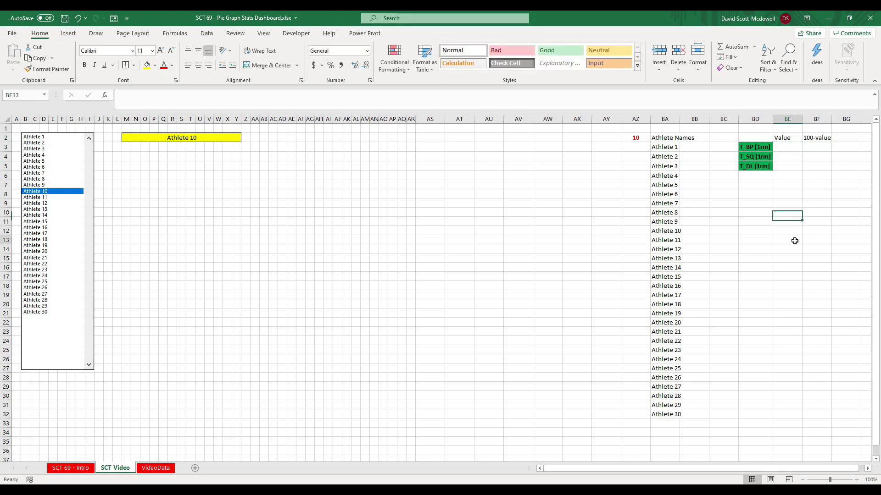
left_click(794, 241)
- Center the Value and 100-value headings in BE2:BF2 horizontally
left_click_drag(781, 138, 823, 138)
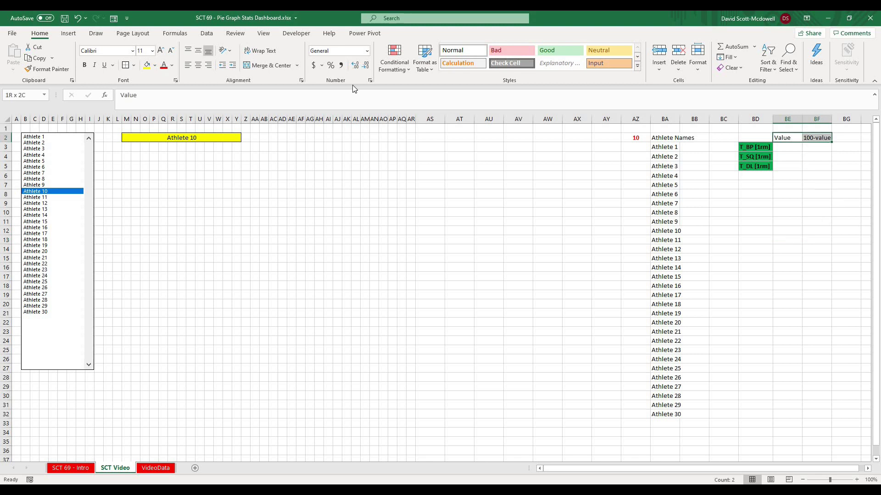
left_click(198, 66)
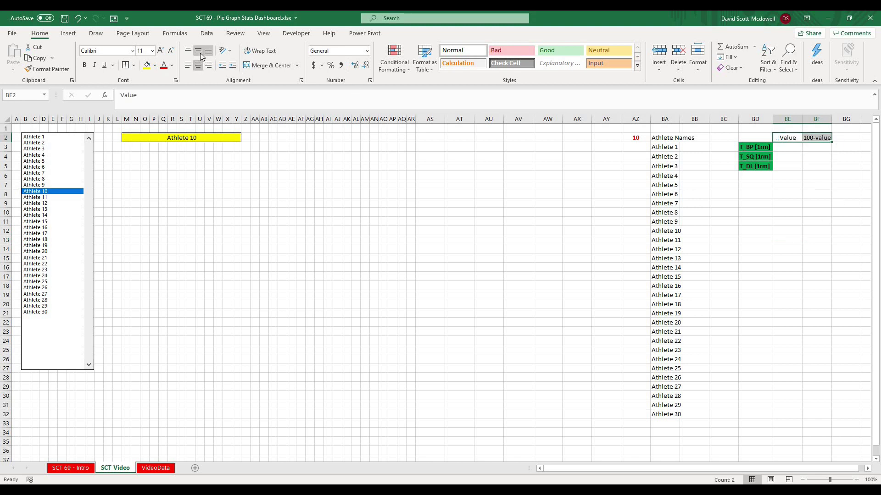
left_click(812, 148)
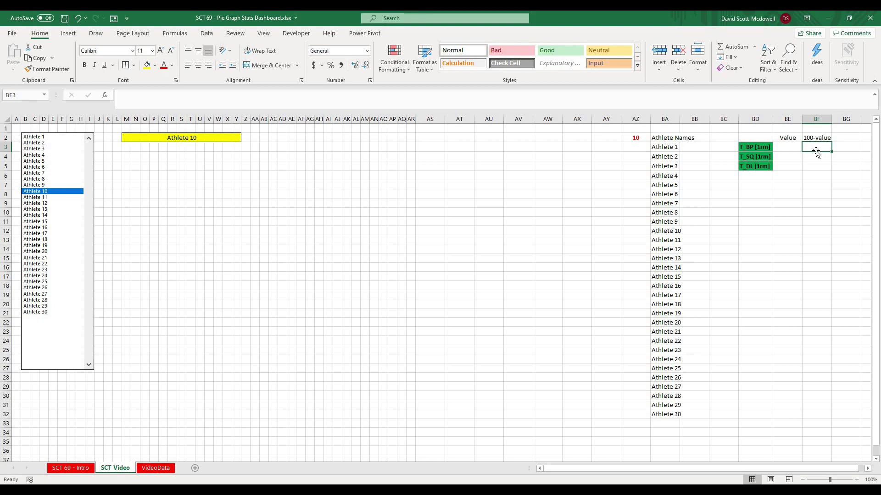
left_click(794, 191)
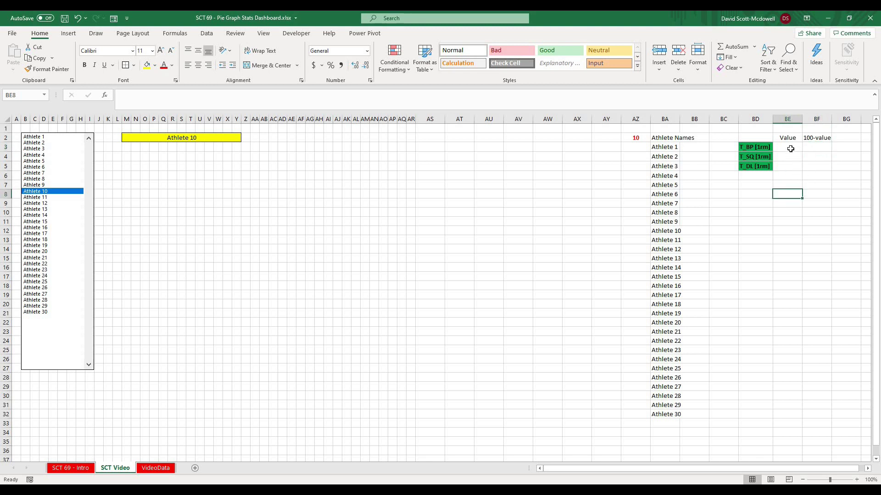
- Begin an INDEX formula in BE3 with the TBL_Data table as its array
left_click(798, 147)
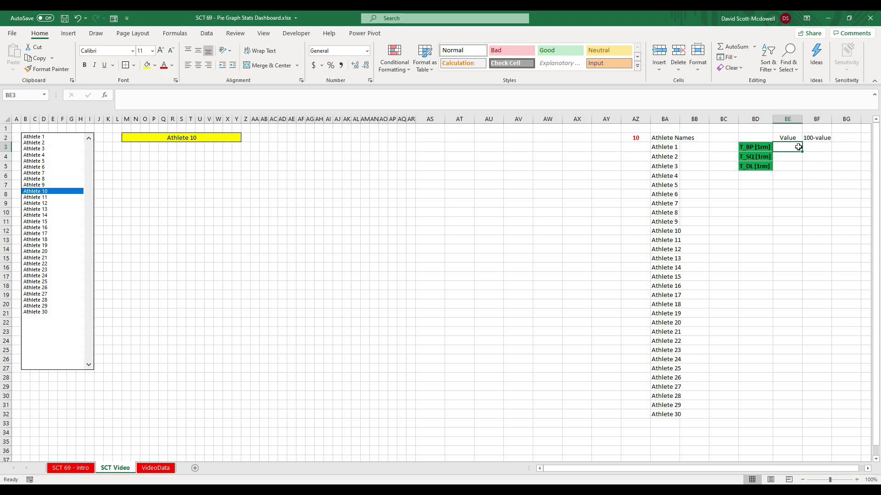
type("=index")
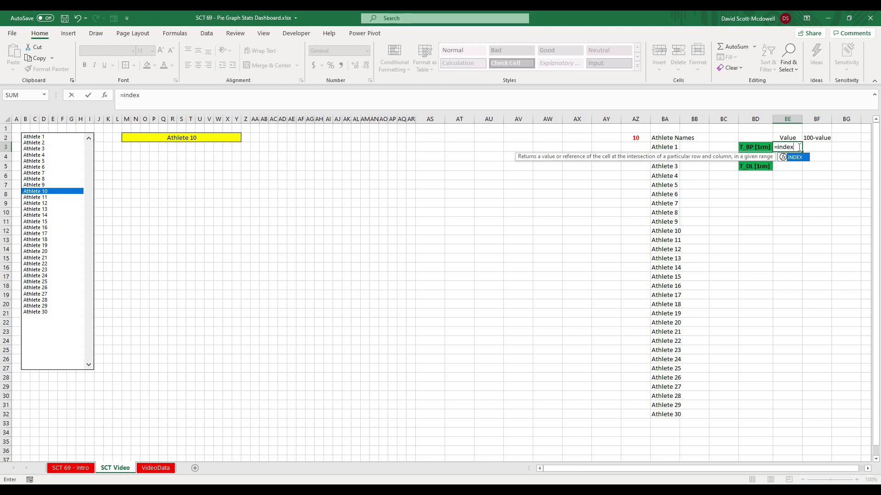
type("(")
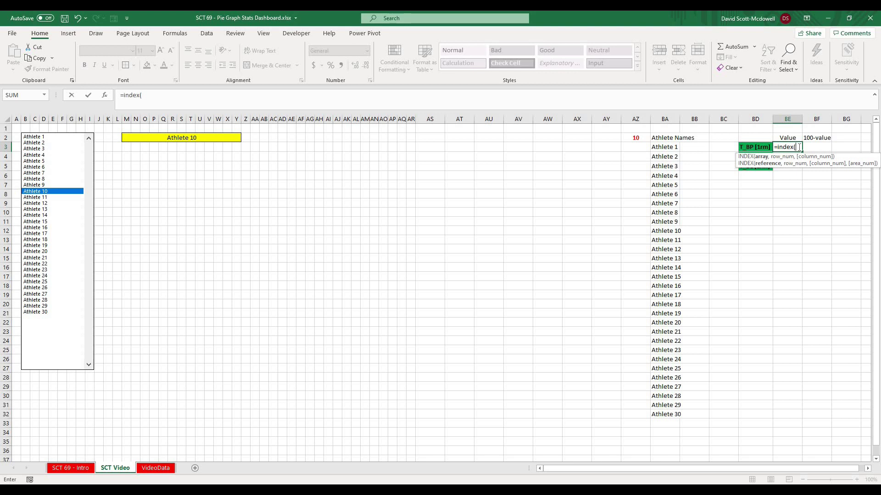
type("tbl")
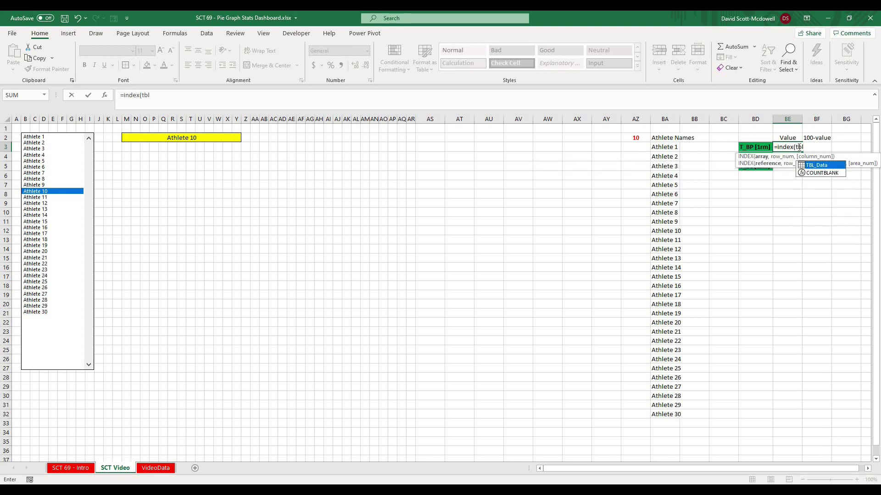
key("Tab")
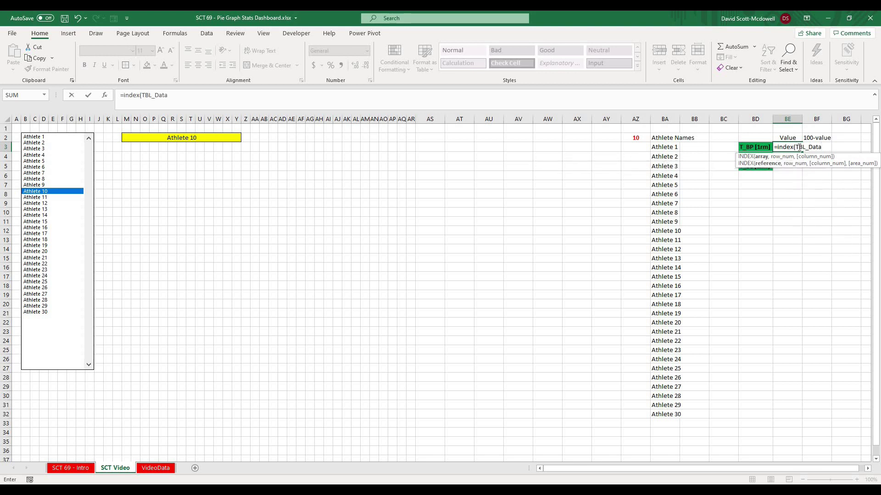
type(",")
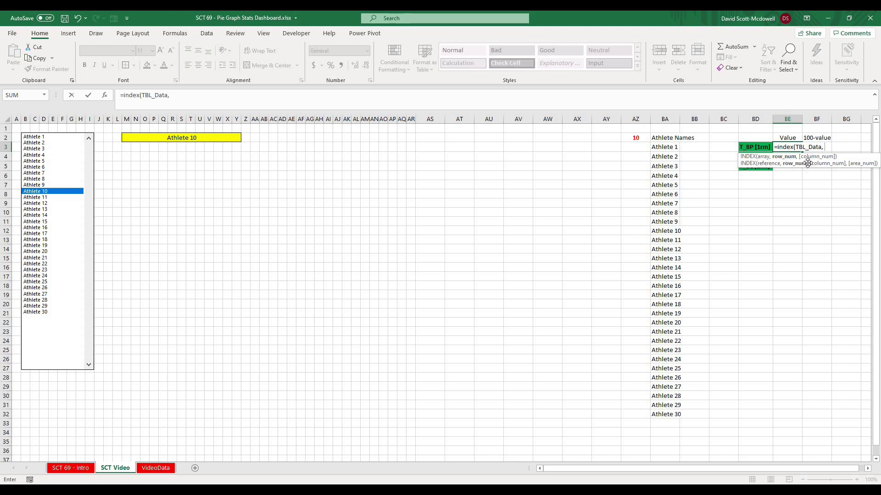
- Add match(M2, tbl_data[Athlete Name], 0) as the row number argument of the INDEX formula in BE3
type("match(")
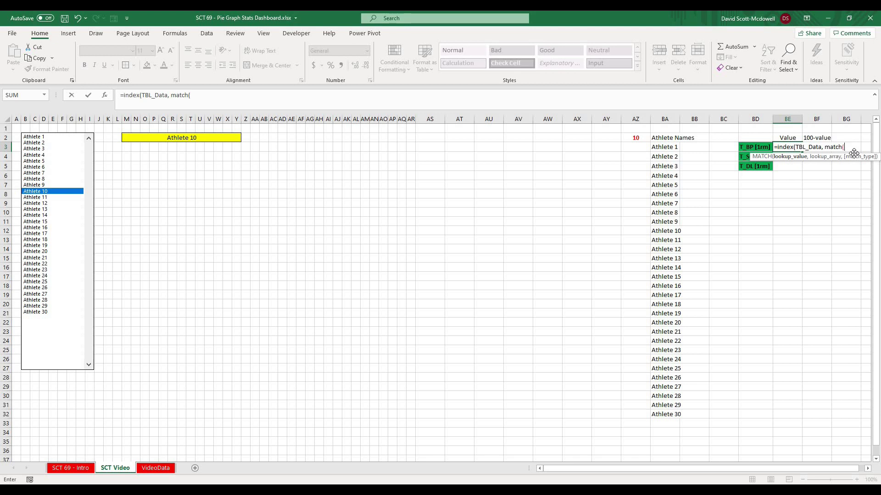
left_click(140, 138)
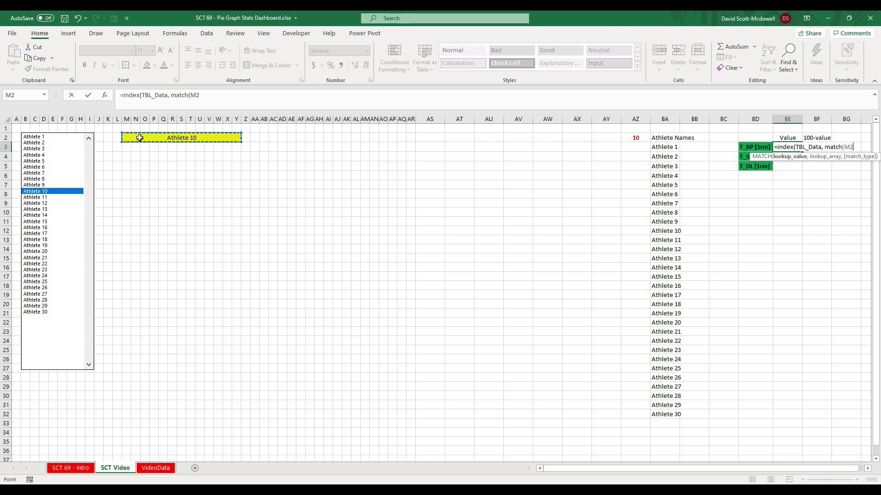
type(",")
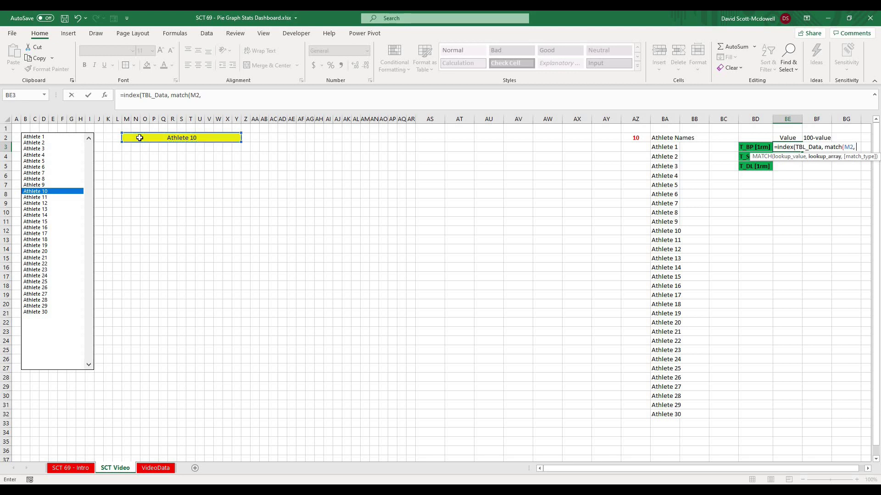
type(" tb")
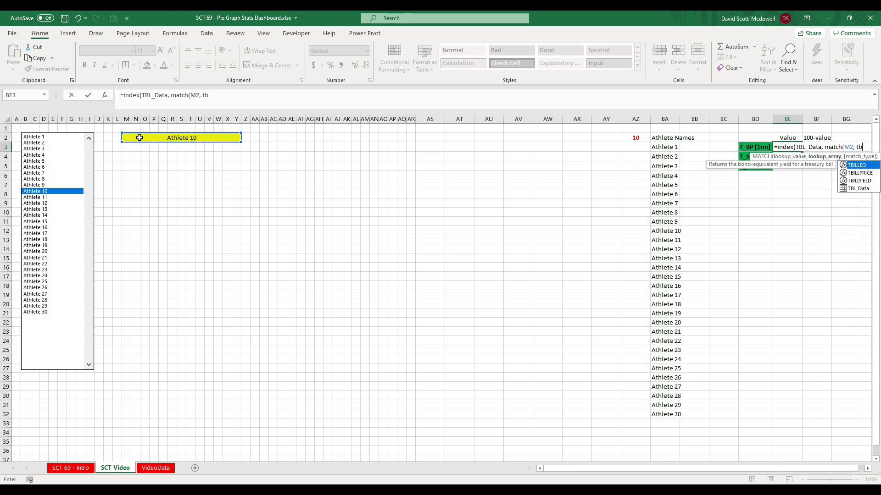
type("l_data")
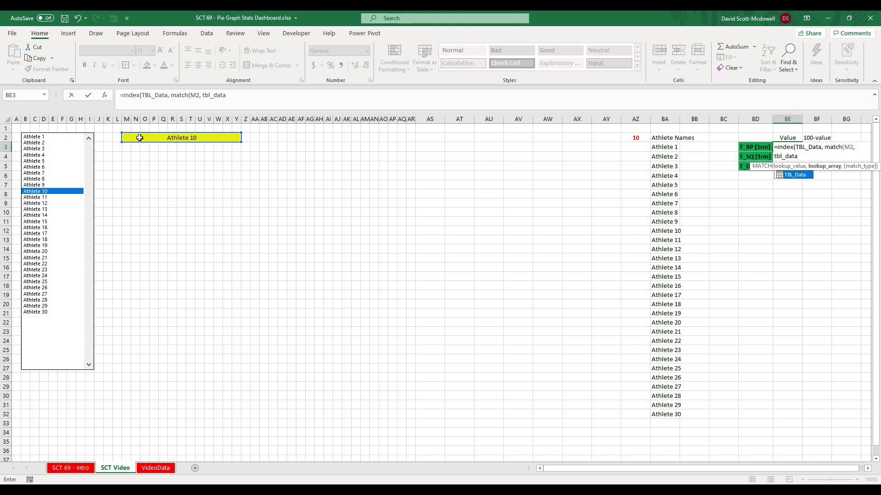
type("[Athlete Name")
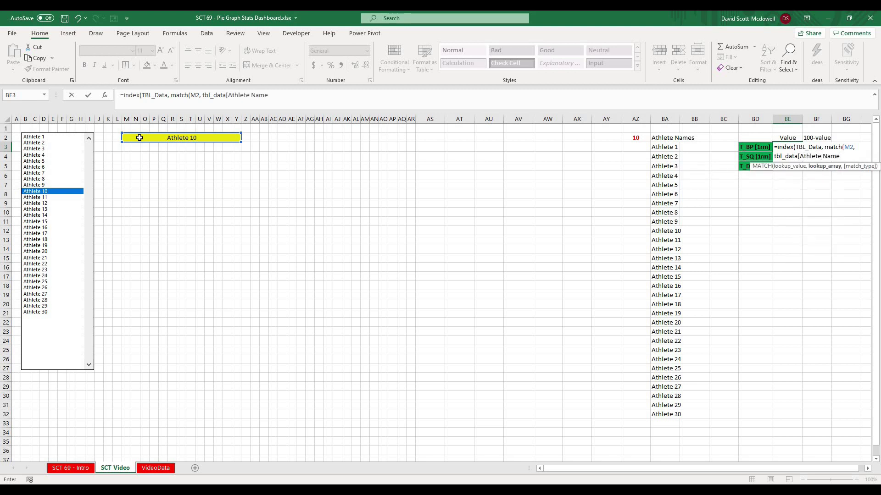
type("],")
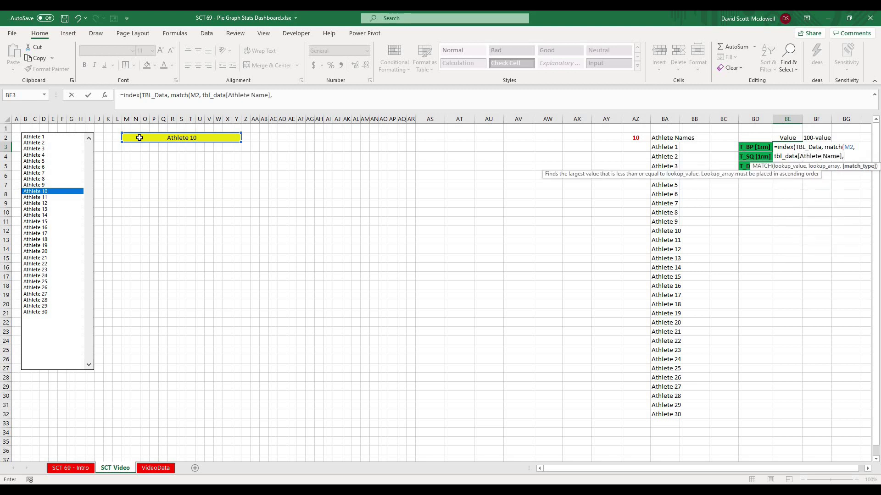
type(" 0")
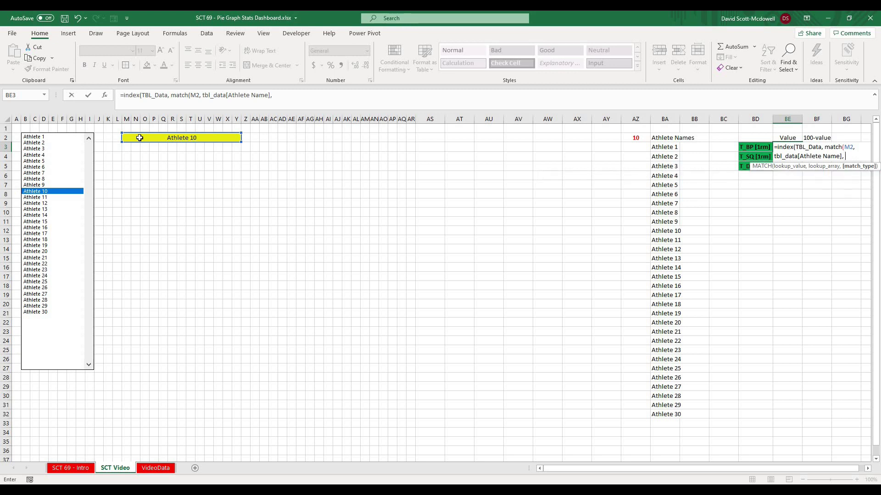
type(")")
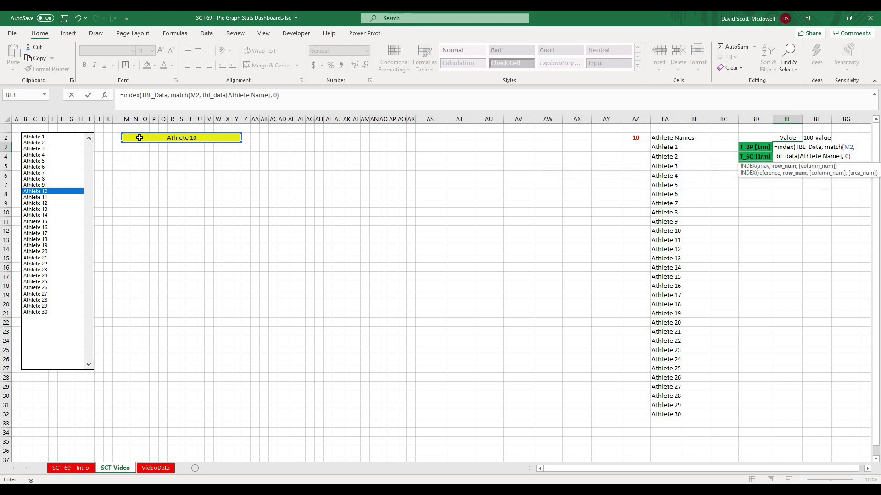
- Add MATCH(BD3, TBL_Data[#Headers], 0) as the column number argument and complete the INDEX formula in BE3
type(",")
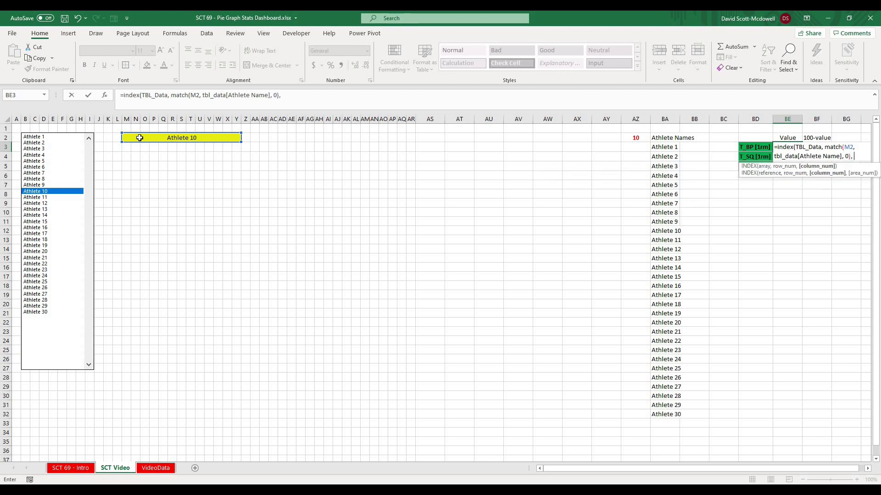
type(" match(")
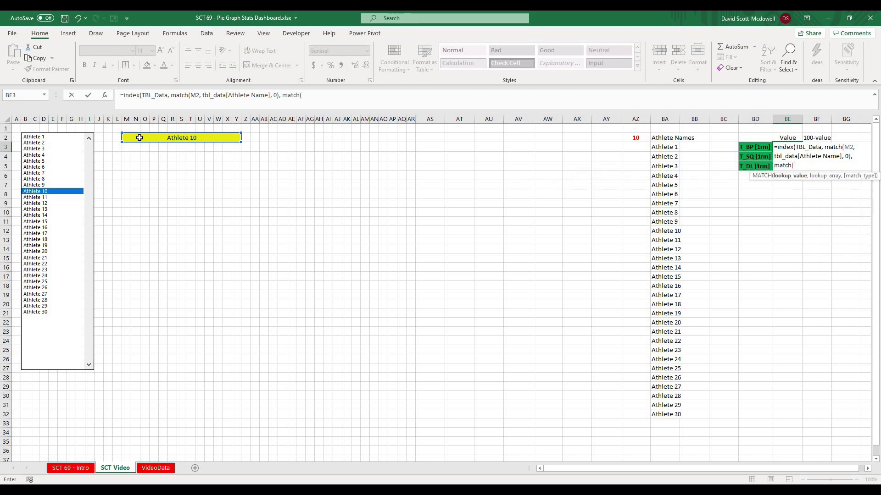
left_click(748, 145)
type(",")
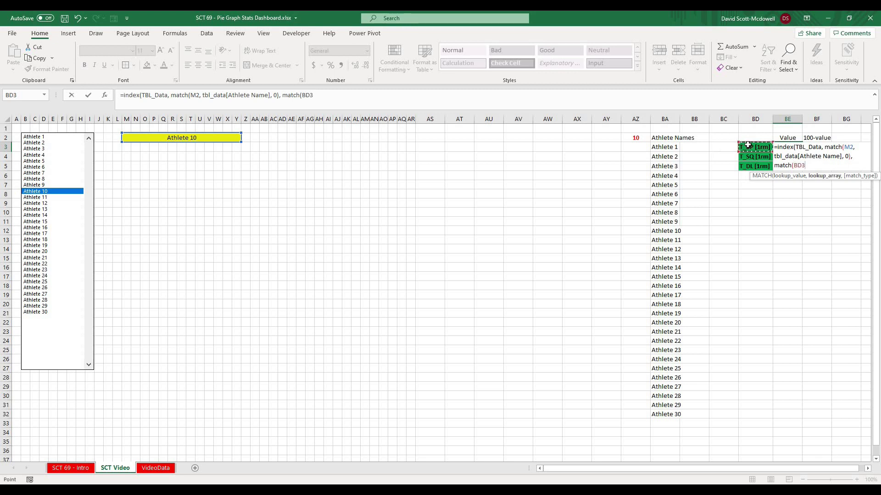
type(" tbl_data")
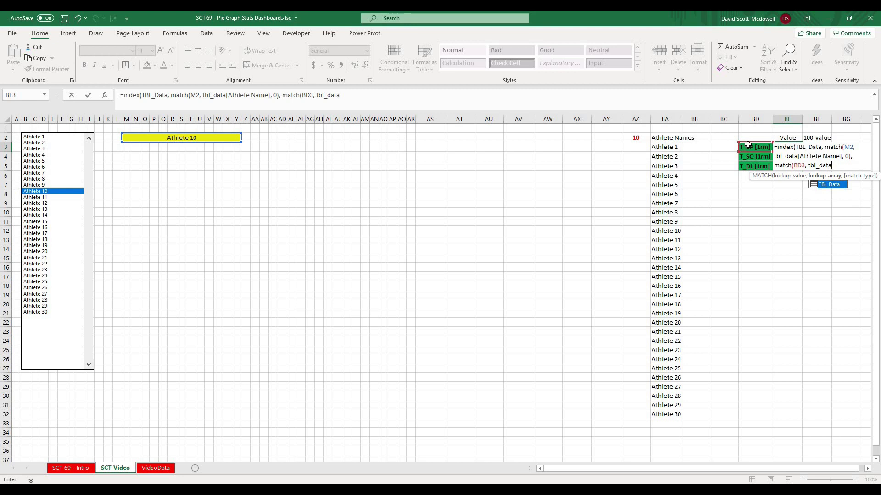
type("[#headers")
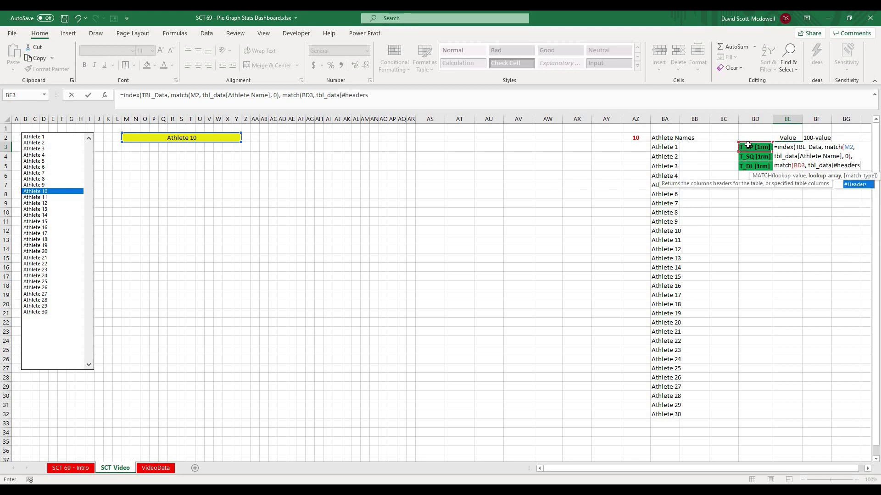
key("Tab")
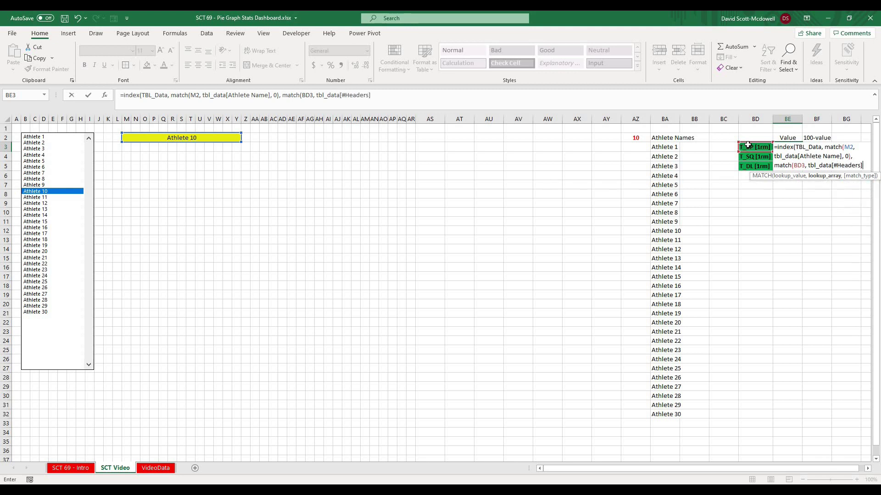
key("BackSpace")
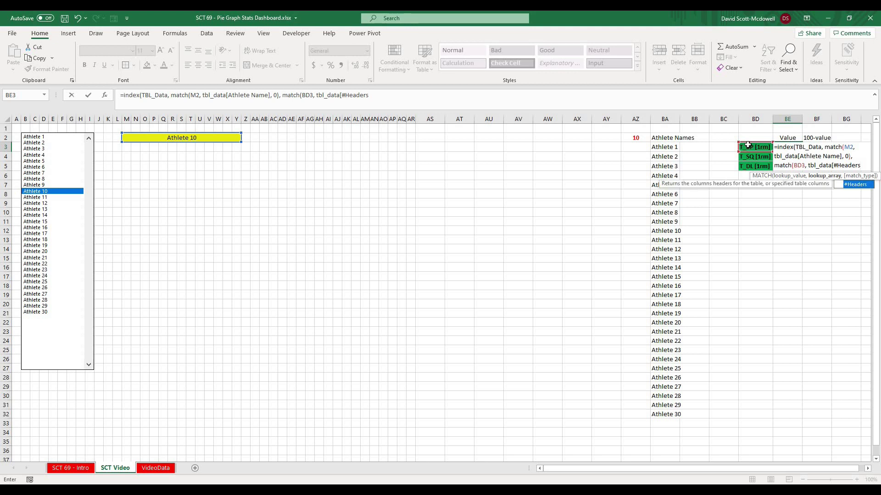
type("]")
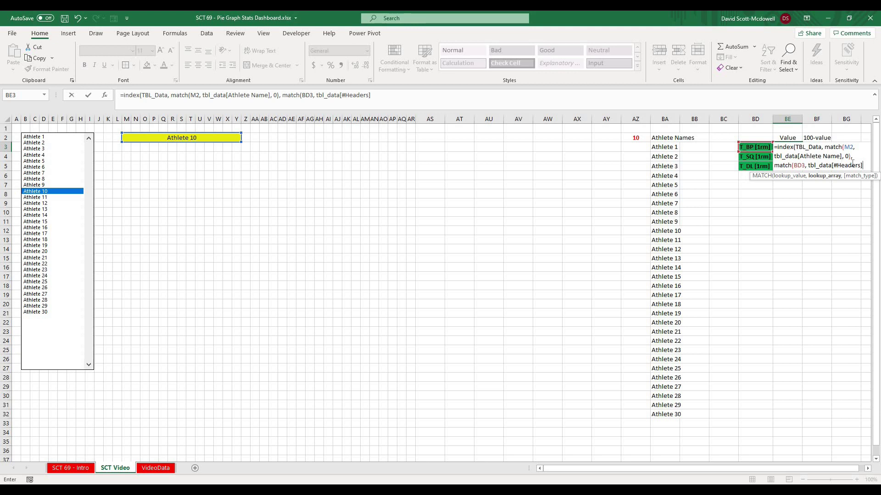
type(",")
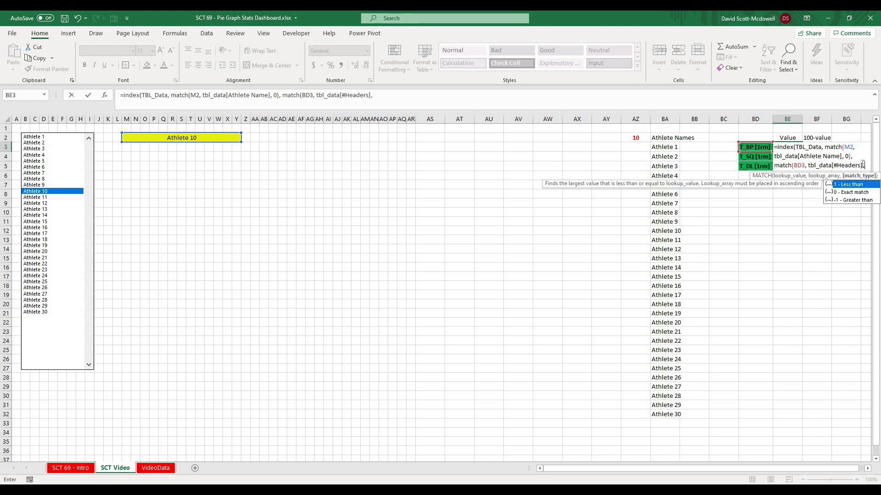
type(" 0)")
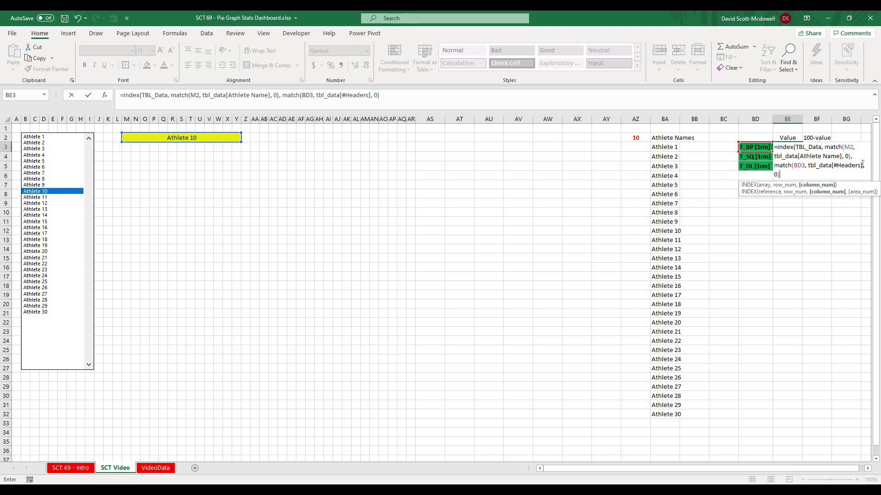
type(")")
key("Return")
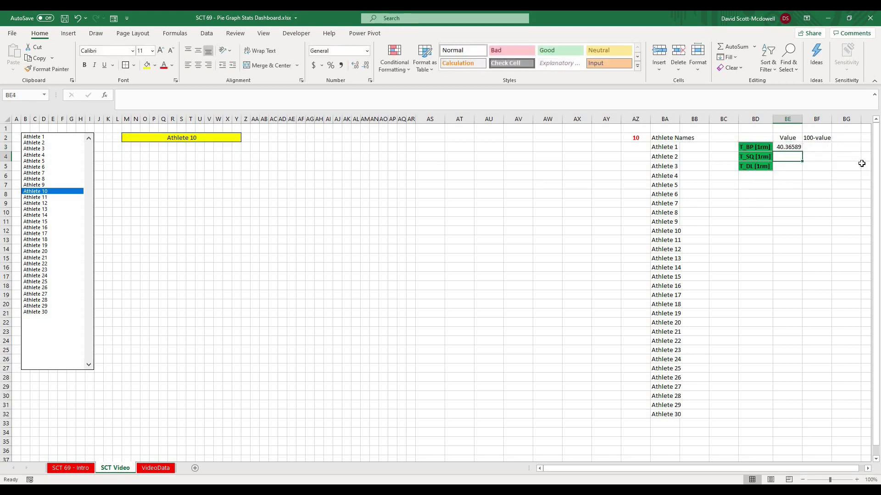
- Test the BE3 formula by choosing different athletes in the list box, ending on Athlete 7
left_click(785, 147)
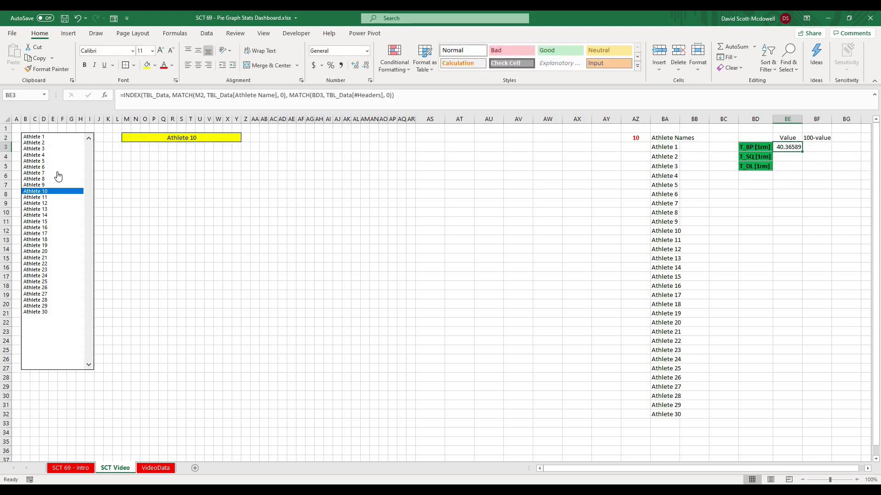
left_click_drag(57, 173, 45, 198)
left_click_drag(49, 235, 41, 173)
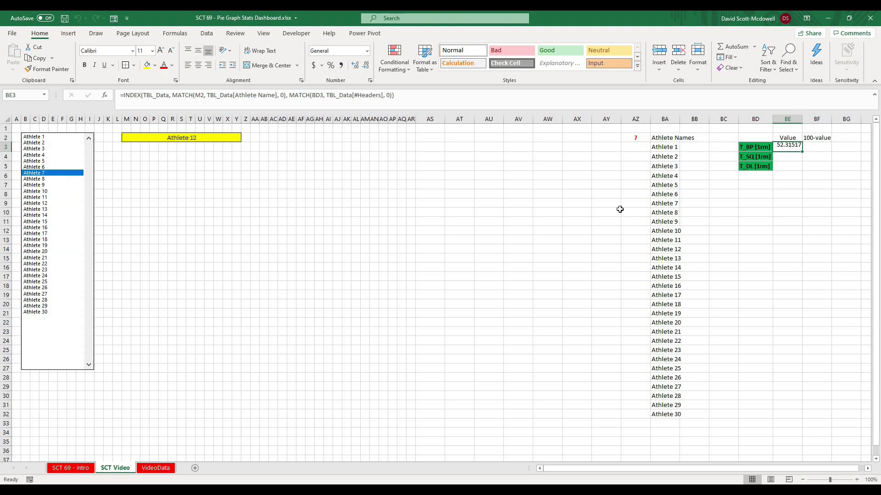
- Review the TBL_Data array and the two MATCH arguments within the INDEX formula in BE3
left_click(145, 96)
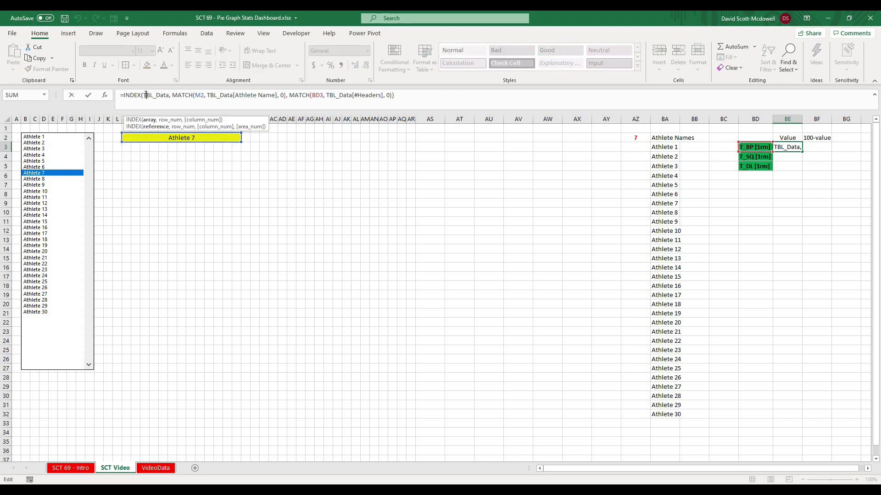
left_click_drag(144, 95, 166, 95)
left_click_drag(211, 96, 382, 95)
left_click(292, 96)
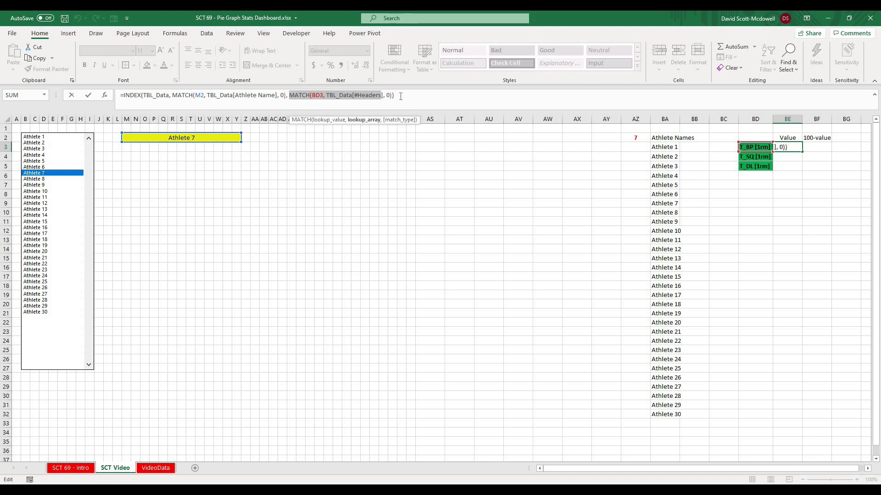
key("Left")
key("Left")
key("Left")
key("Left")
key("Left")
key("Left")
key("Left")
key("Left")
key("Left")
key("Left")
key("Left")
key("Left")
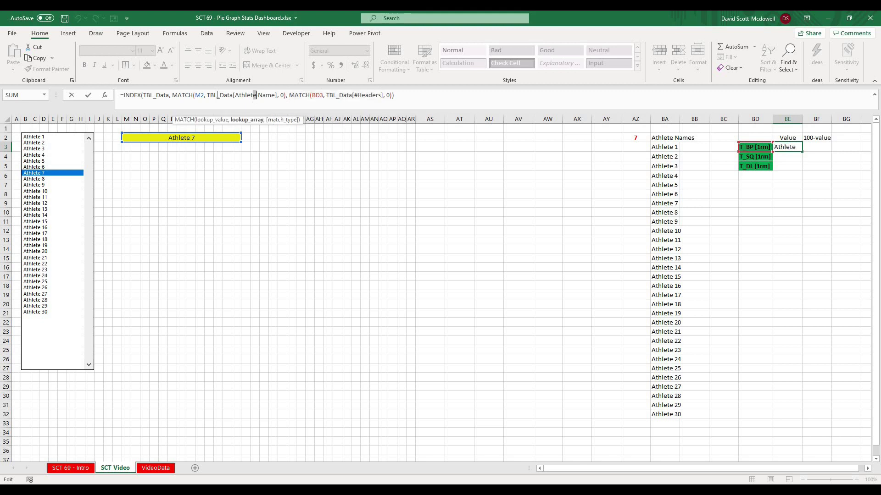
- Make the M2 reference absolute as $M$2 in the BE3 formula and fill the formula down through BE5
left_click_drag(194, 95, 204, 95)
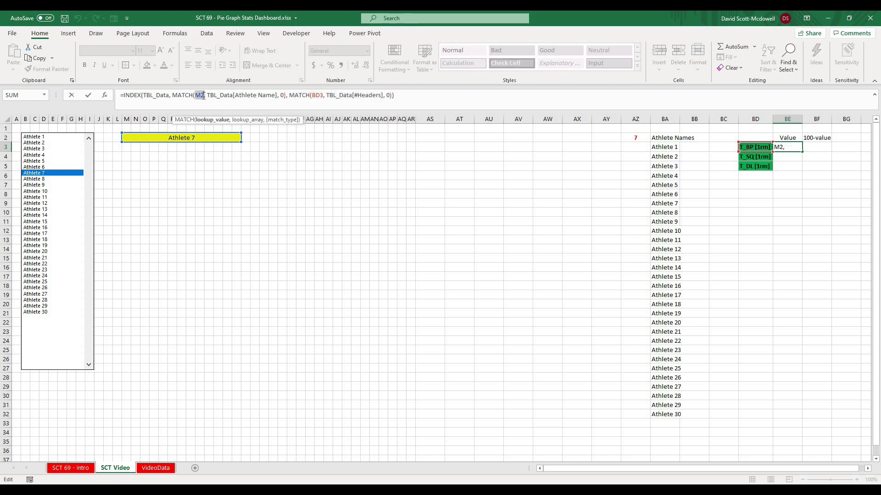
key("F3")
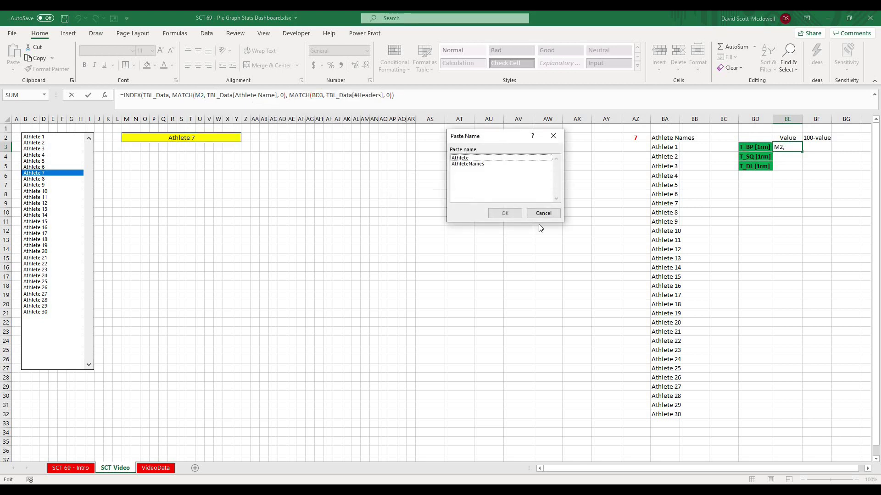
key("Escape")
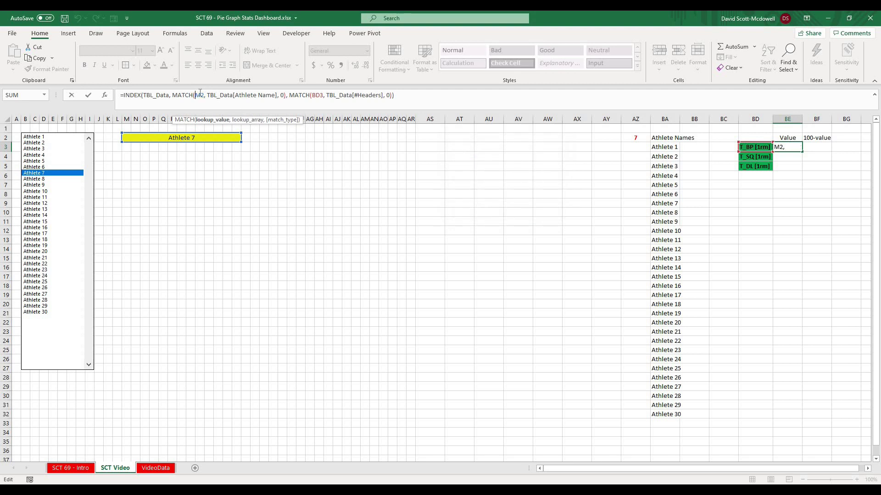
type("$M")
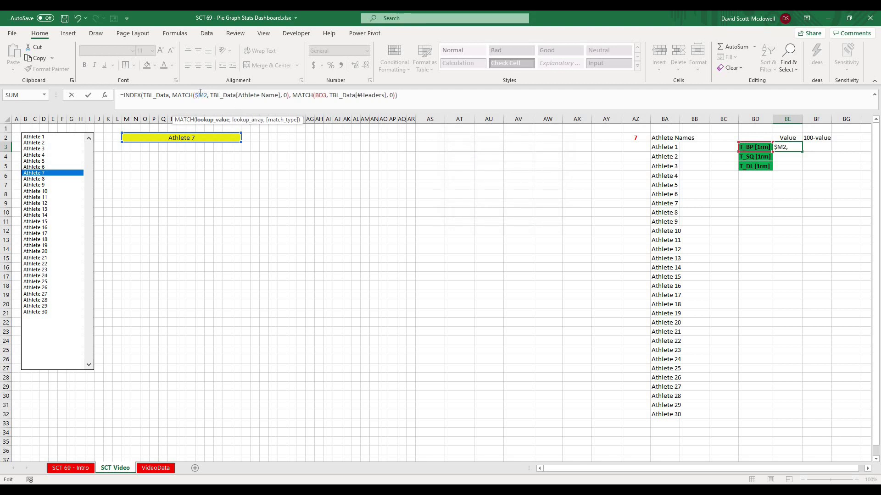
type("$")
key("ctrl+Return")
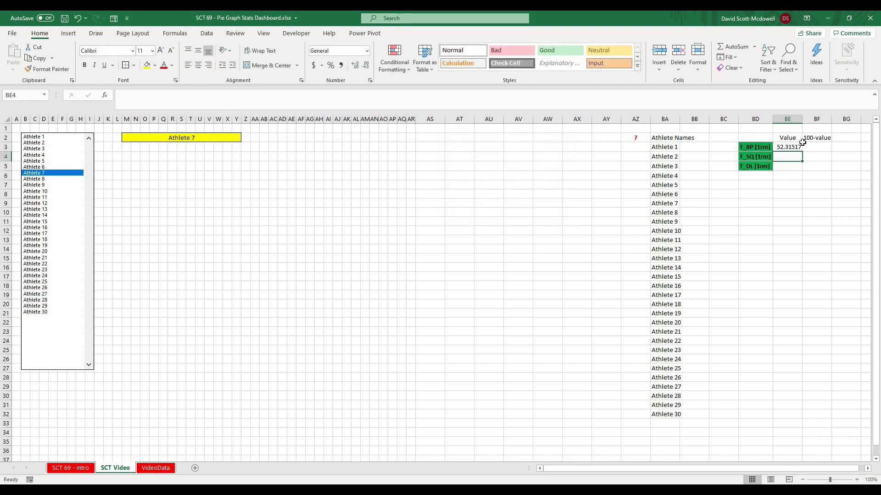
left_click_drag(804, 153, 801, 170)
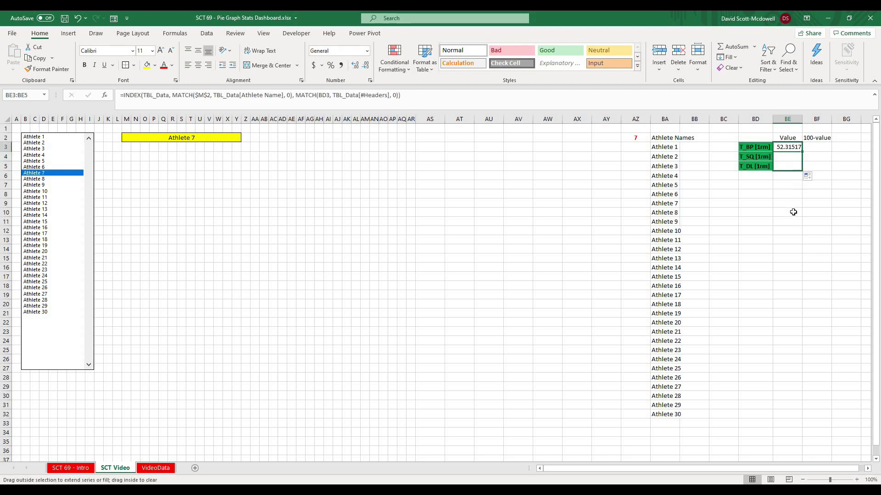
left_click(789, 231)
- Check the three formulas in BE3:BE5 by choosing other athletes in the list box, ending on Athlete 26
left_click_drag(48, 188, 45, 234)
left_click(42, 281)
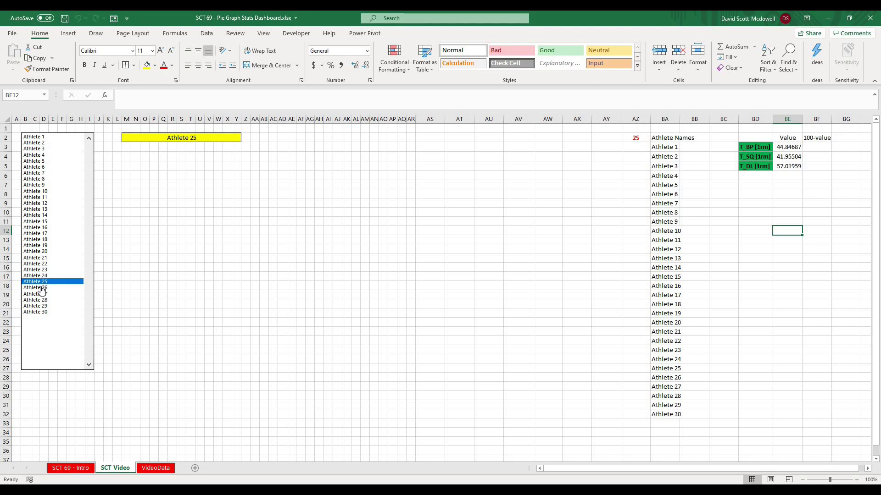
left_click(42, 287)
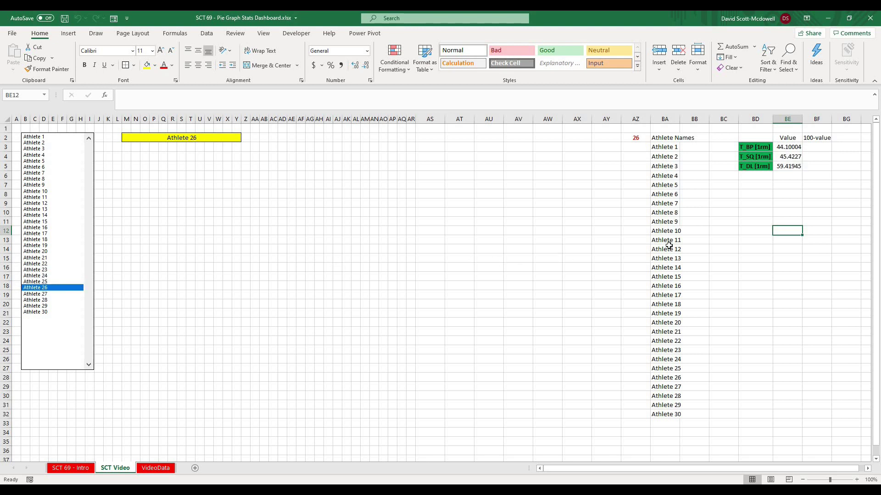
- Enter =100-BE3 in BF3 and fill the formula down through BF5
key("Up")
key("Right")
left_click(824, 149)
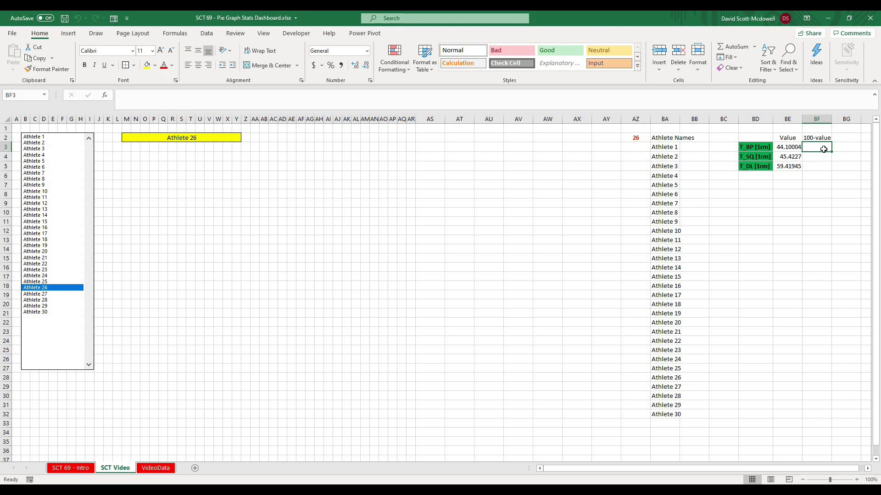
type("=100-")
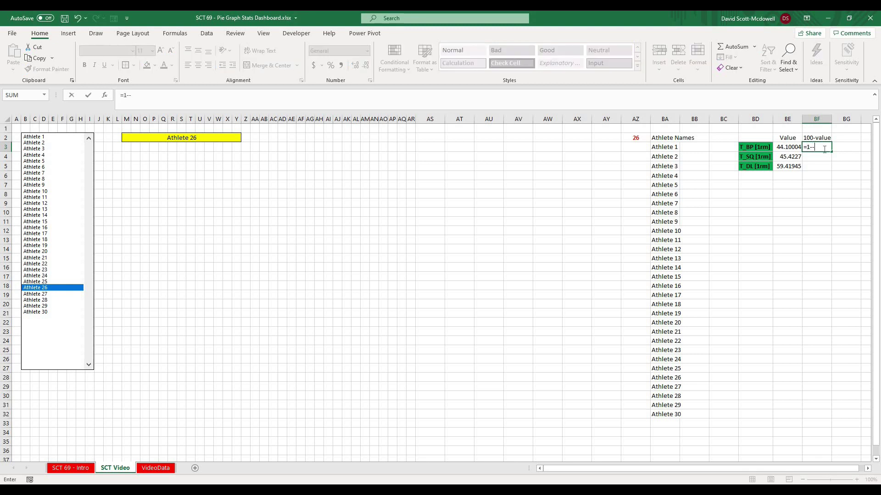
left_click(784, 148)
key("Return")
key("Up")
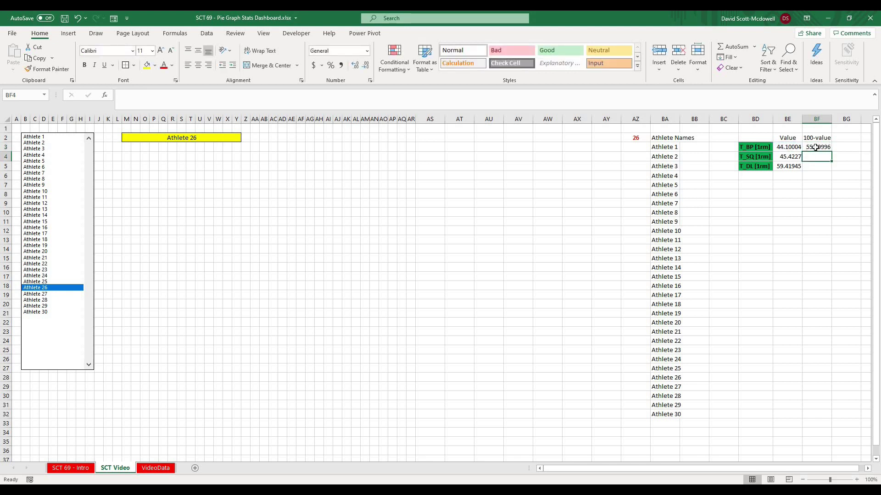
left_click_drag(831, 152, 826, 171)
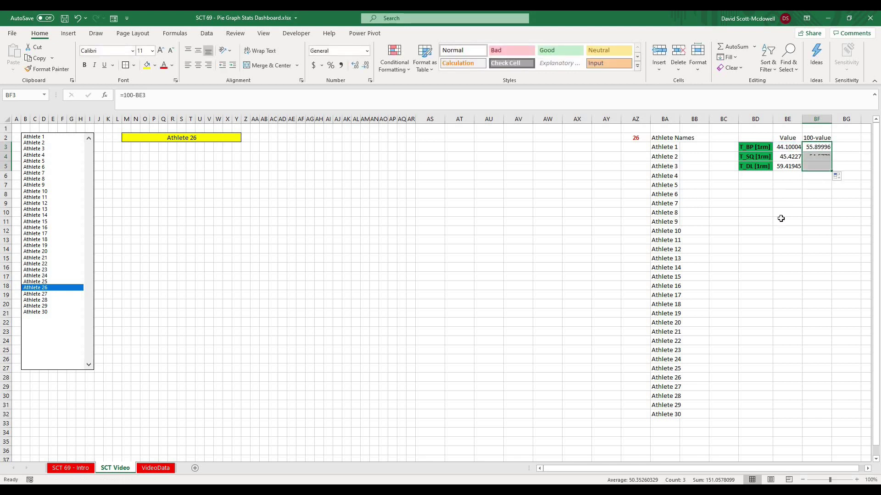
left_click(775, 229)
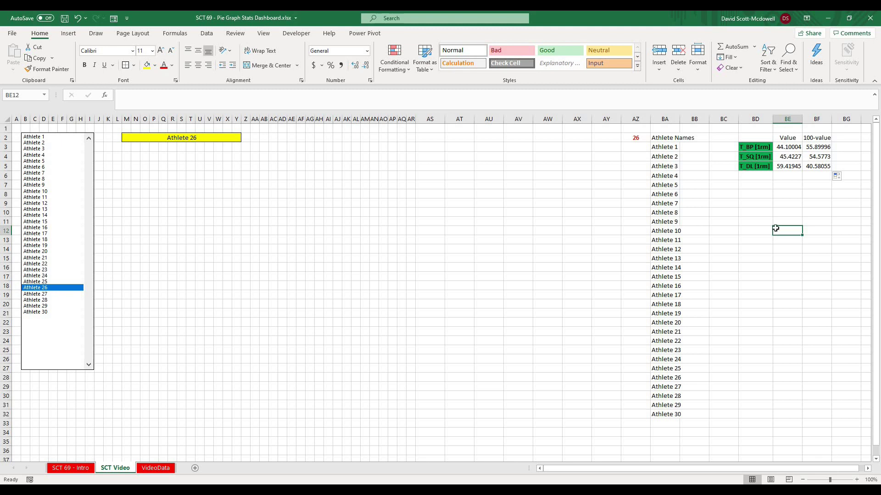
- Make the Value and 100-value headings in BE2:BF2 bold
left_click_drag(794, 139, 819, 138)
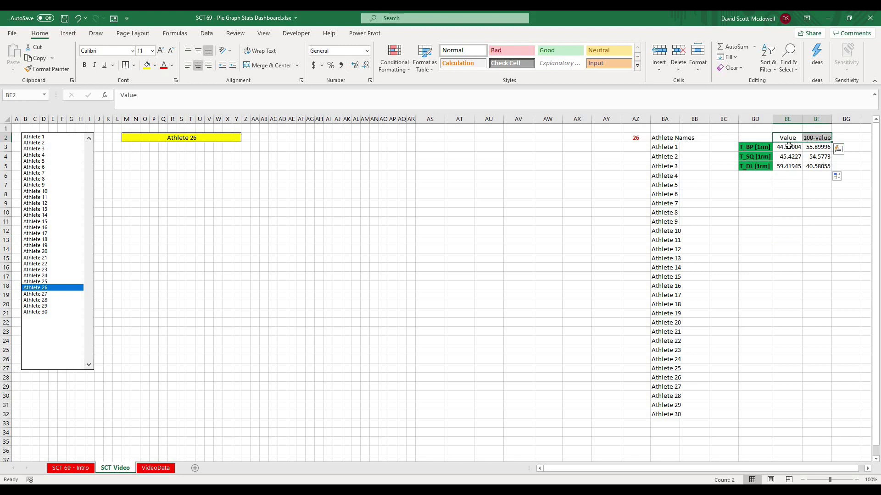
key("ctrl+b")
left_click(810, 232)
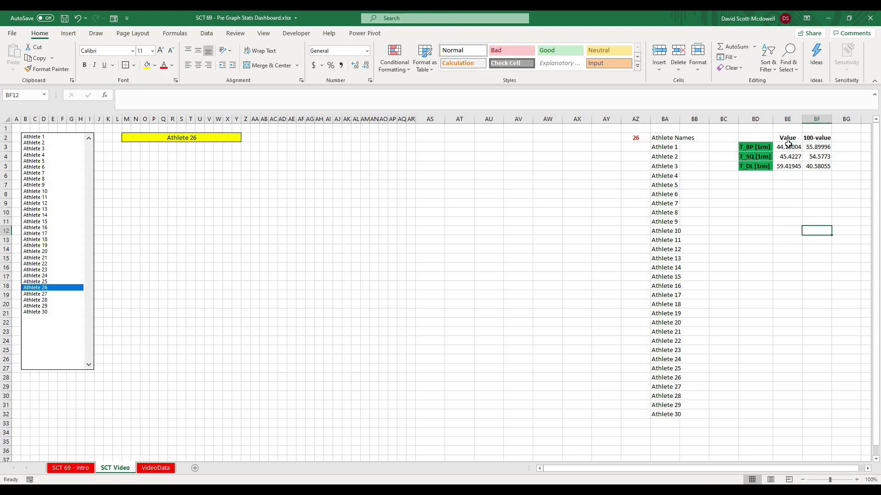
- Insert a doughnut chart based on the T_BP [1rm] value and its remainder in BE3:BF3
left_click_drag(785, 146, 810, 147)
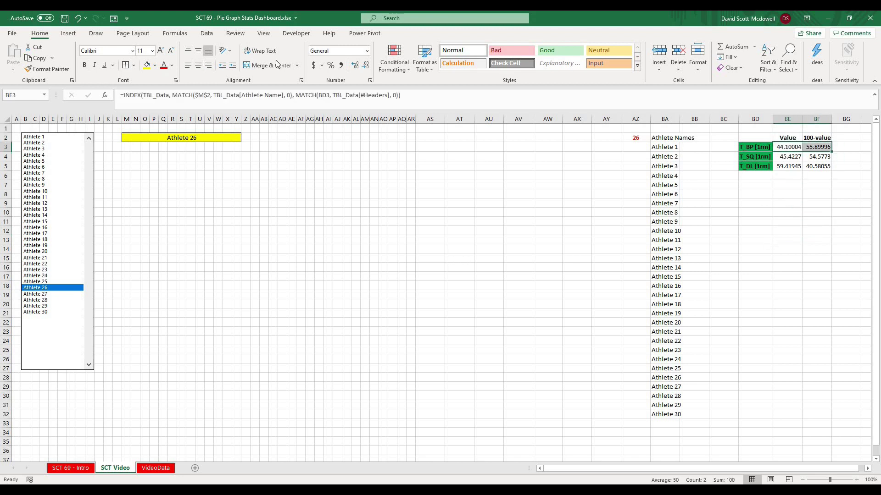
left_click(69, 34)
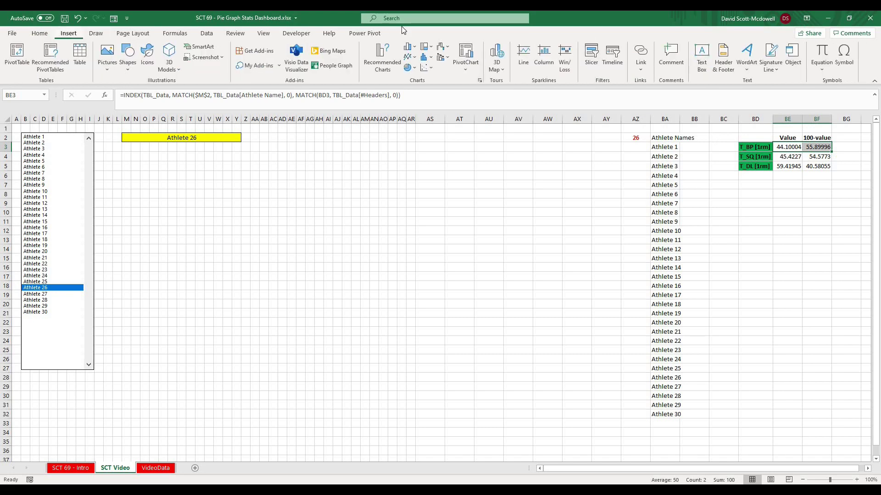
left_click(387, 60)
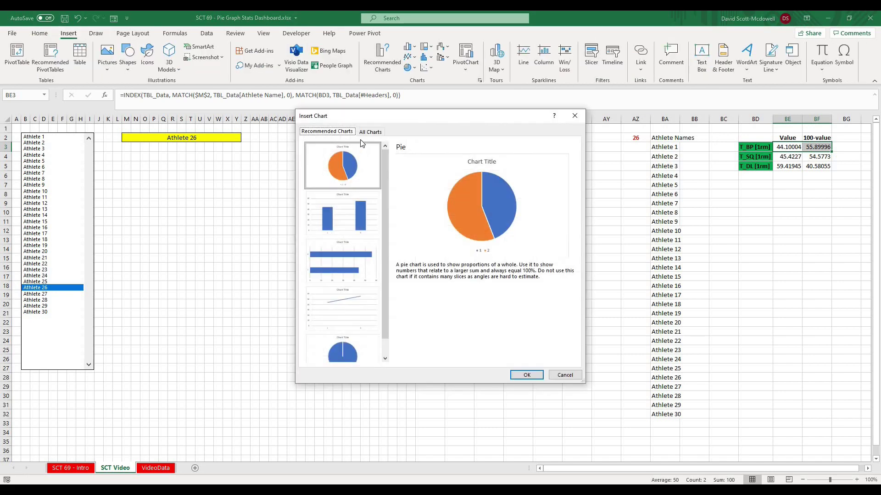
left_click(370, 131)
left_click(322, 192)
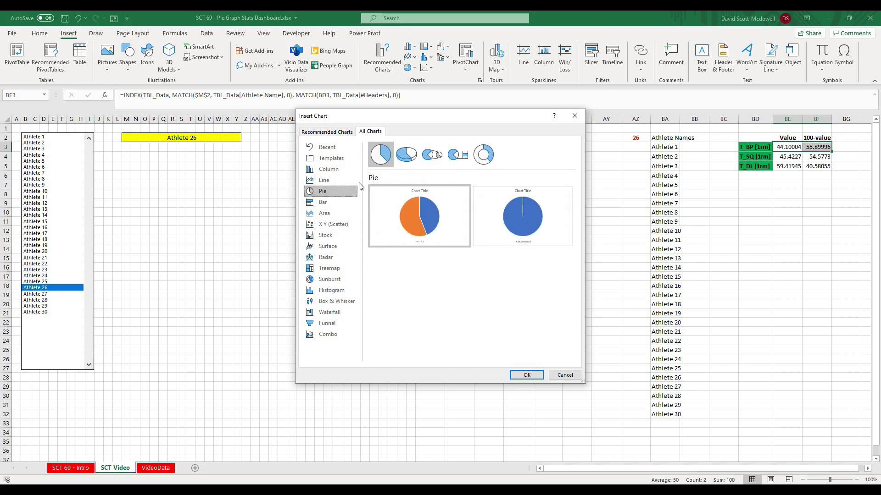
left_click(484, 158)
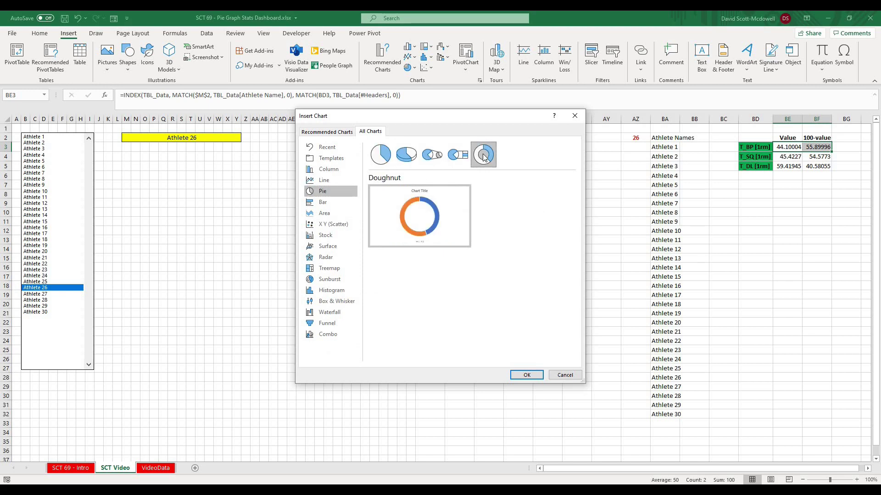
left_click(527, 375)
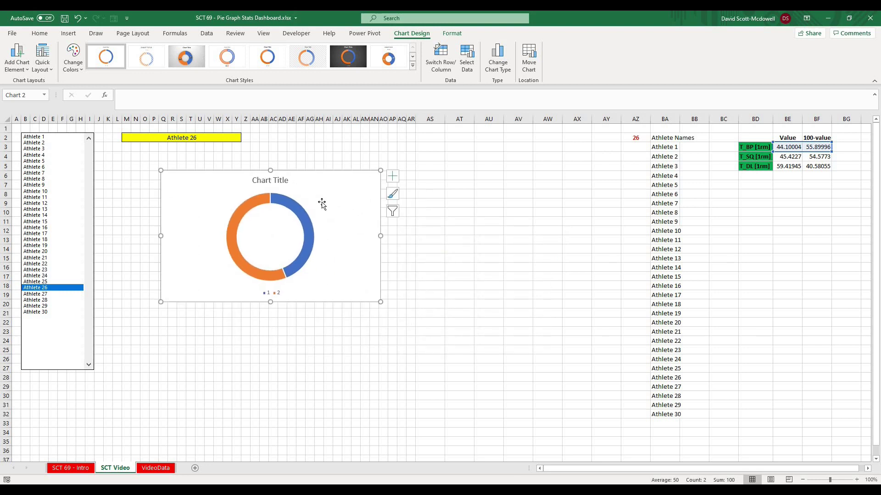
- Set the hole size of the doughnut series to 50%
left_click(309, 247)
left_click(347, 255)
double_click(309, 230)
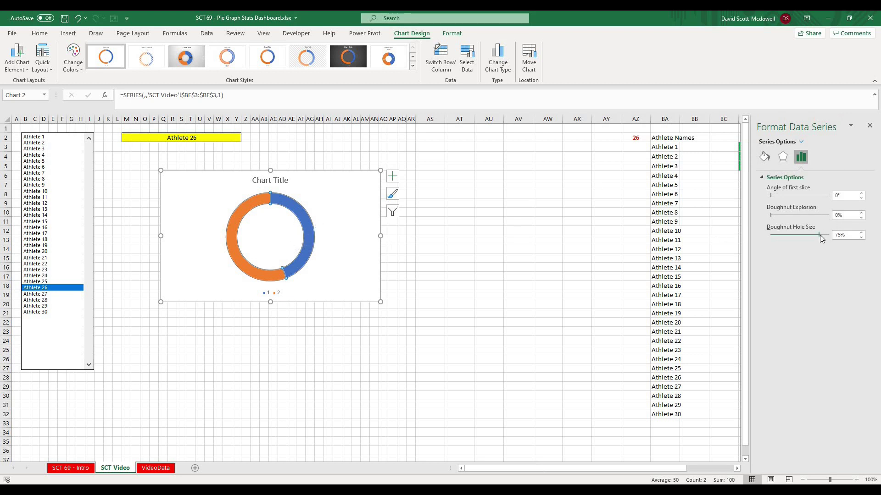
left_click_drag(816, 235, 802, 235)
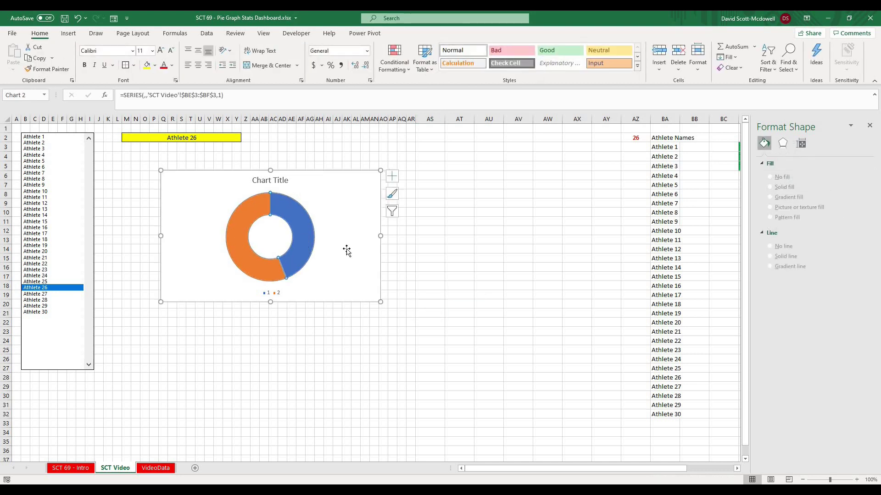
left_click(417, 248)
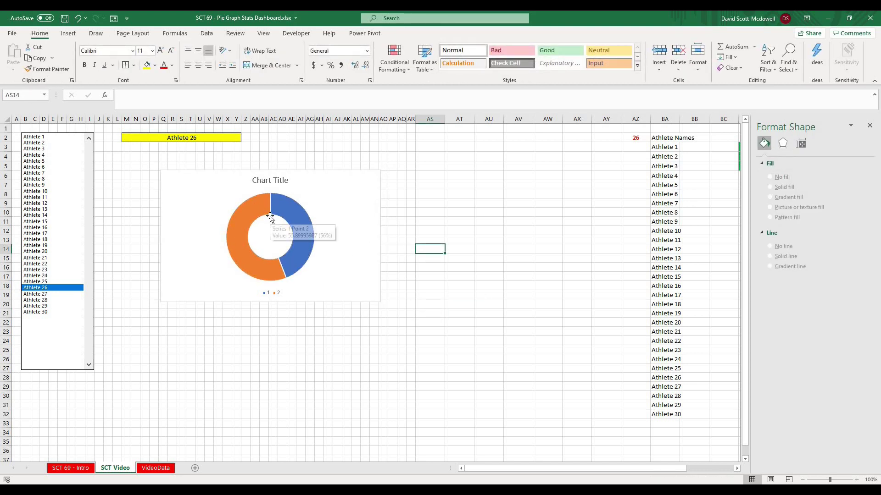
- Delete the legend and the title from the doughnut chart
left_click(277, 206)
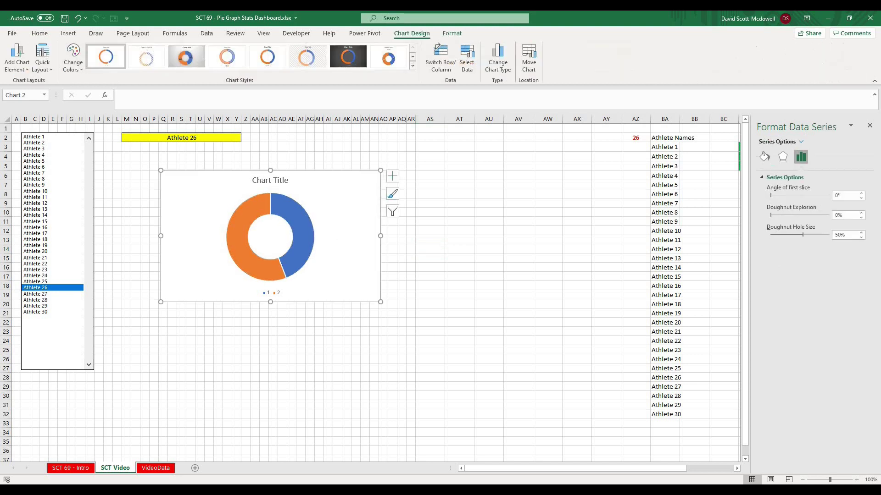
left_click(296, 223)
left_click(271, 295)
left_click(271, 294)
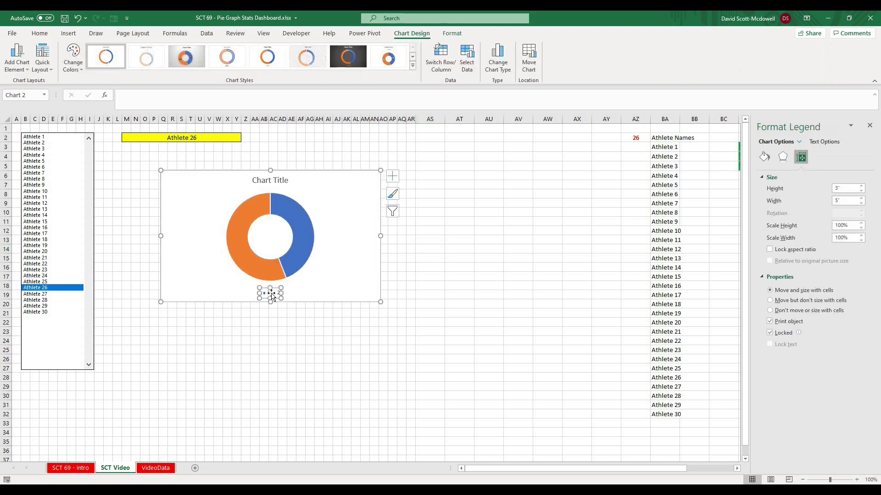
key("Delete")
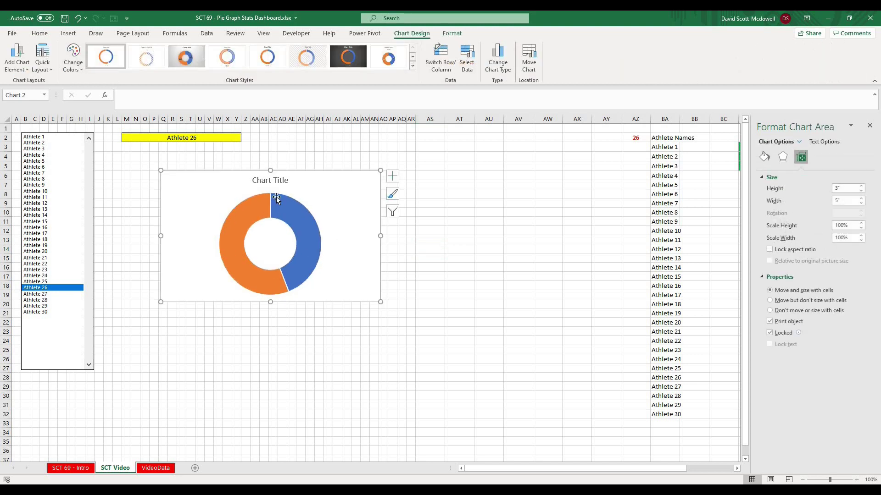
left_click(272, 180)
key("Delete")
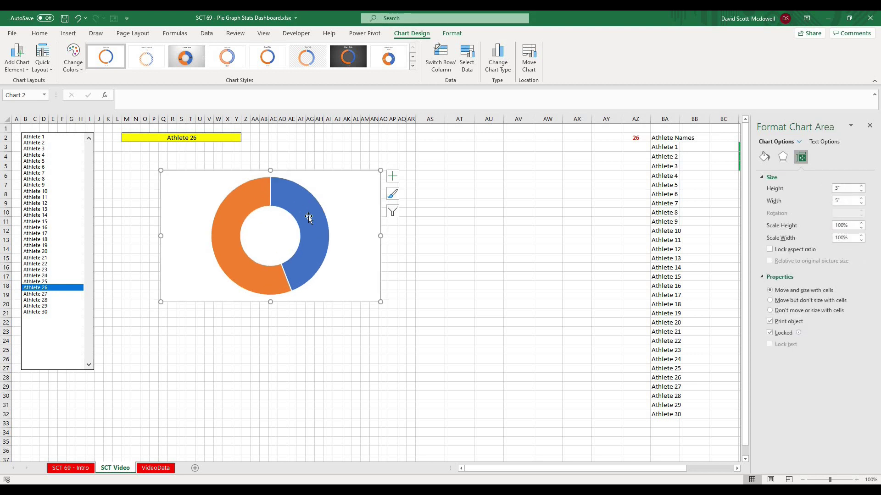
- Give the doughnut's blue Value slice a dense red pattern fill with a black background colour
left_click(307, 217)
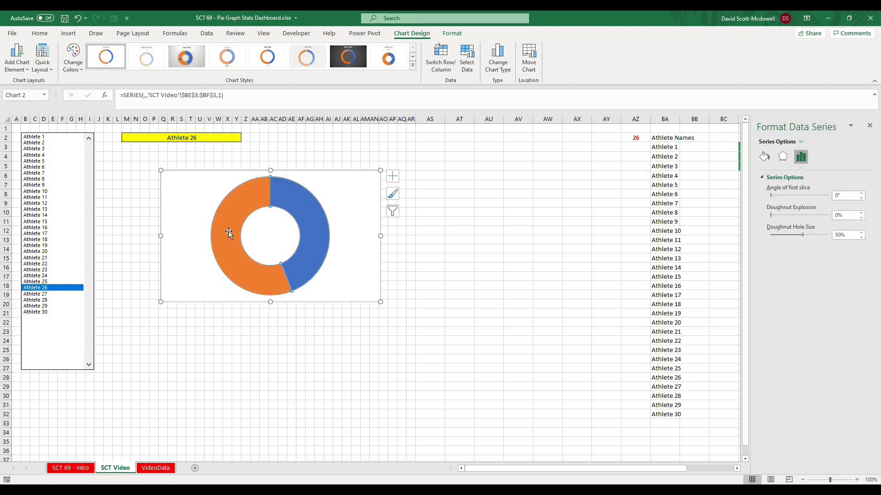
left_click(249, 227)
left_click(299, 221)
left_click(239, 222)
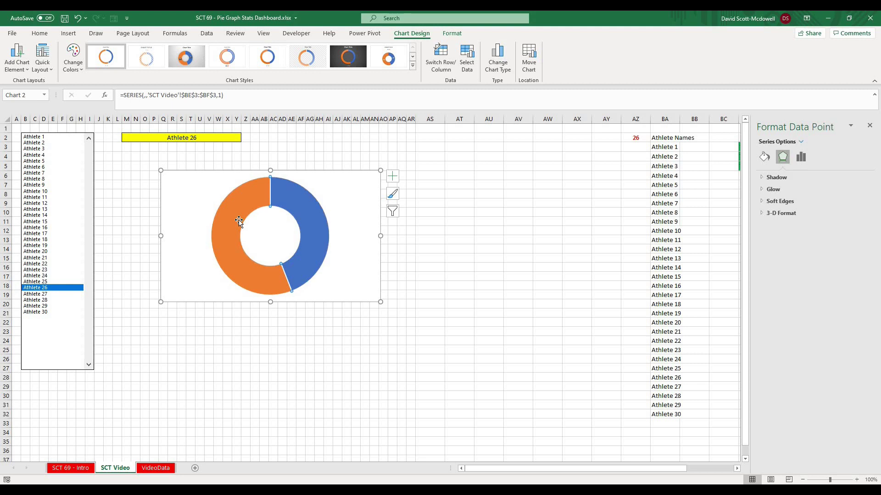
mouse_move(280, 197)
left_click(765, 160)
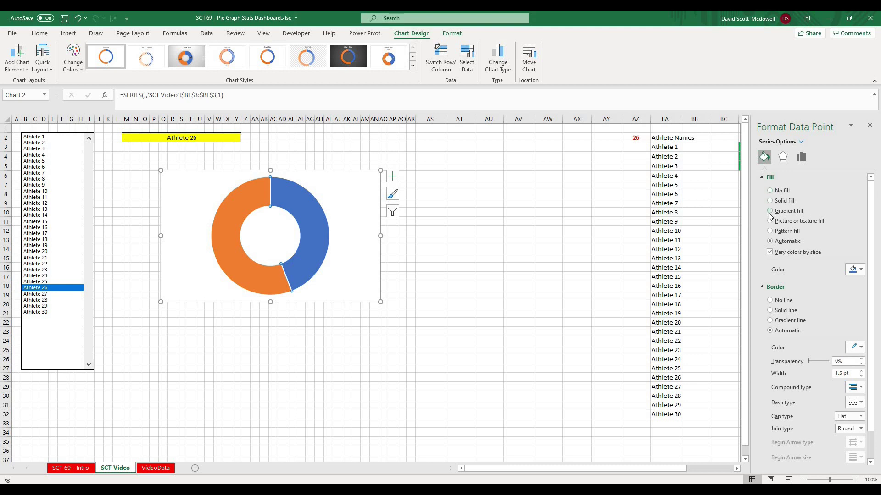
left_click(770, 231)
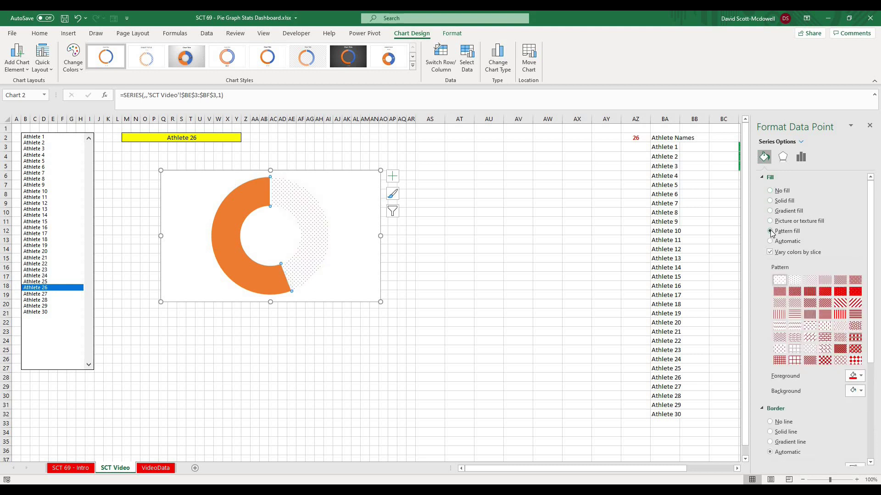
left_click(815, 293)
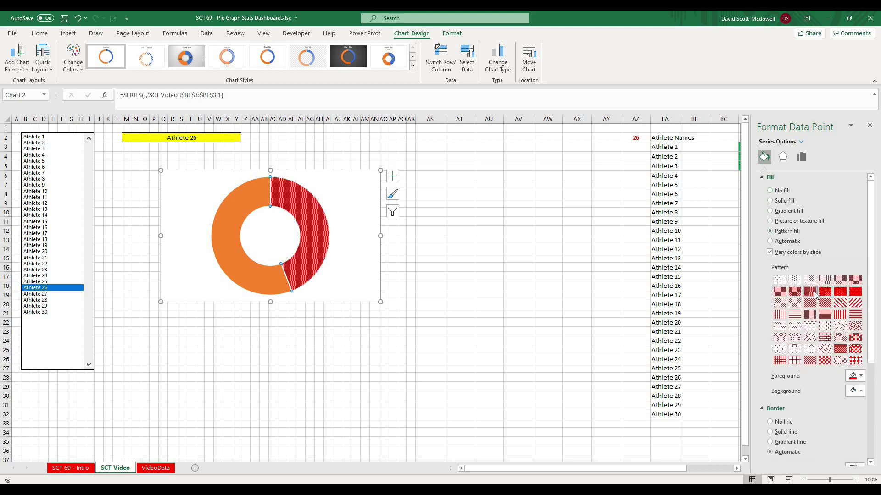
left_click(859, 391)
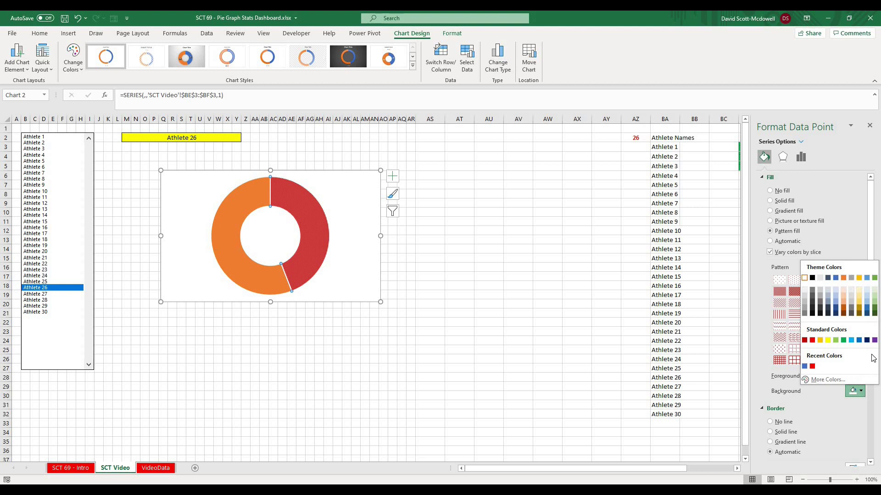
left_click(812, 278)
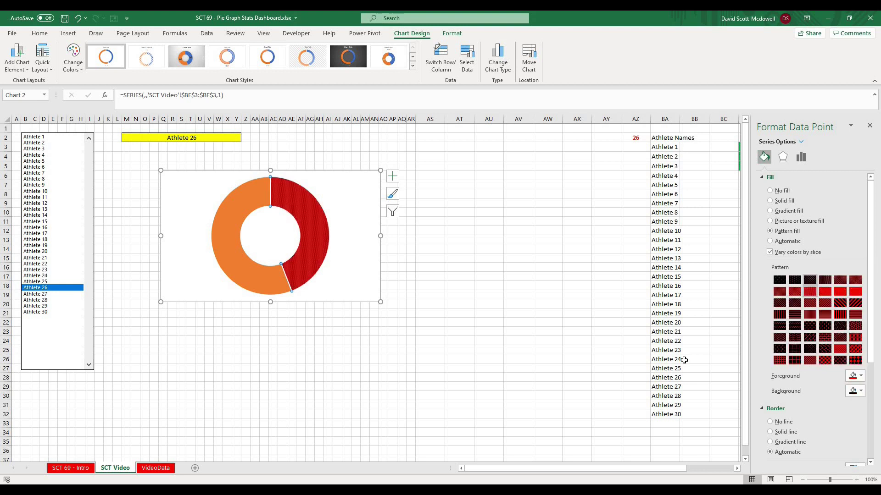
left_click(235, 208)
left_click(202, 206)
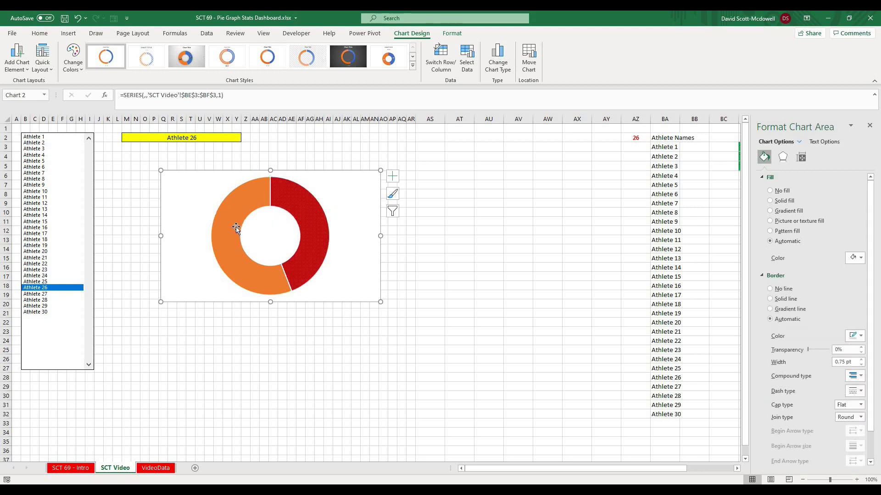
left_click(215, 209)
left_click(775, 191)
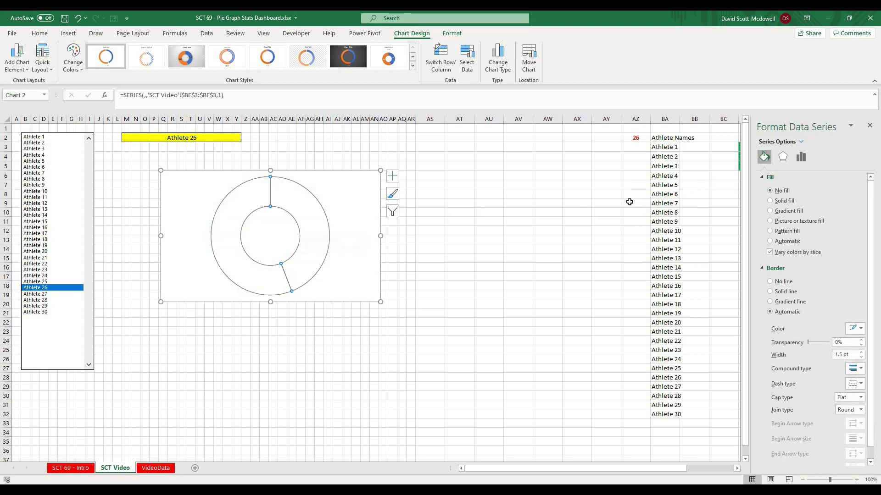
key("ctrl+z")
- Set only the orange remainder slice of the doughnut to no fill
left_click(257, 212)
left_click(226, 217)
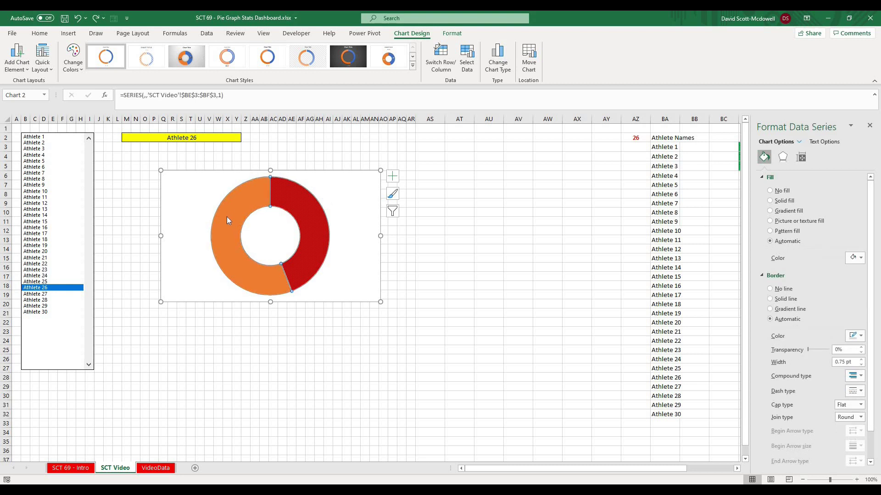
left_click(227, 217)
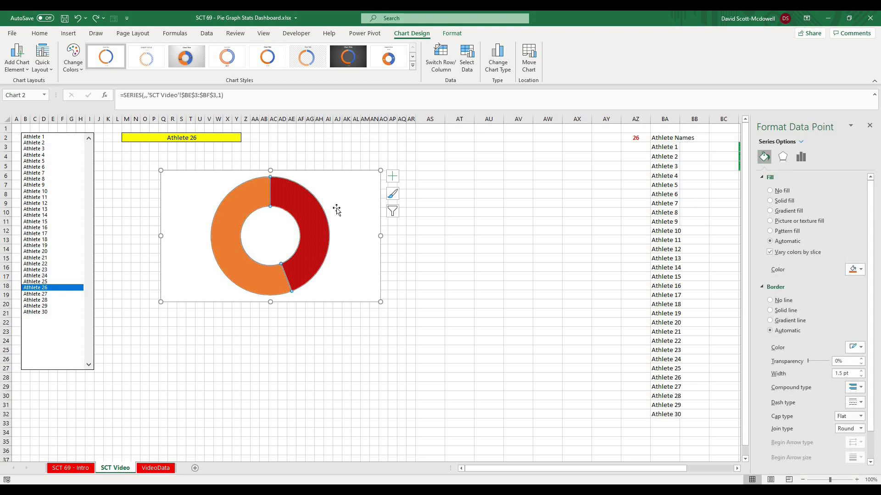
left_click(771, 191)
left_click(340, 274)
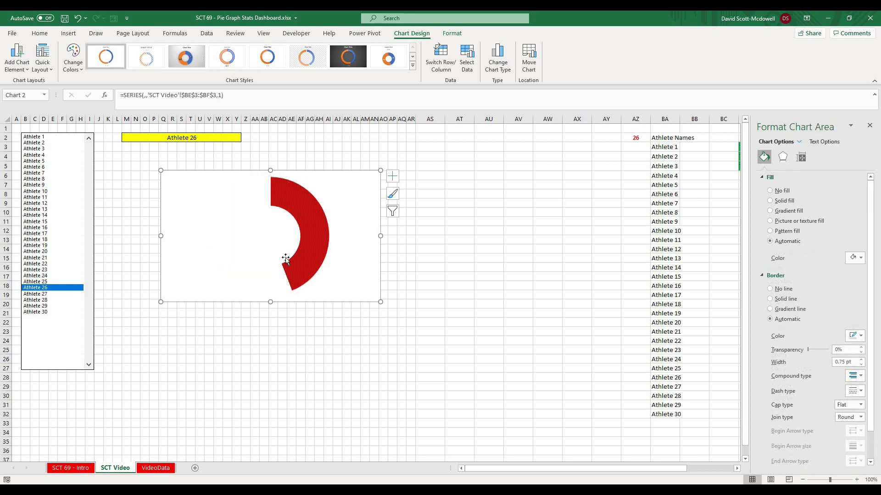
- Make the chart area background transparent by setting its fill to No fill
left_click(321, 236)
left_click(341, 232)
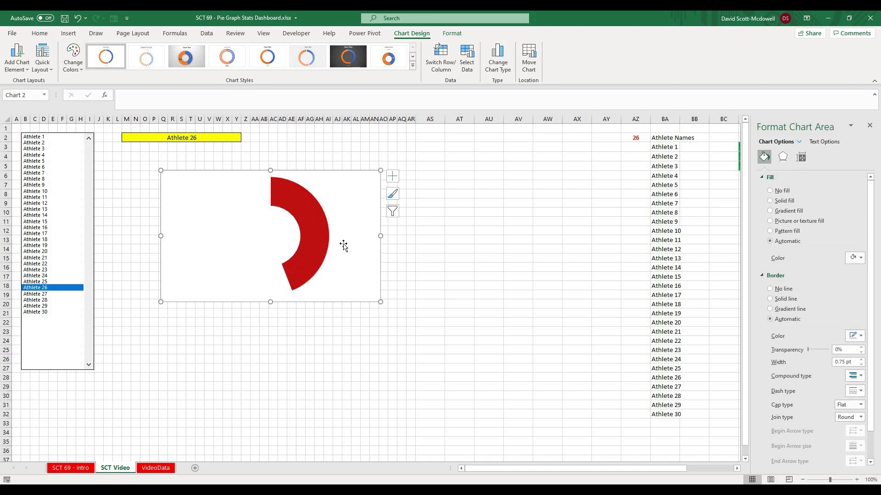
left_click(484, 229)
left_click(366, 197)
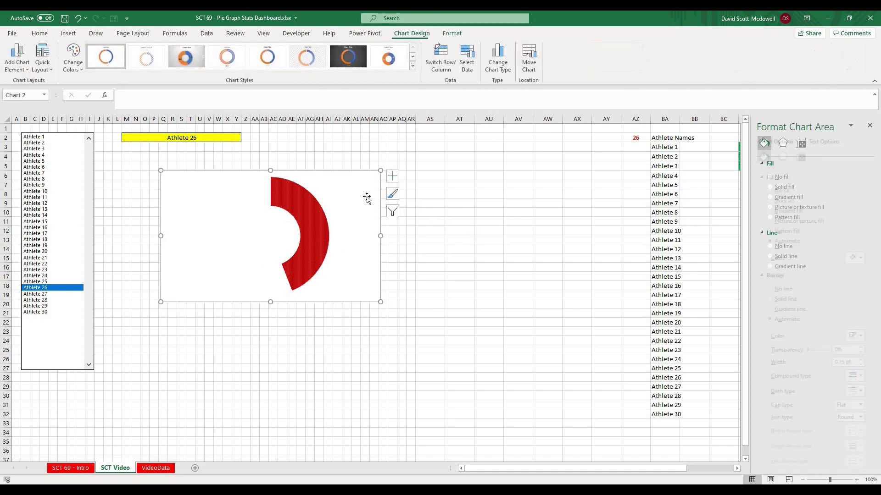
left_click(442, 247)
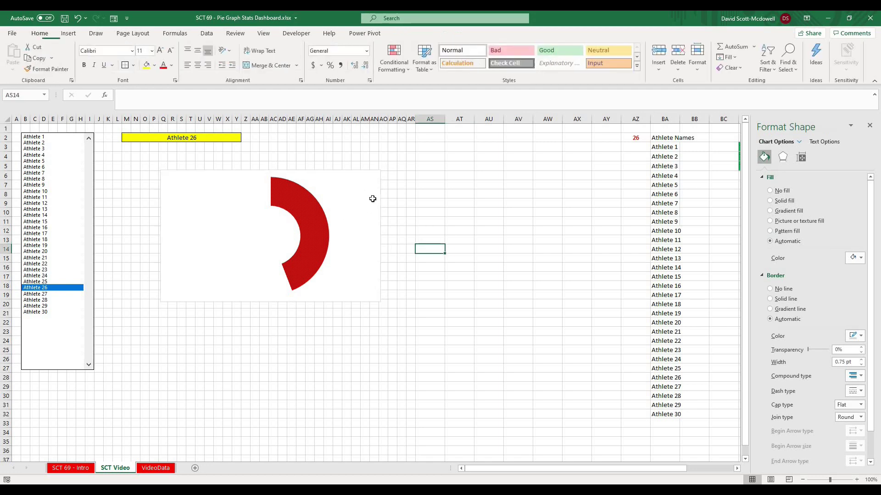
left_click(373, 200)
left_click(782, 193)
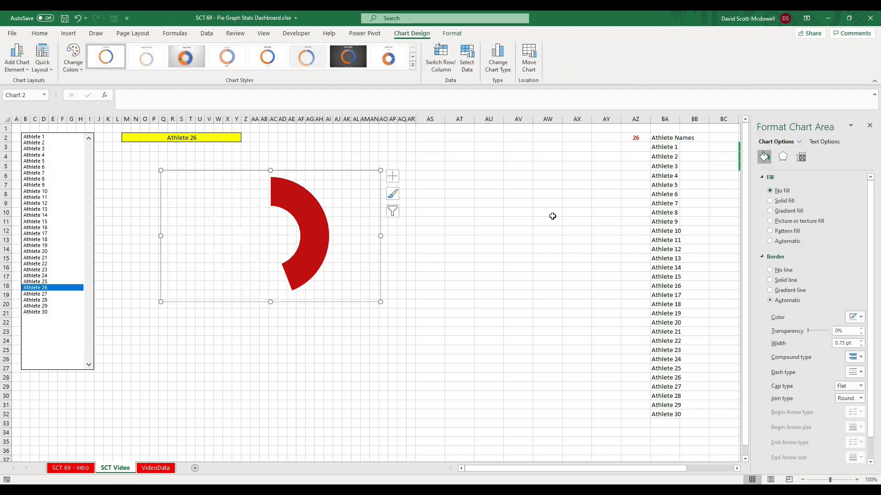
- Narrow the doughnut chart to about 3.42" wide and 3.02" high
left_click(338, 326)
left_click(366, 277)
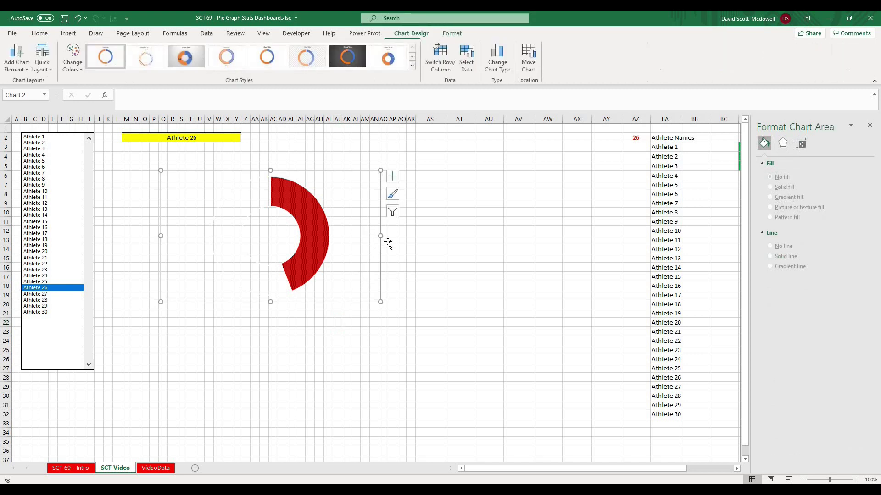
left_click_drag(380, 301, 311, 302)
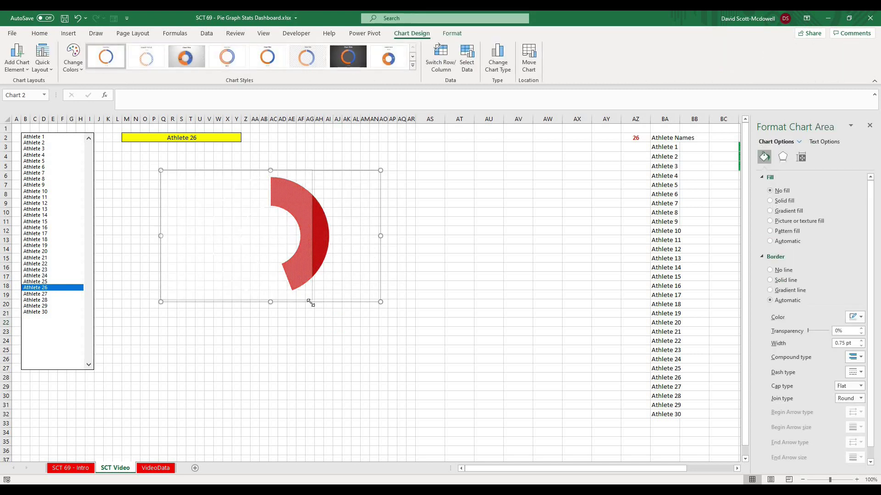
left_click(398, 218)
left_click(299, 181)
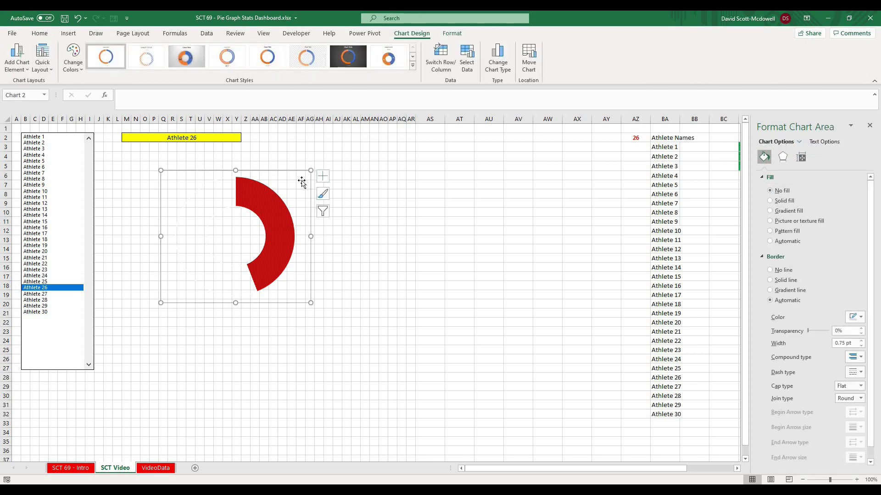
left_click(445, 35)
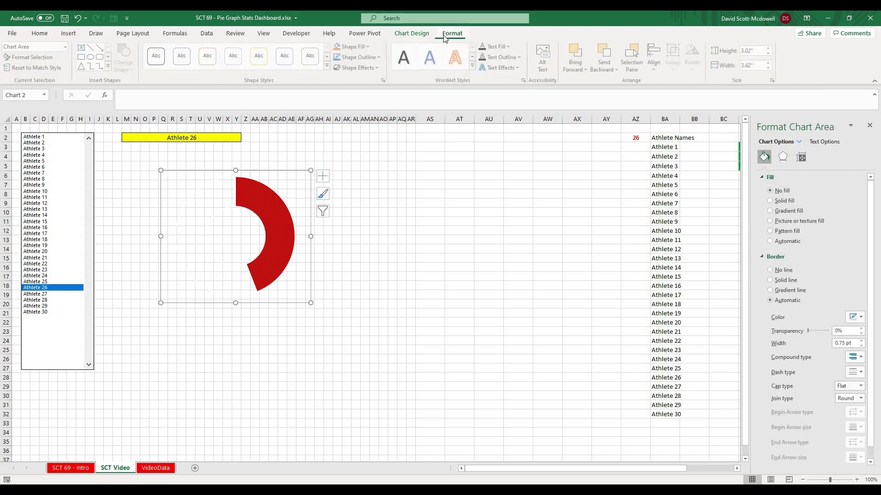
left_click(660, 70)
left_click(679, 189)
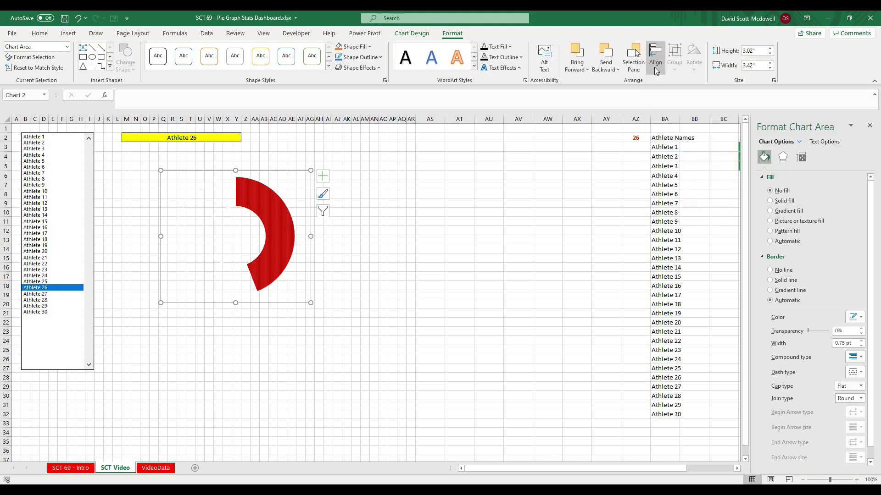
left_click(655, 60)
left_click(664, 201)
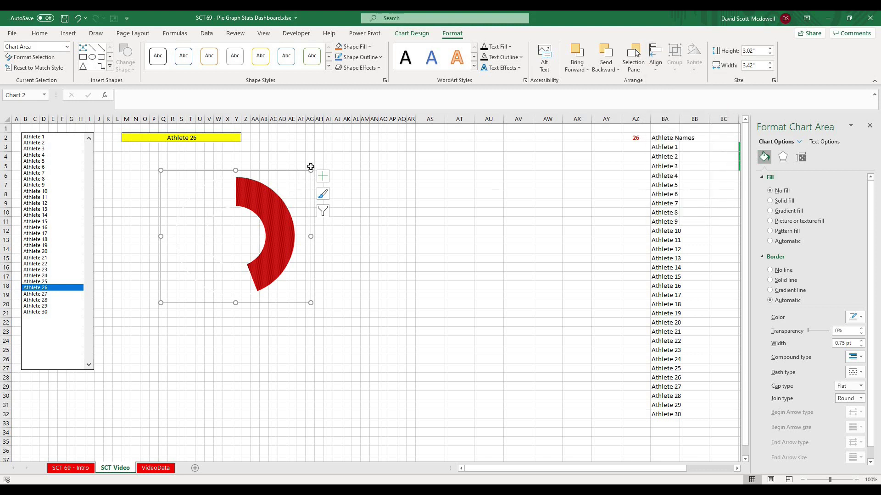
- Shrink the doughnut chart to about 2.88" wide and 2.58" high and move it directly beneath the yellow athlete name cell
left_click_drag(312, 170, 287, 189)
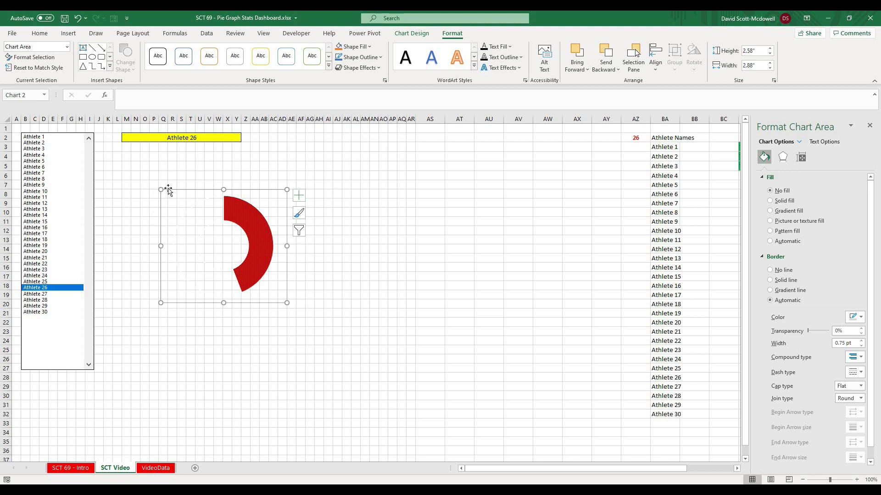
left_click_drag(169, 191, 112, 155)
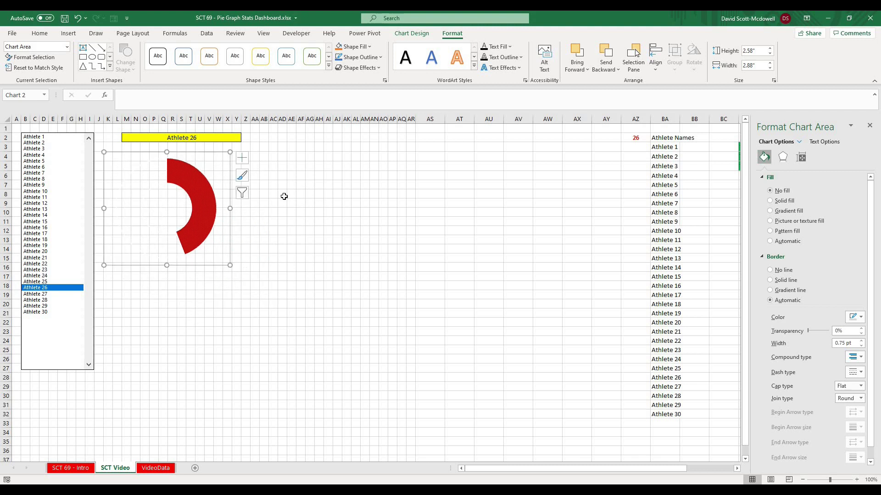
left_click(257, 196)
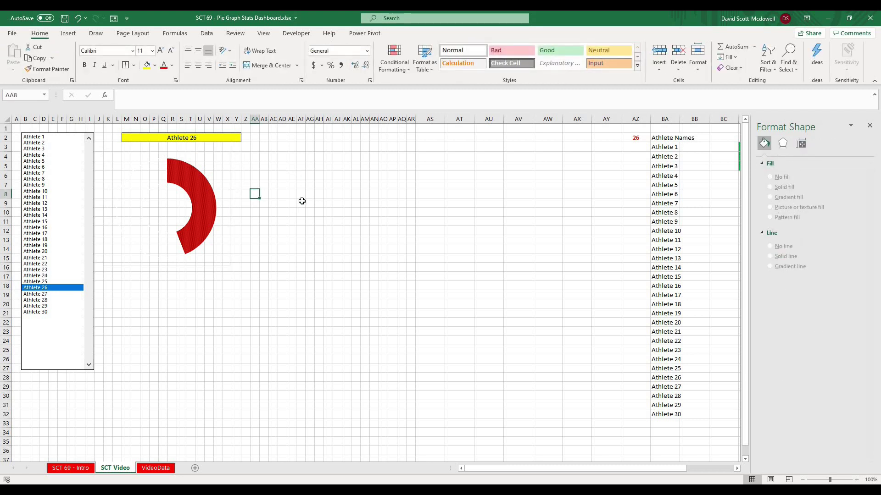
- Merge and center the cell block P8:S11 in the middle of the doughnut chart
key("Left")
key("Left")
key("Left")
key("Left")
key("Left")
key("Left")
key("Left")
key("Left")
key("Left")
key("Left")
key("Left")
key("shift+Right")
key("shift+Right")
key("shift+Right")
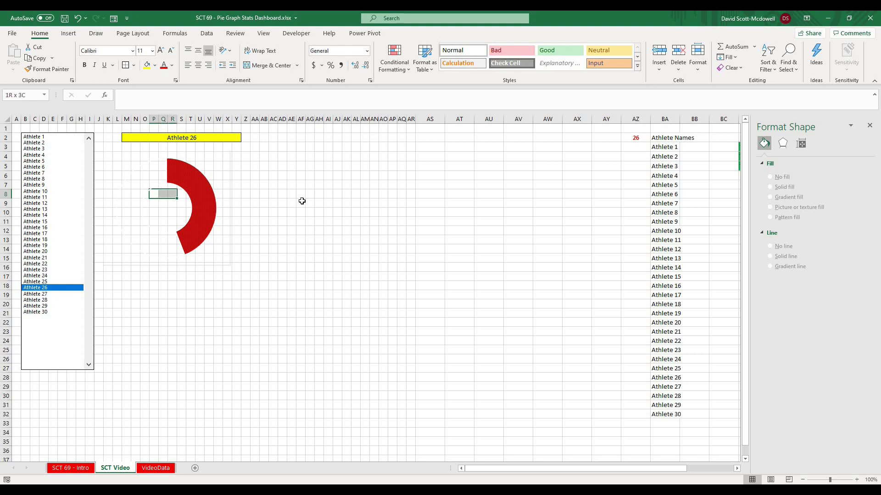
key("shift+Down")
key("shift+Down")
key("shift+Down")
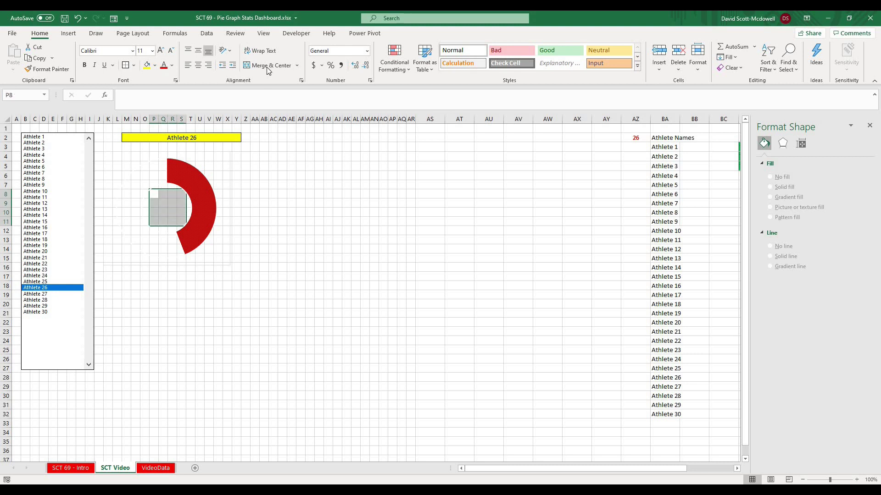
left_click(268, 65)
left_click(274, 191)
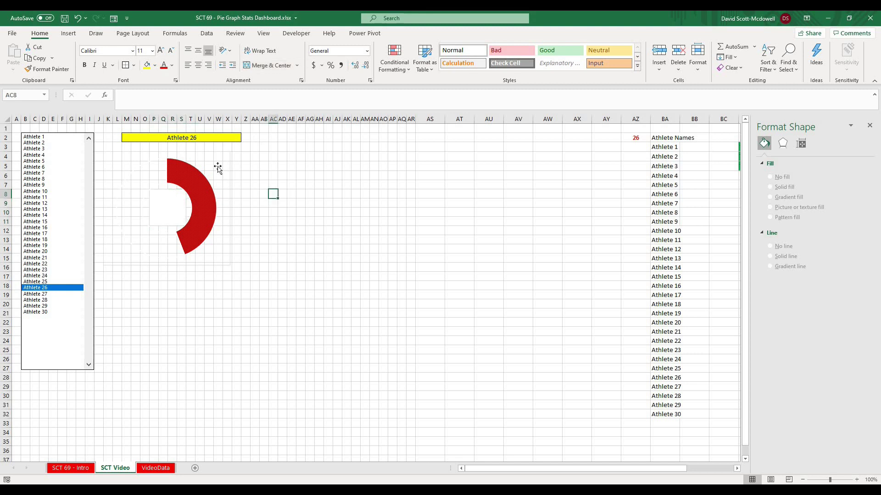
- Move the doughnut chart aside and link the merged cell P8 to the T_BP [1rm] value with =BE3
left_click(224, 155)
left_click_drag(224, 155, 372, 155)
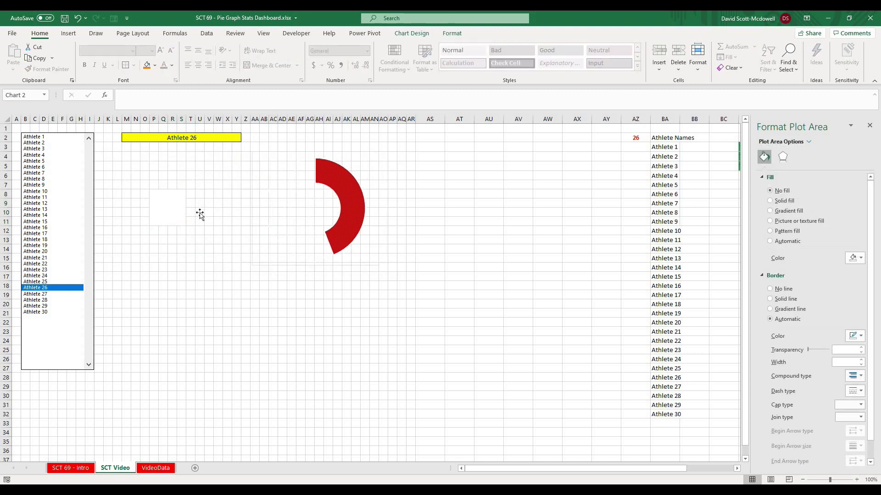
left_click(168, 206)
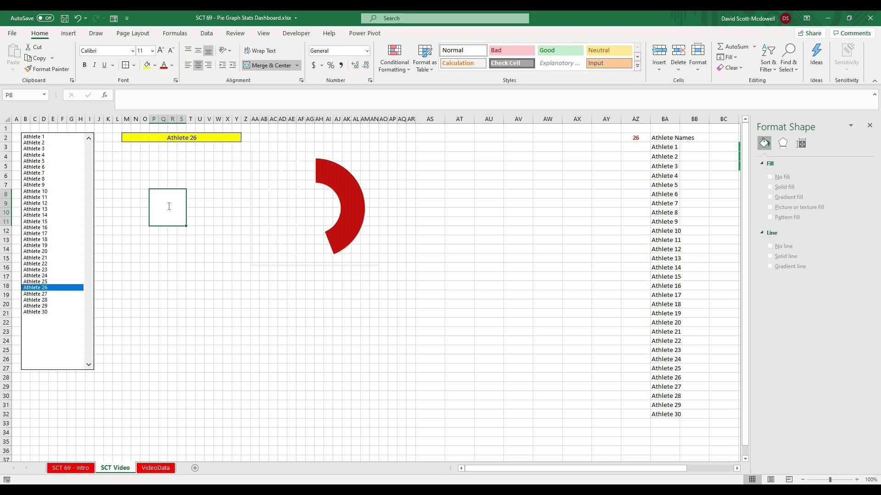
type("=")
left_click_drag(511, 469, 549, 469)
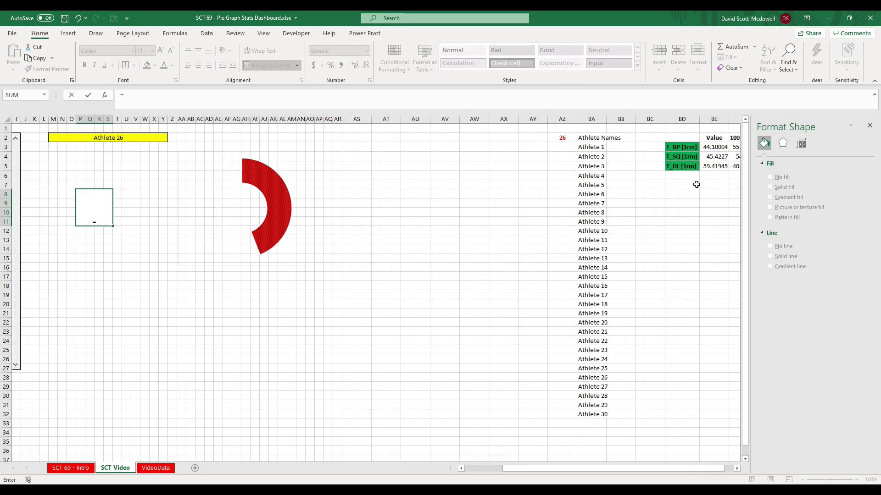
left_click(709, 147)
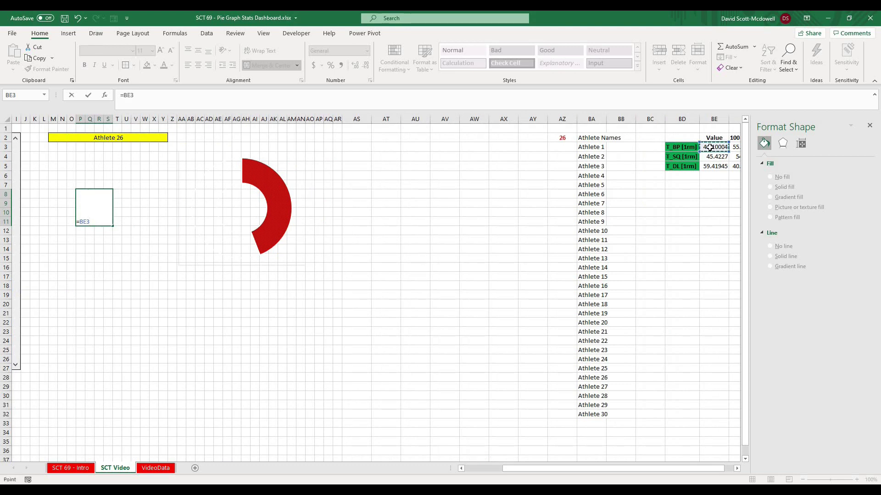
key("Return")
- Middle-align the score in merged cell P8 and format it in red Arial Black
left_click(89, 203)
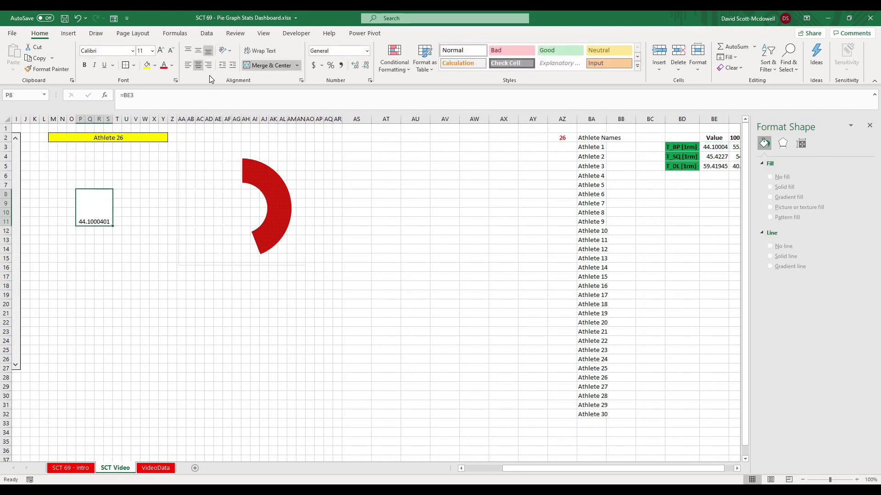
left_click(198, 50)
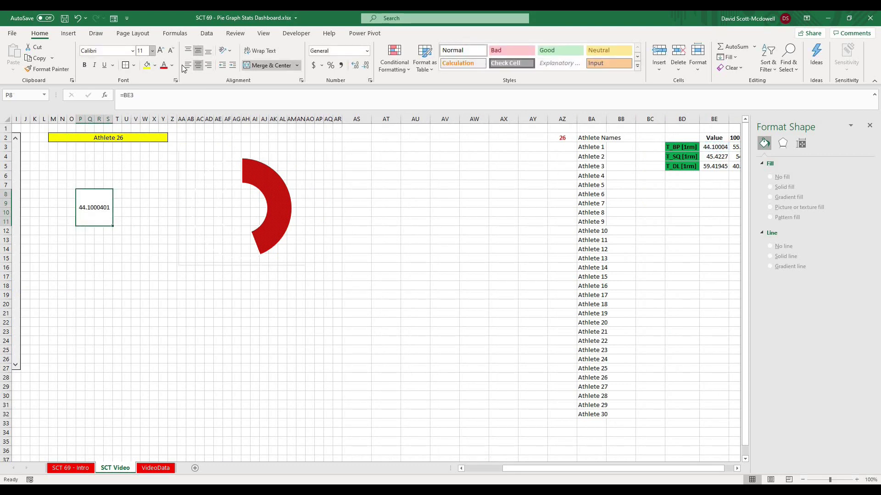
left_click(133, 51)
left_click(117, 269)
left_click(172, 66)
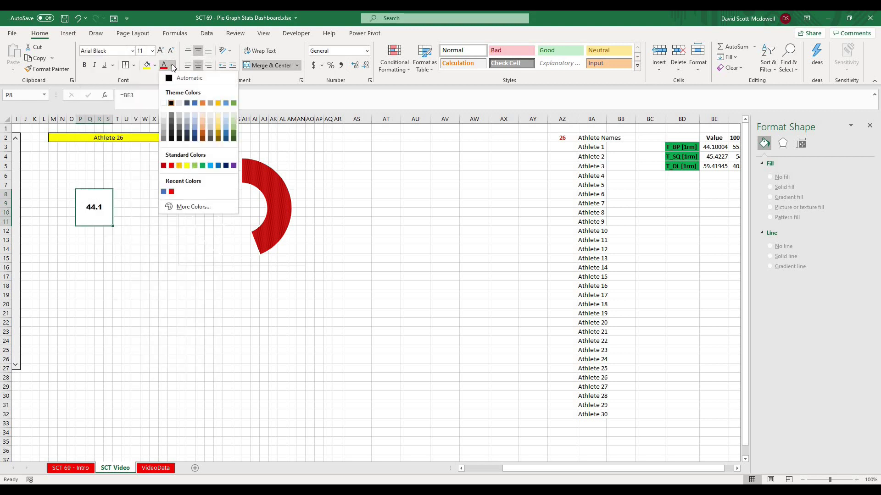
left_click(171, 192)
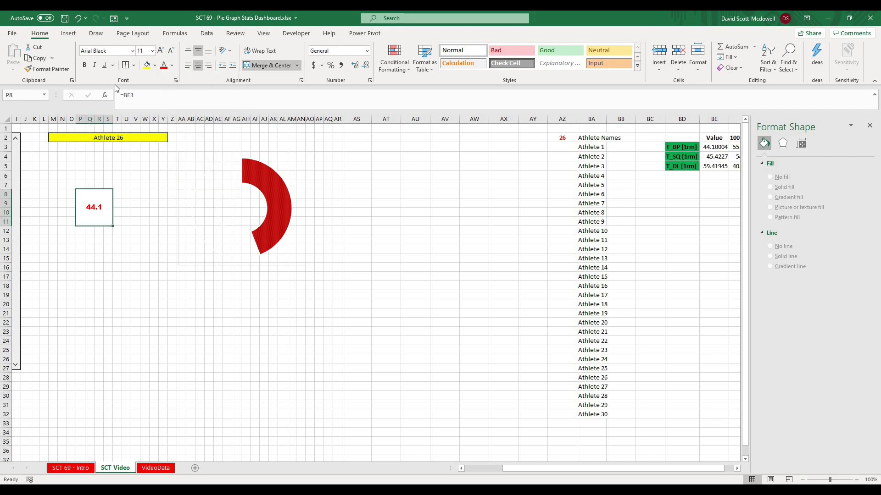
- Show the score in P8 with no decimals and enlarge its font to size 28
left_click(356, 65)
left_click(365, 65)
left_click(365, 65)
left_click(160, 51)
left_click(161, 50)
left_click(160, 51)
left_click(161, 51)
left_click(160, 51)
- Move the doughnut chart back around the score and adjust its edges so the number sits centred in the hole
left_click(206, 154)
left_click_drag(206, 153, 67, 155)
left_click_drag(95, 265, 95, 262)
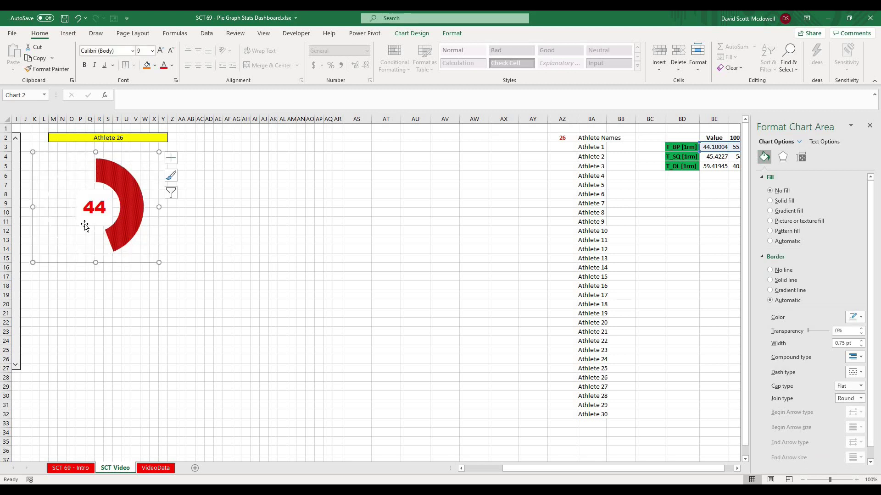
left_click_drag(29, 207, 27, 207)
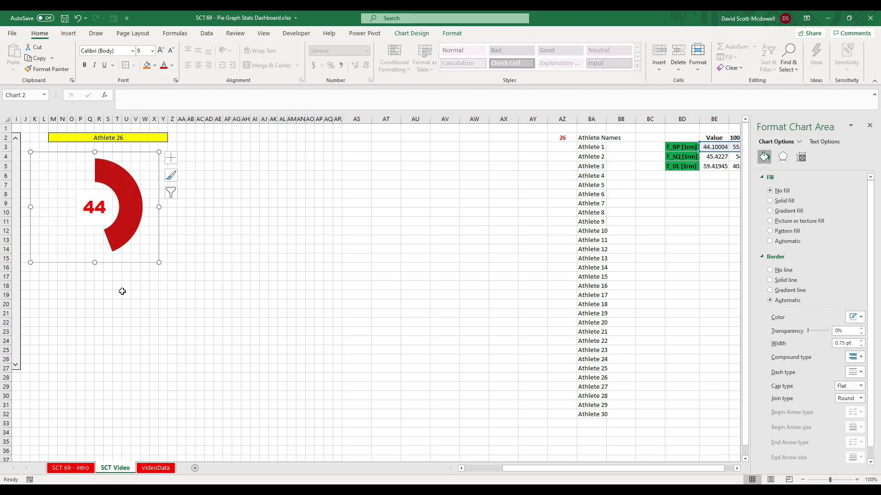
left_click(187, 324)
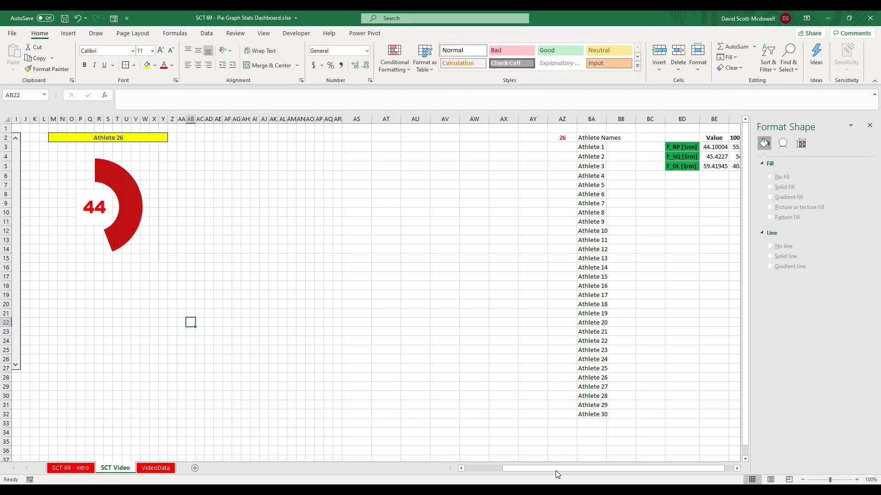
- Test the chart and score by selecting various athletes in the list, such as Athletes 9, 12, 25, 1, 16 and 7
left_click_drag(555, 470, 517, 470)
left_click(34, 185)
left_click(34, 203)
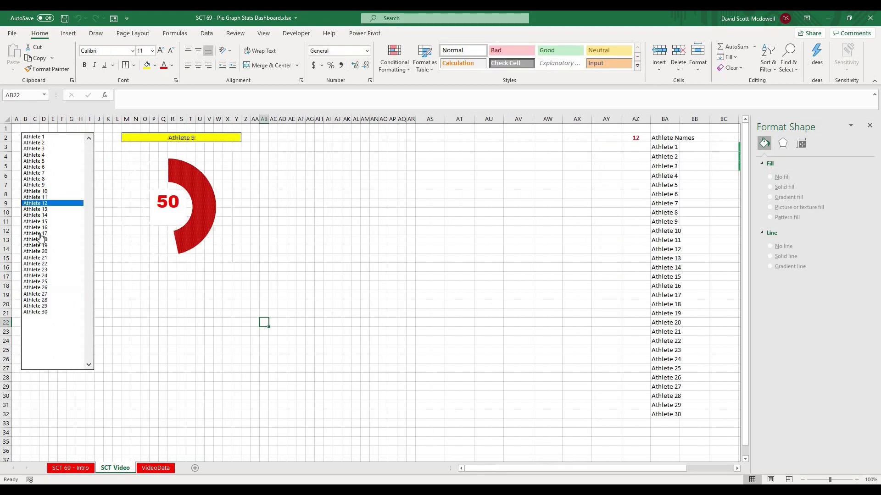
left_click(40, 234)
left_click(36, 257)
left_click(37, 281)
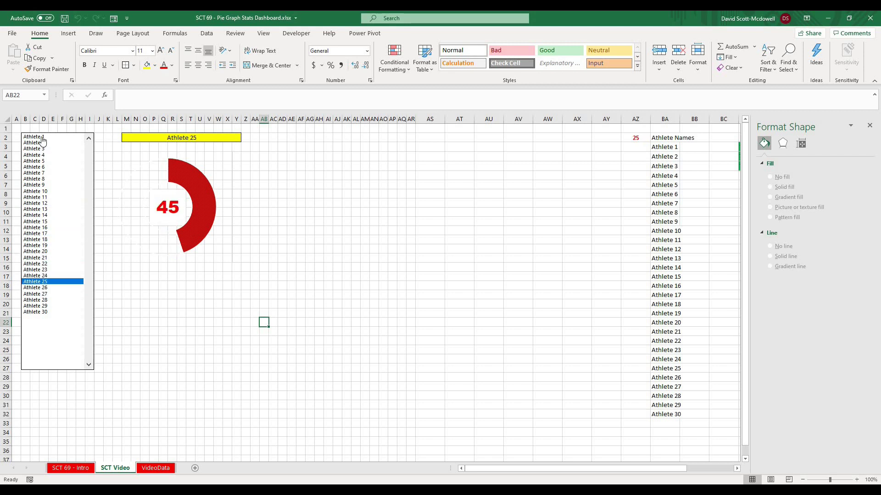
left_click(41, 137)
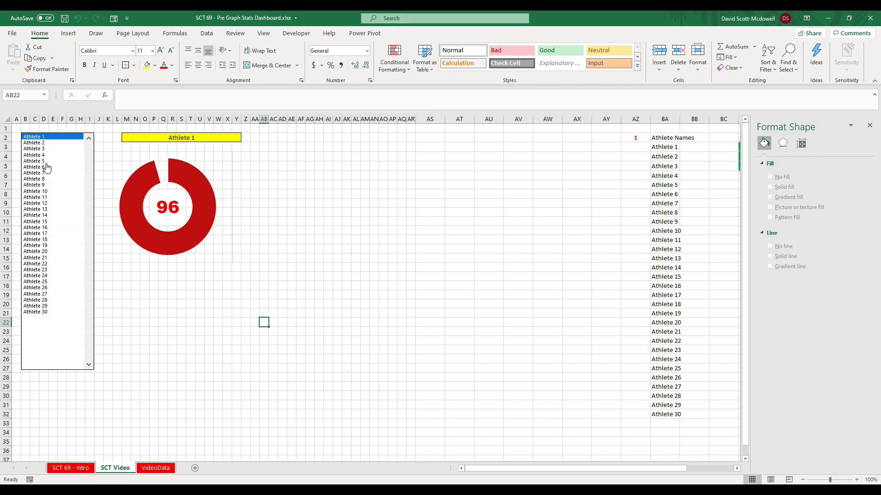
left_click(34, 179)
left_click(34, 215)
left_click(35, 228)
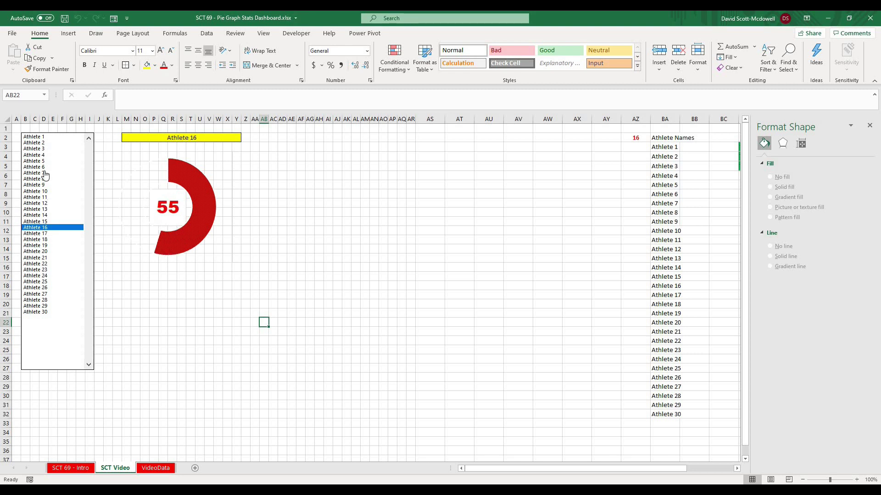
left_click(45, 174)
left_click(336, 257)
left_click(300, 229)
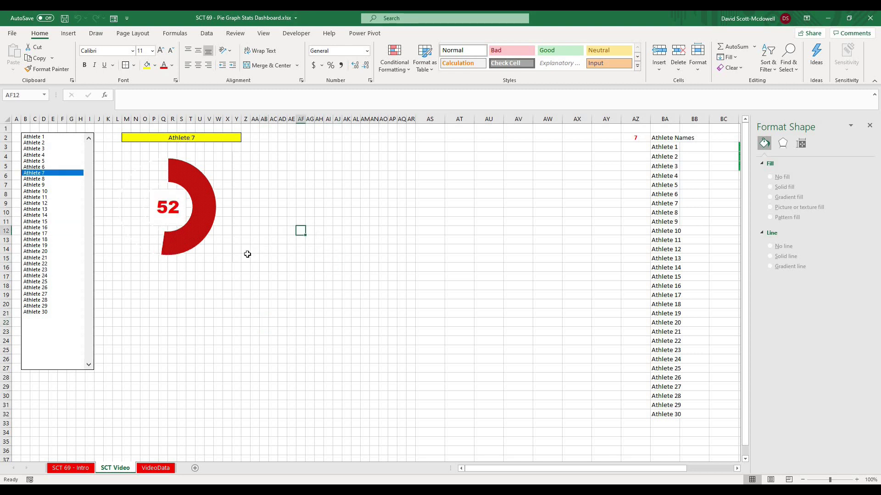
- Copy the formatted score cell P8 and paste it at AC8 for the second chart
left_click(244, 257)
left_click(237, 258)
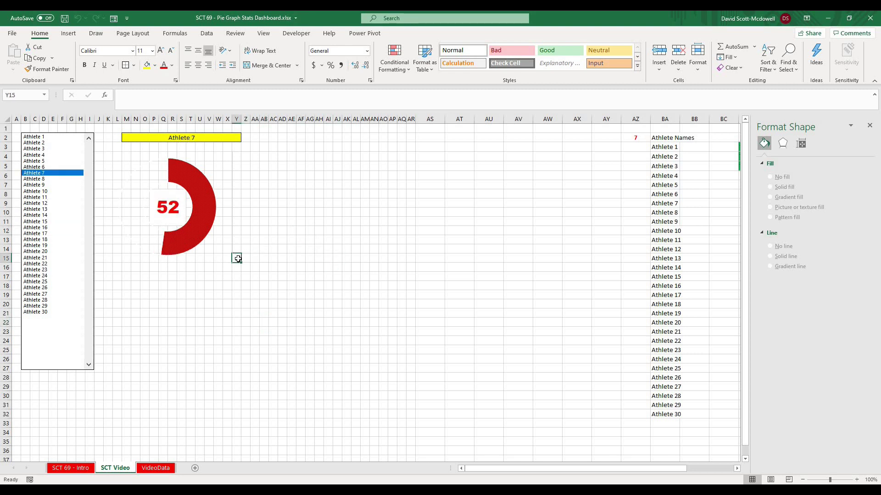
mouse_move(238, 259)
left_mouse_down()
mouse_move(219, 259)
mouse_move(238, 259)
left_mouse_up()
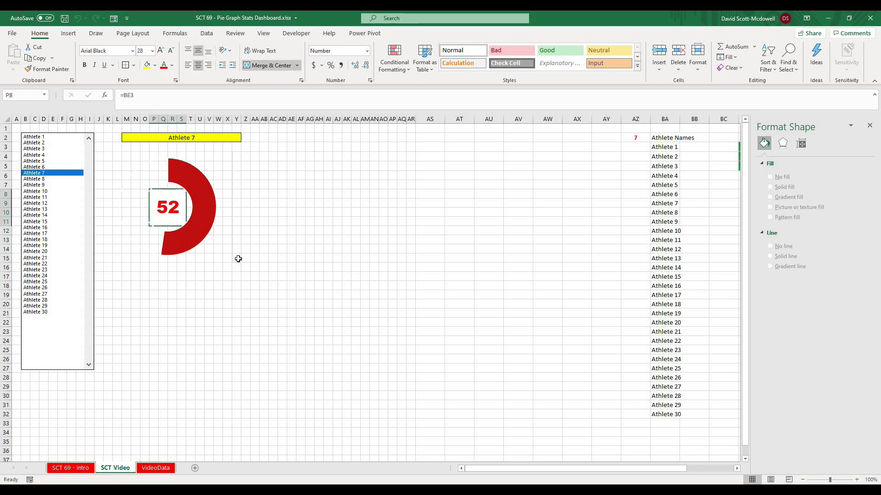
key("ctrl+c")
key("Right")
key("Right")
key("Right")
key("Right")
key("Right")
key("Right")
key("Right")
key("Right")
key("Down")
key("Down")
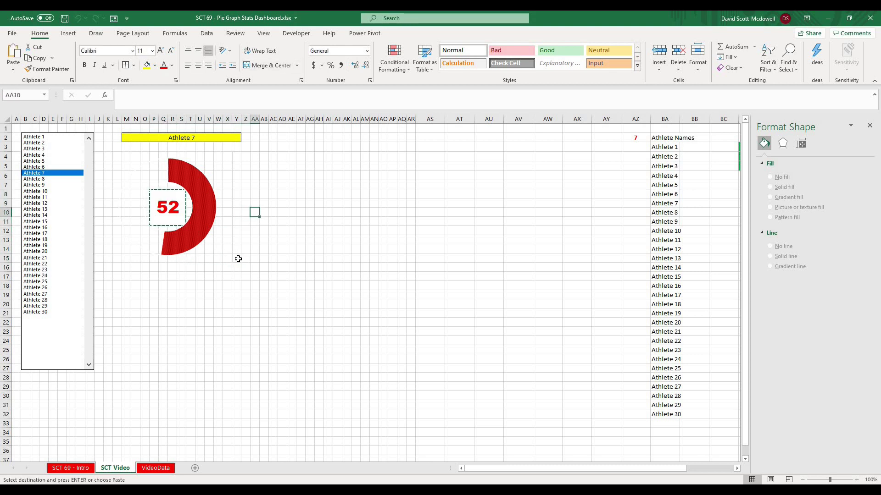
key("Right")
key("Right")
key("Up")
key("Up")
key("ctrl+v")
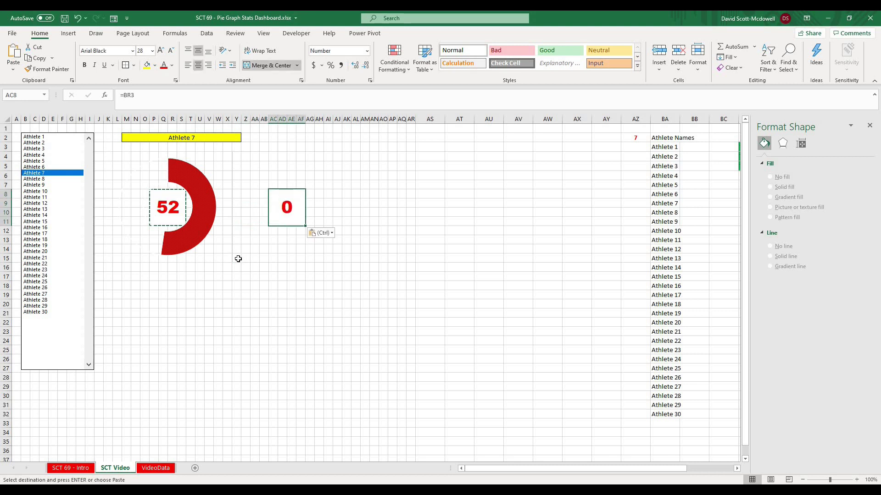
- Change the copied score's formula in AC8 to reference the T_SQ [1rm] value in BE4
double_click(145, 101)
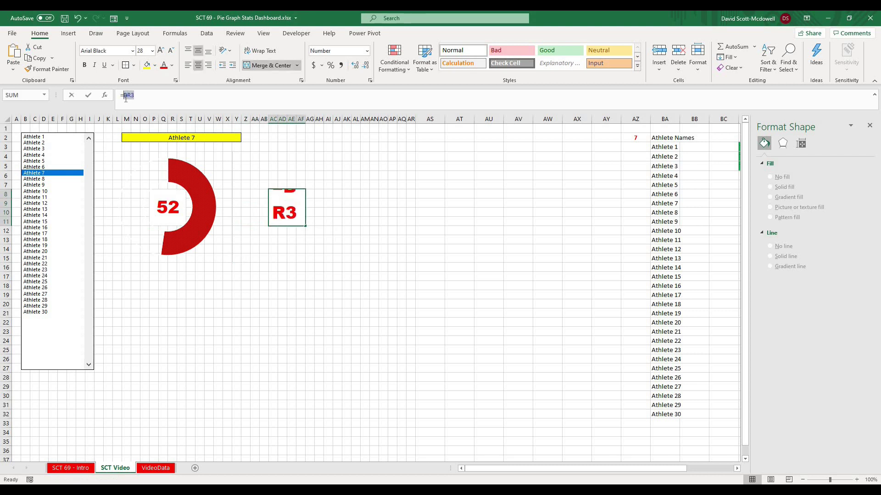
left_click_drag(495, 467, 534, 467)
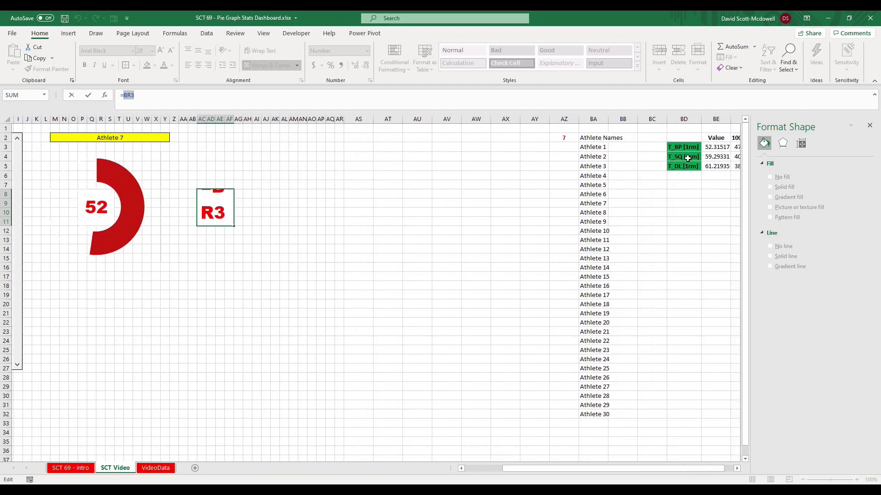
left_click(707, 156)
key("Return")
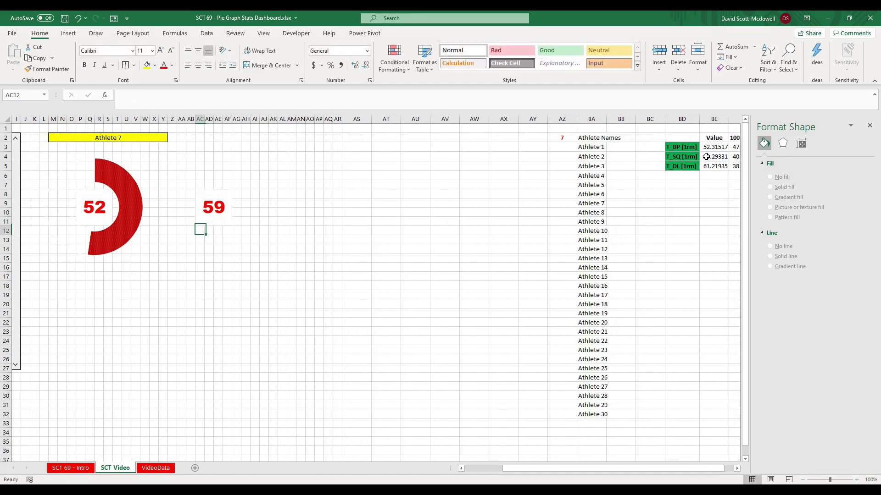
- Duplicate the doughnut chart into the empty area below the second score, starting around row 16
left_click(354, 297)
left_click_drag(532, 467, 488, 468)
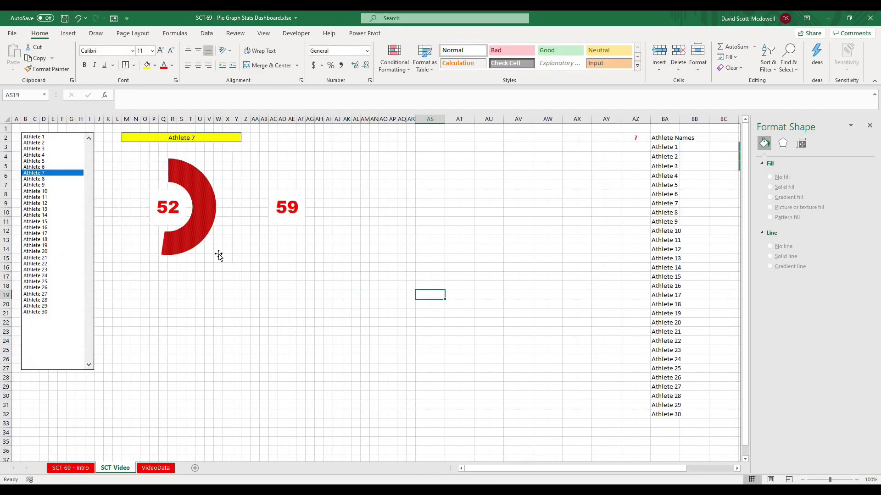
left_click(219, 257)
key("ctrl+c")
left_click(344, 264)
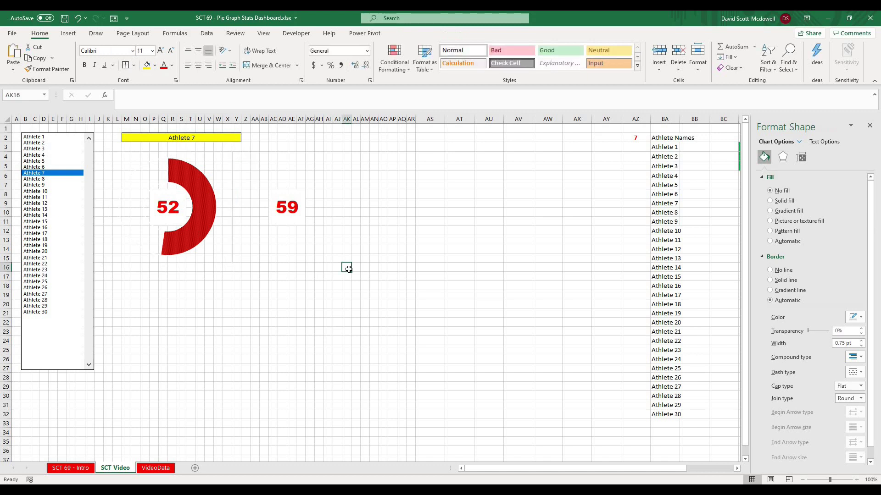
key("ctrl+v")
- Change the duplicated doughnut chart's series values to the T_SQ [1rm] range BE4:BF4
left_click(452, 310)
left_click(456, 277)
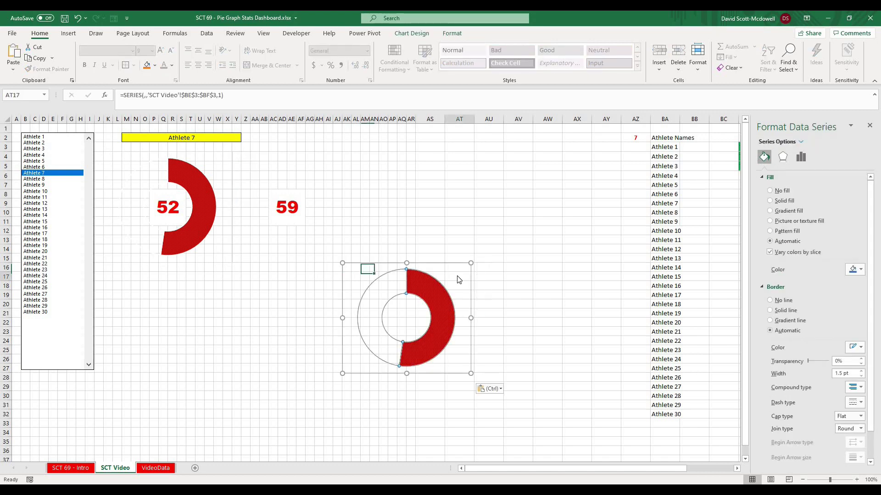
right_click(457, 277)
key("Escape")
left_click(444, 312)
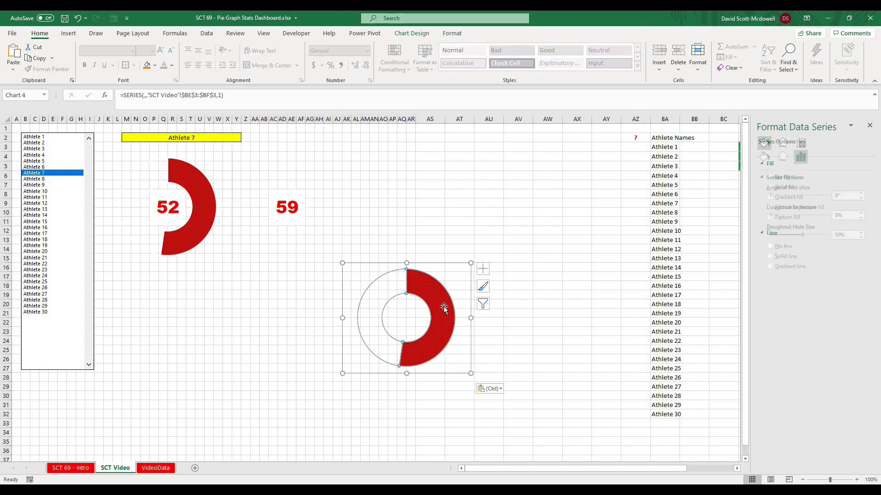
right_click(444, 306)
left_click(456, 353)
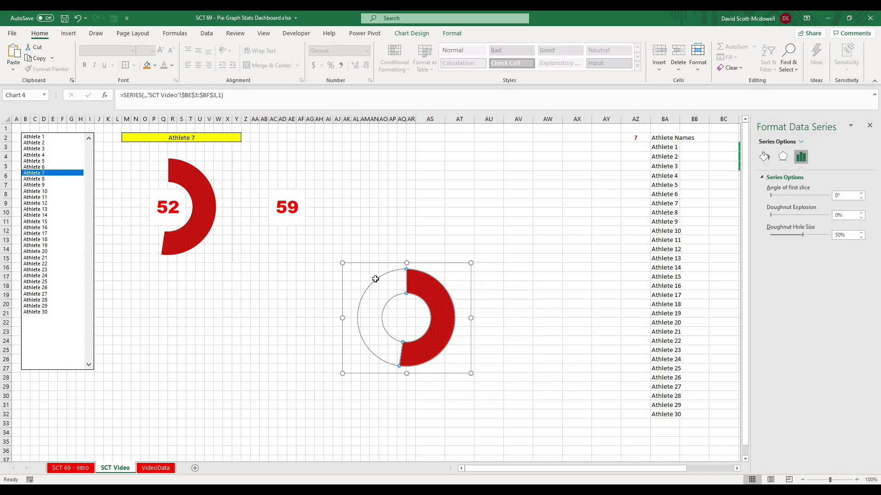
left_click(429, 192)
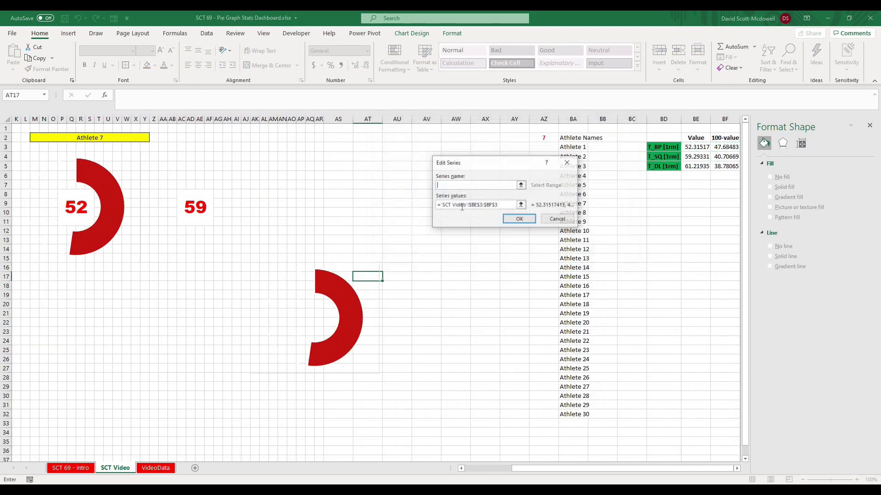
left_click(524, 205)
left_click_drag(694, 157, 727, 156)
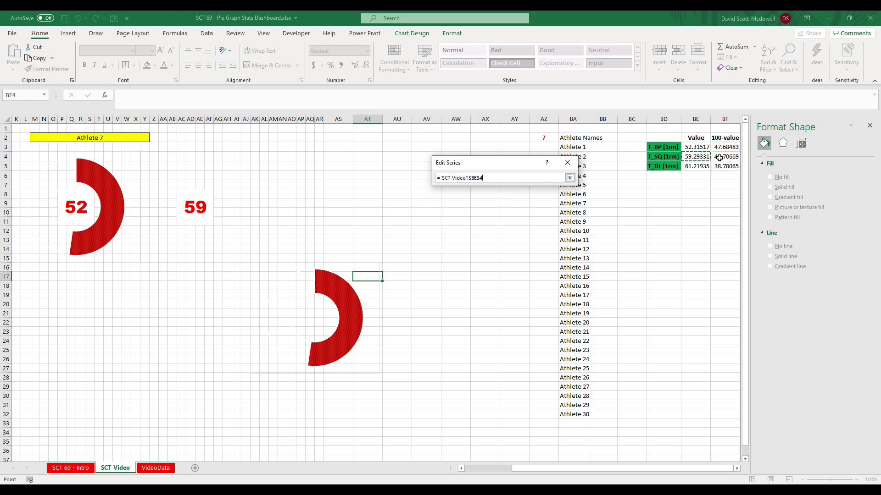
left_click(570, 177)
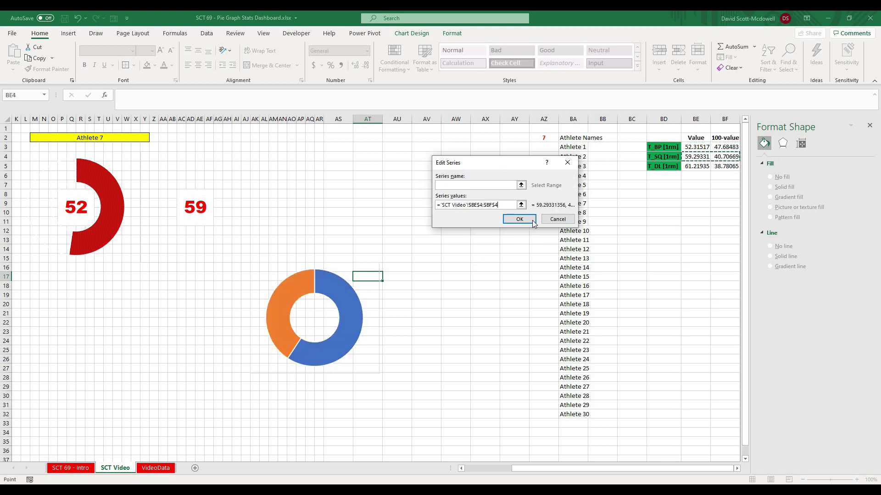
left_click(520, 222)
left_click(579, 257)
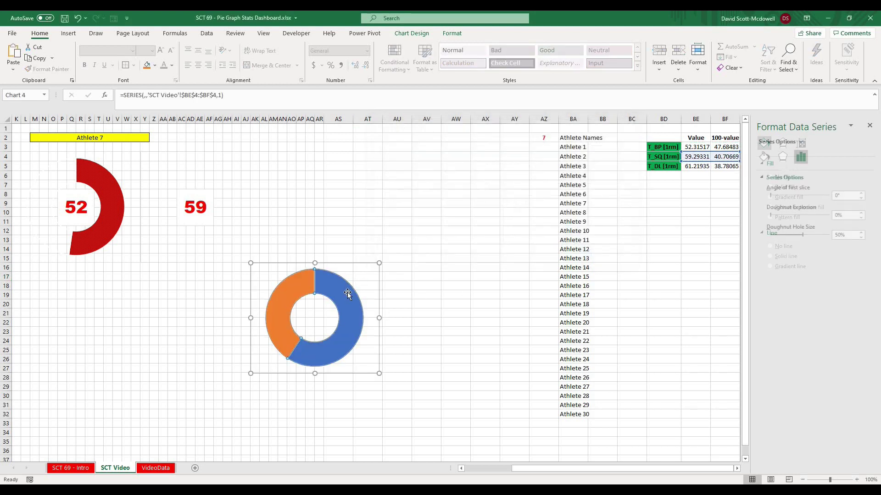
- Set the orange remainder slice of the T_SQ [1rm] doughnut chart to no fill
left_click(309, 337)
key("Escape")
left_click(279, 297)
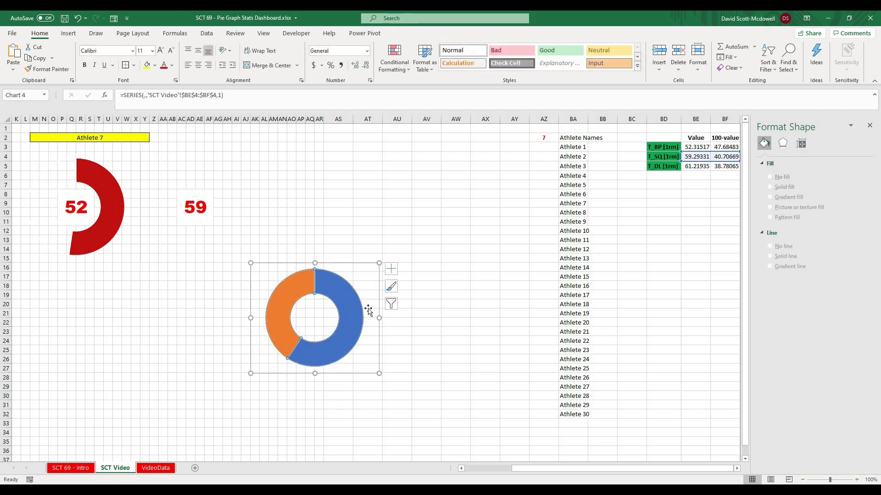
key("Escape")
left_click(284, 299)
left_click(284, 299)
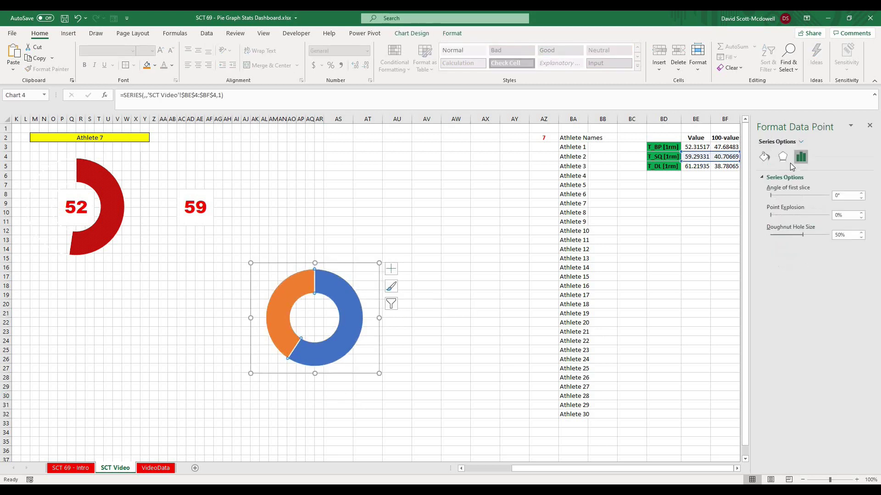
left_click(770, 190)
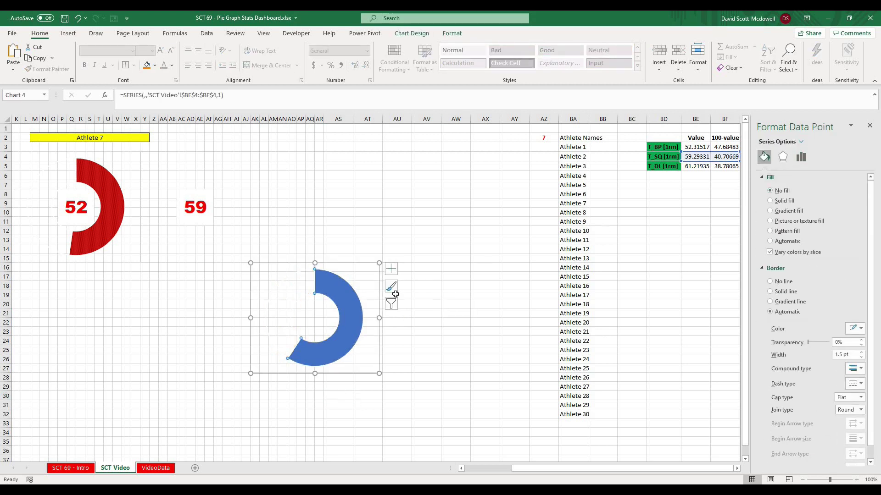
- Give the chart's value slice a dense dotted pattern fill with a blue foreground and a dark background colour
left_click(346, 315)
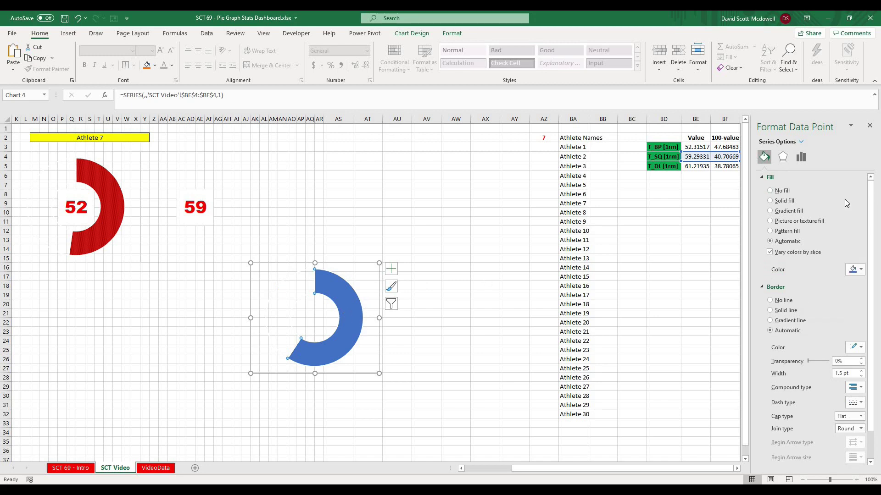
left_click(770, 211)
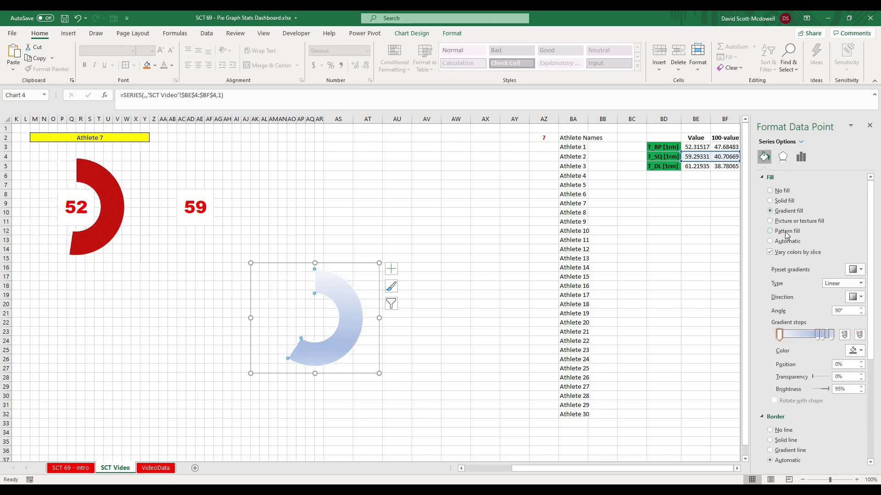
left_click(787, 232)
left_click(809, 296)
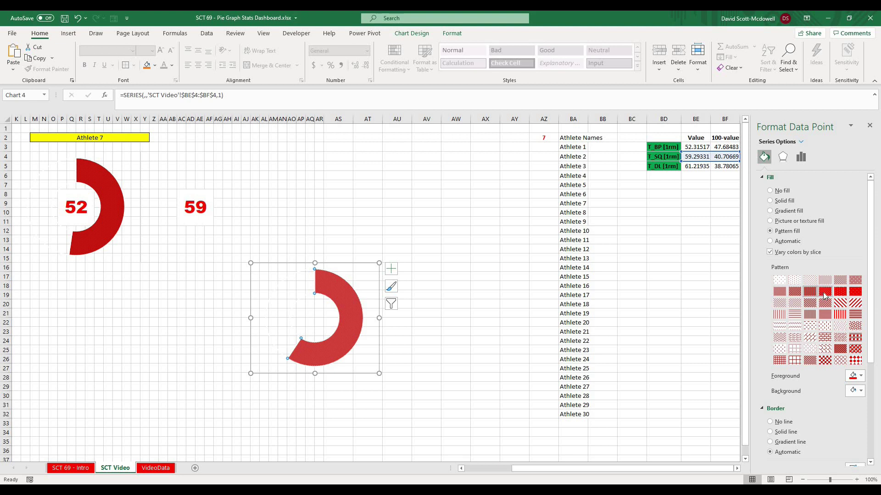
left_click(853, 376)
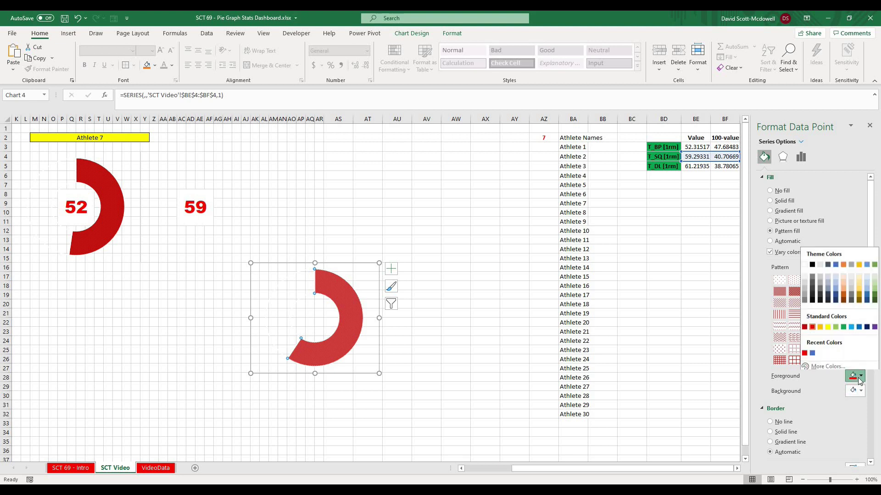
left_click(858, 326)
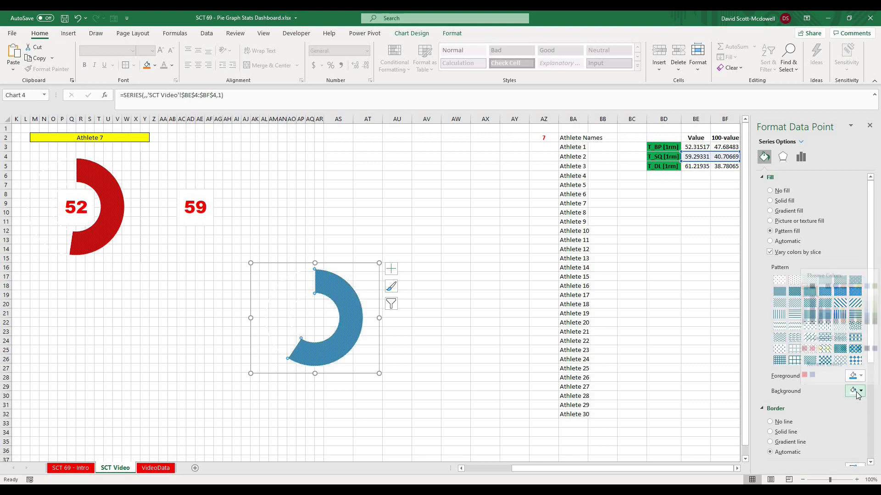
left_click(855, 391)
left_click(629, 310)
left_click(415, 326)
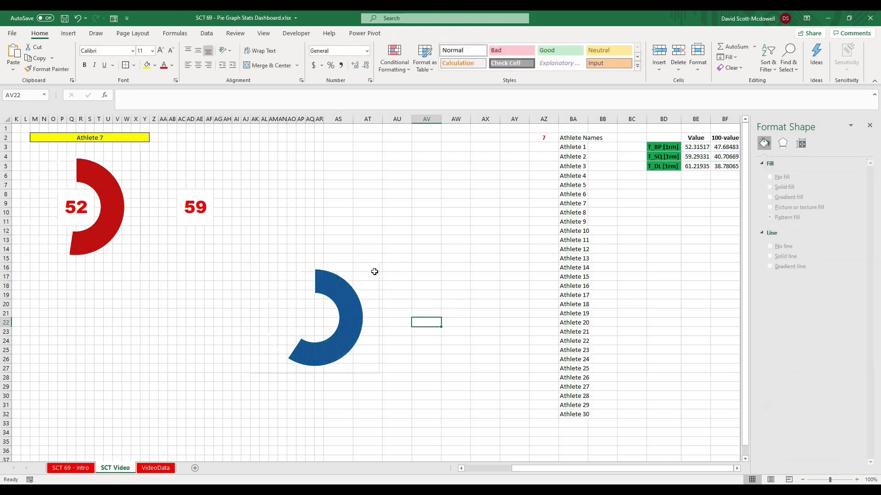
- Move the blue doughnut chart up so that it is centred around the second score in AC8
left_click(368, 273)
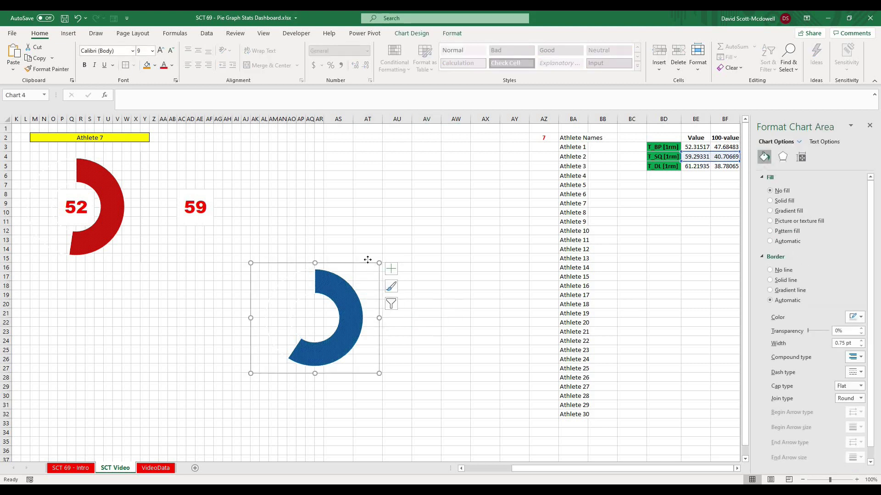
left_click_drag(368, 260, 259, 168)
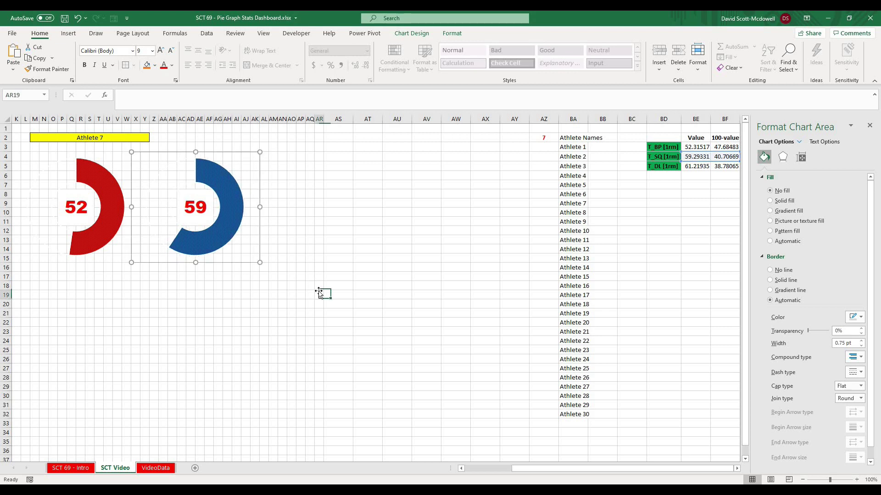
left_click(321, 292)
- Narrow columns AS to AY to match the small grid columns beside them
left_click_drag(338, 119, 510, 120)
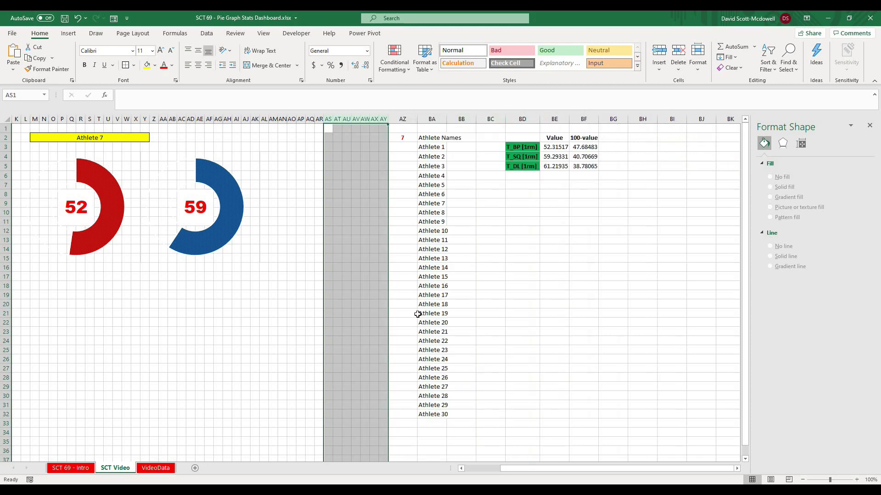
left_click(399, 321)
left_click_drag(554, 472, 426, 472)
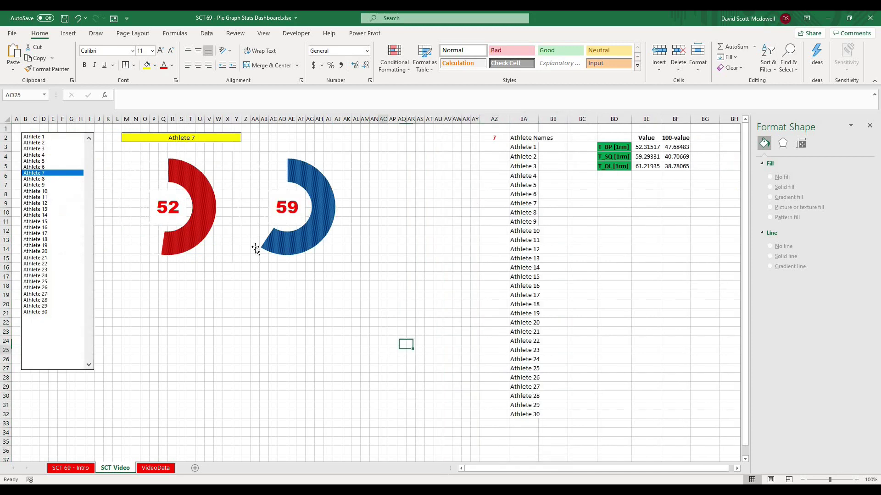
- Copy the formatted score cell AC8 and paste it at AO8 for the third chart
left_click(389, 248)
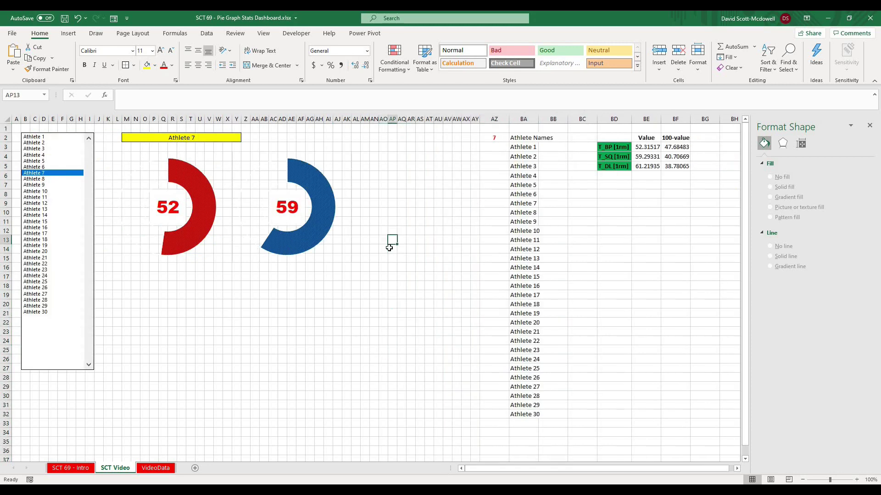
key("Left")
key("Left")
key("Left")
key("Left")
key("Left")
key("Left")
key("Left")
key("Left")
key("Left")
key("Left")
key("Left")
key("Up")
key("Up")
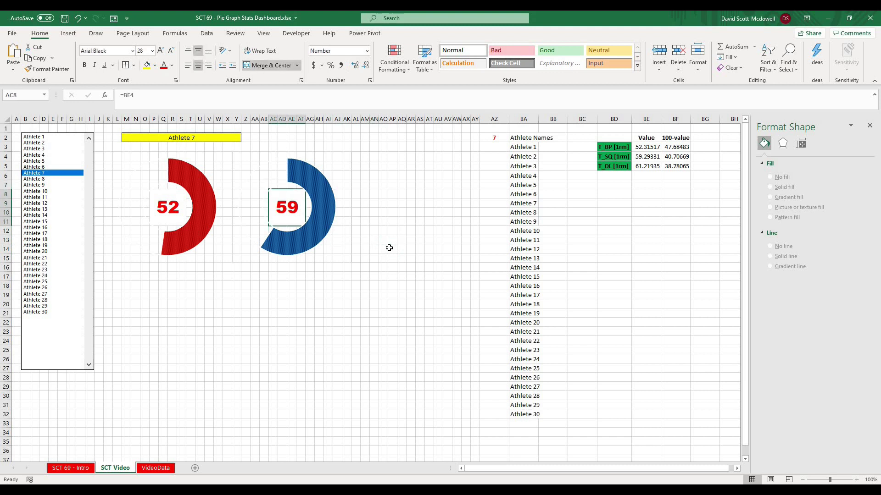
key("ctrl+c")
key("Right")
key("Right")
key("Right")
key("Right")
key("Right")
key("Right")
key("Right")
key("Right")
key("Right")
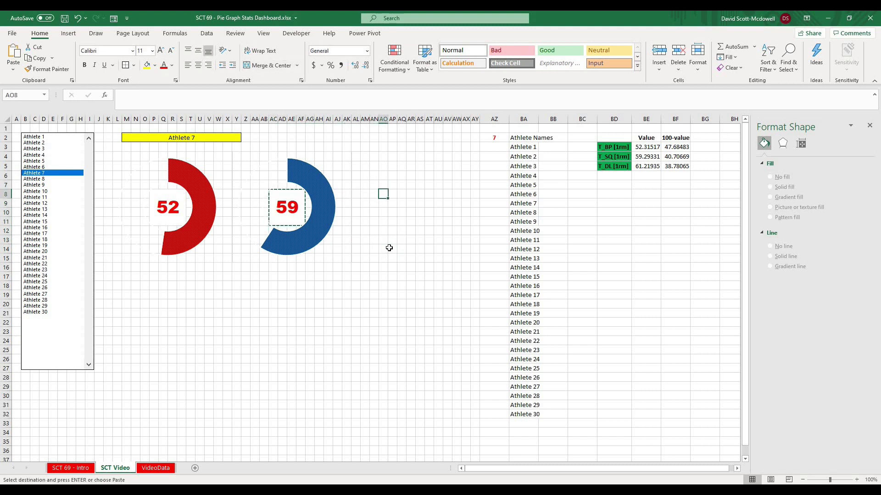
key("ctrl+v")
- Duplicate the blue doughnut chart into the empty area below the scores, starting around row 22
left_click(302, 244)
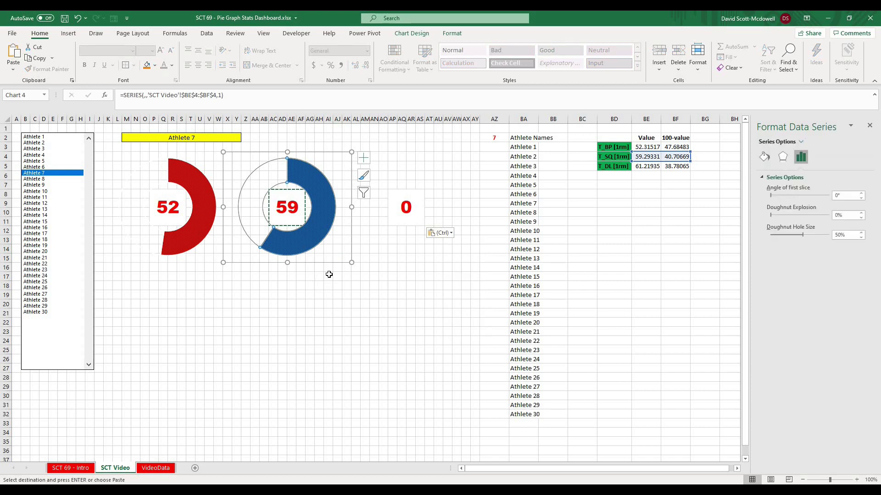
key("ctrl+c")
left_click(338, 321)
key("ctrl+v")
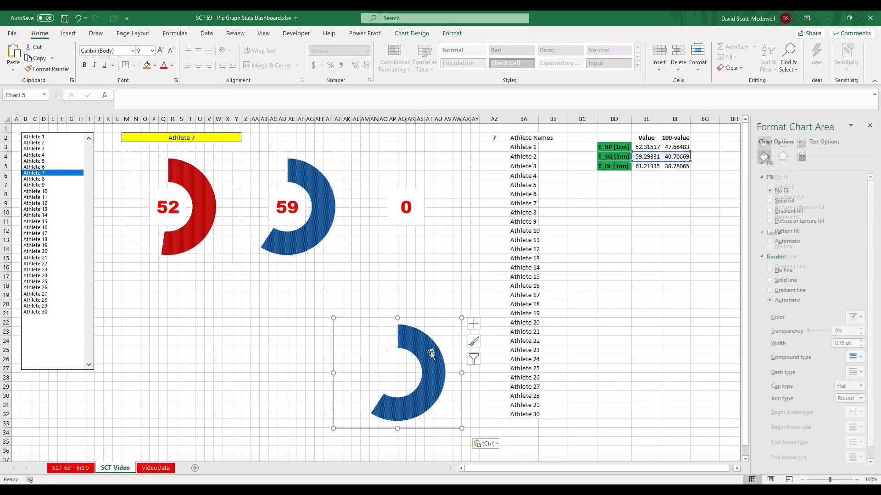
- Change the new chart's series values to the T_DL [1rm] range BE5:BF5
left_click(431, 353)
right_click(447, 341)
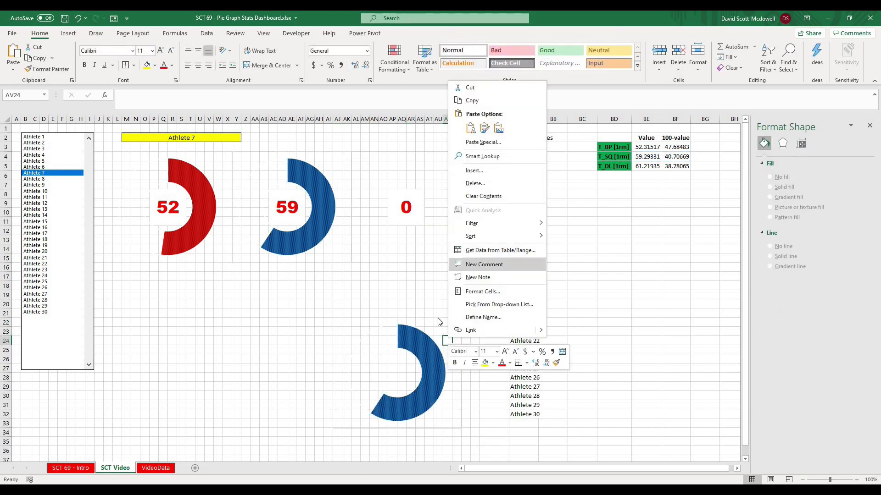
key("Escape")
left_click(426, 354)
right_click(421, 355)
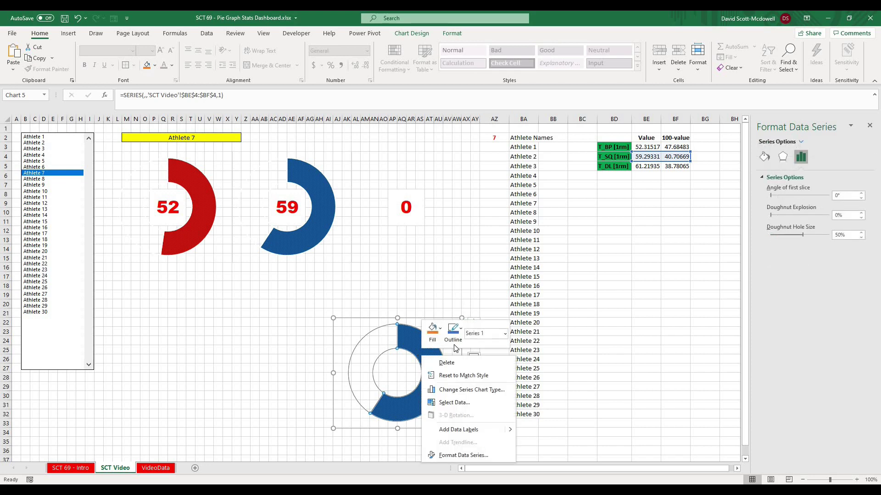
left_click(464, 403)
left_click(425, 191)
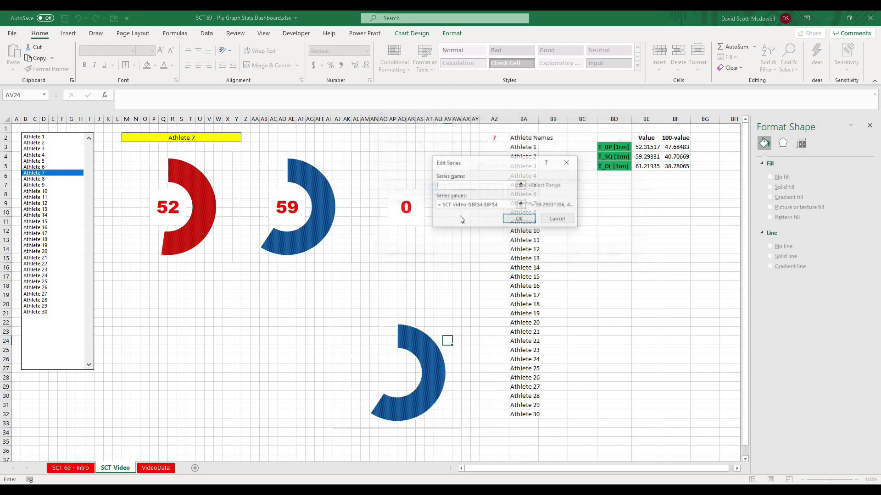
left_click(521, 204)
left_click_drag(645, 166, 677, 166)
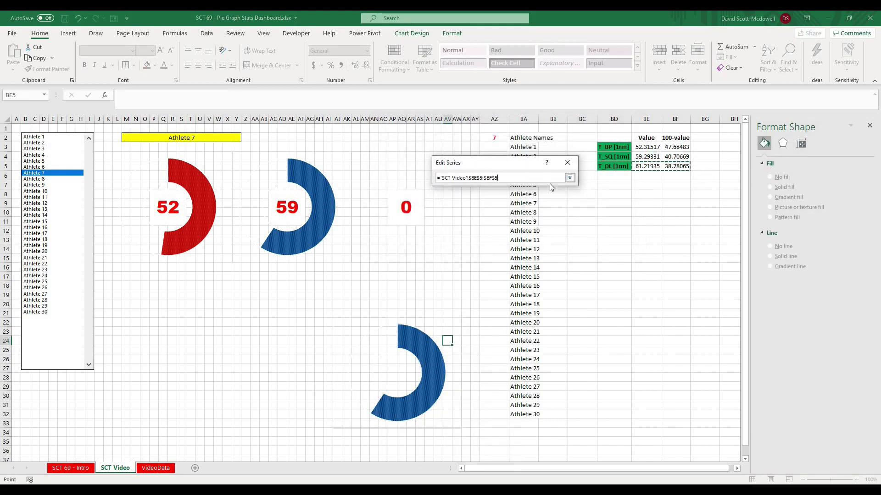
left_click(570, 178)
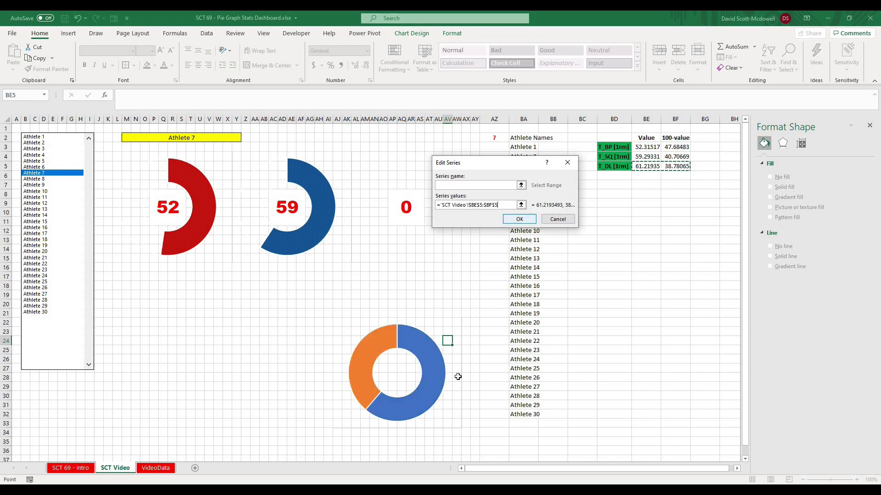
left_click(519, 220)
left_click(568, 255)
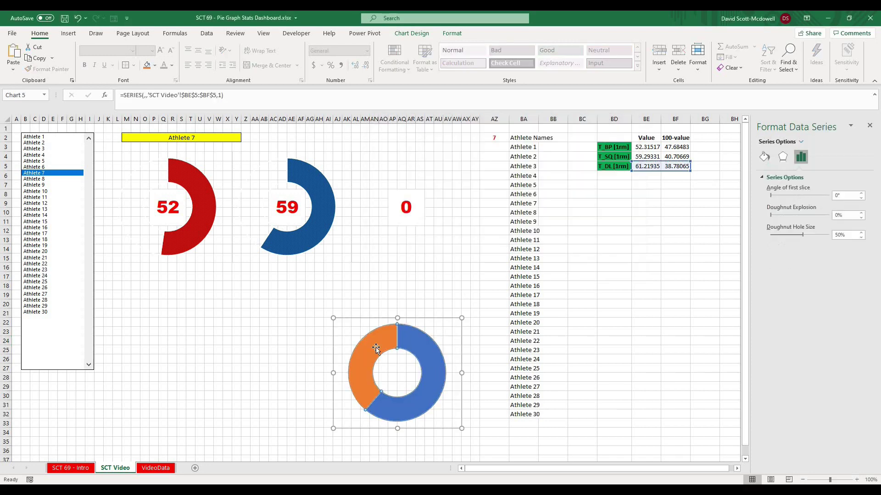
- Remove the fill from the third doughnut's 100-value slice and give its value slice a green pattern fill on a black background
left_click(764, 157)
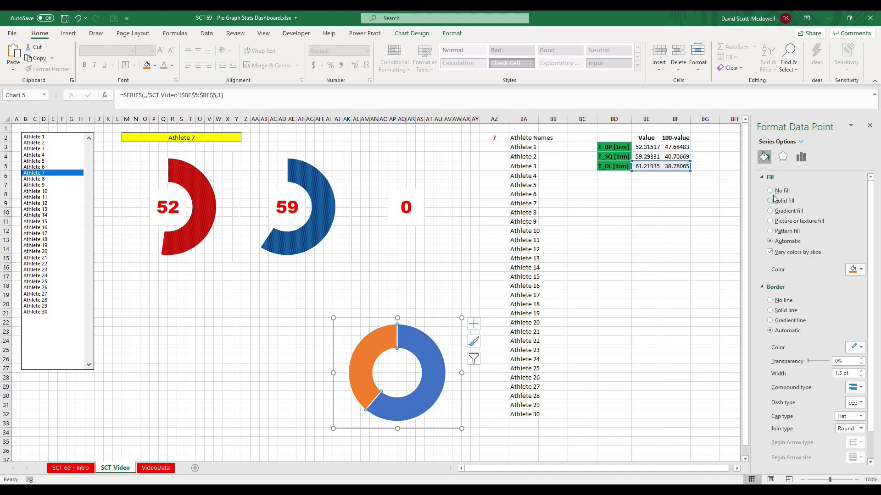
left_click(771, 191)
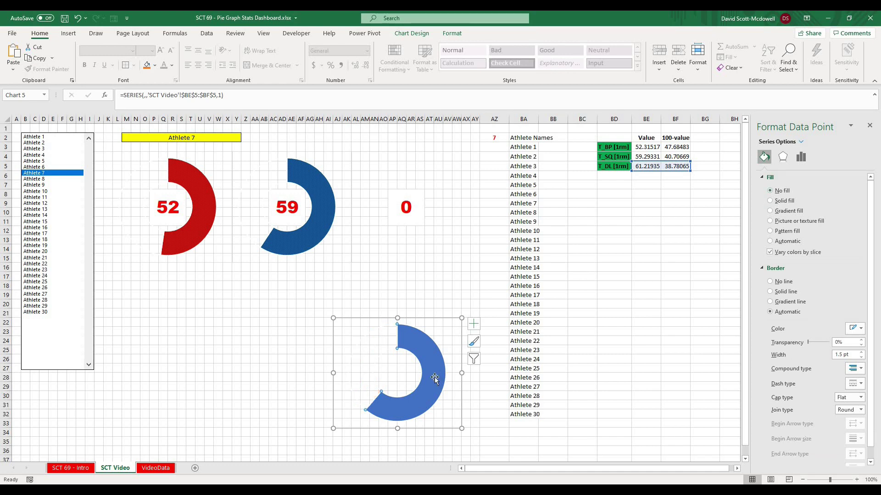
left_click(783, 211)
left_click(785, 221)
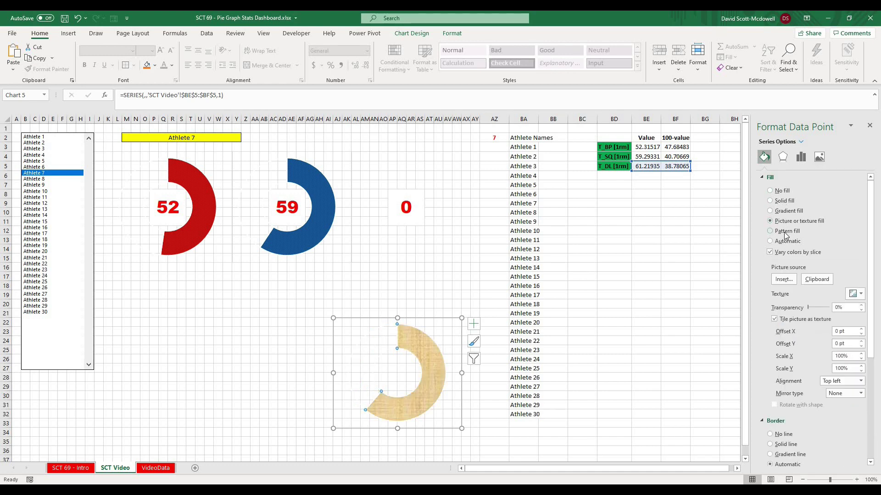
left_click(785, 231)
left_click(811, 292)
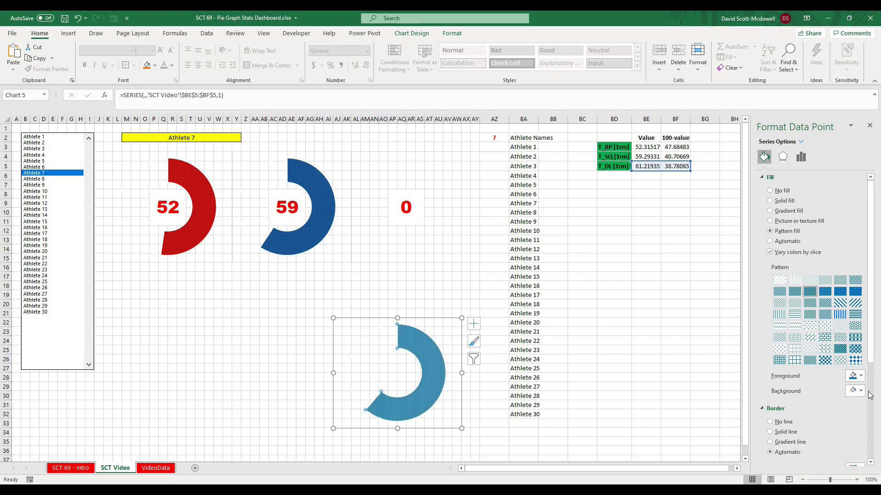
left_click(860, 376)
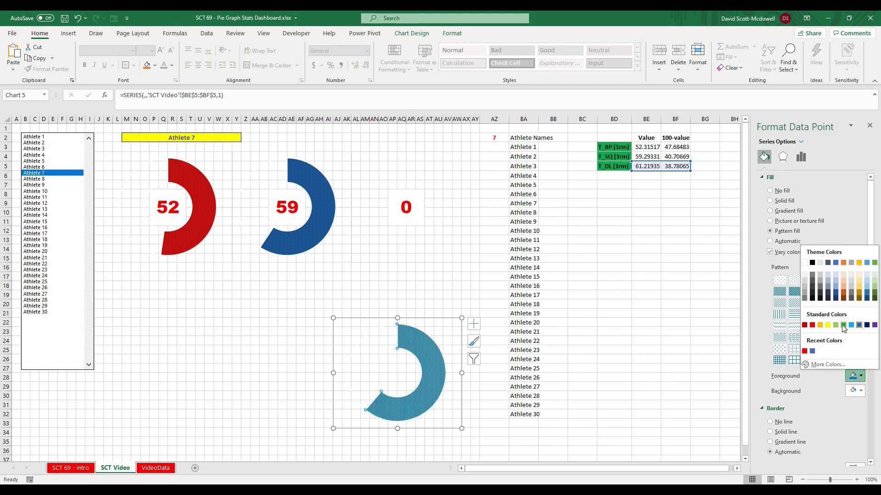
left_click(844, 325)
left_click(856, 392)
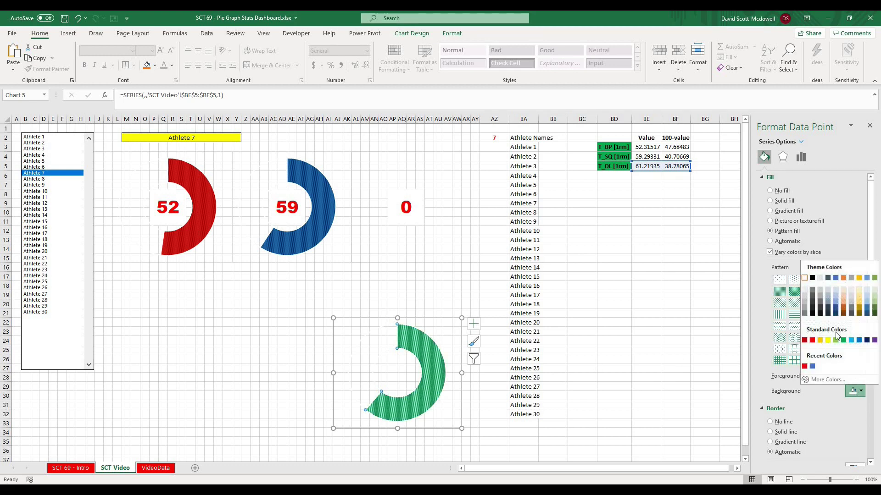
left_click(813, 278)
left_click(448, 311)
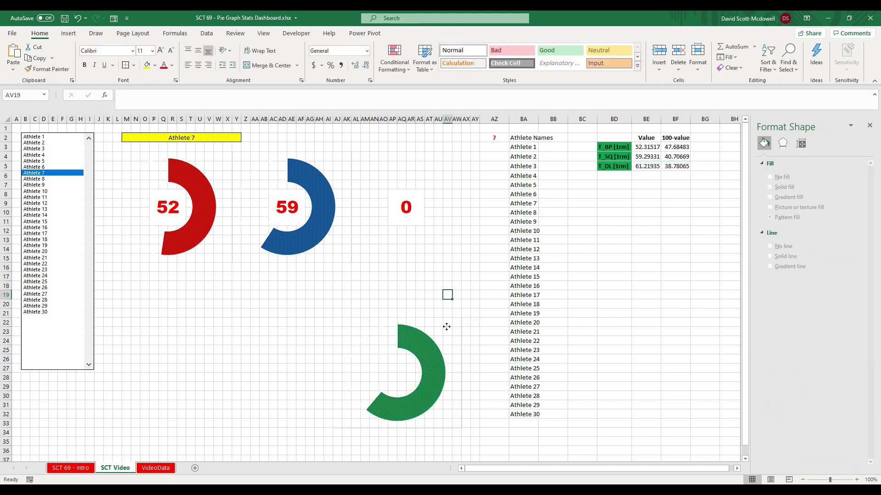
- Link the third score cell AP8 to the T_DL [1rm] value in BE5
left_click(459, 319)
left_click(407, 220)
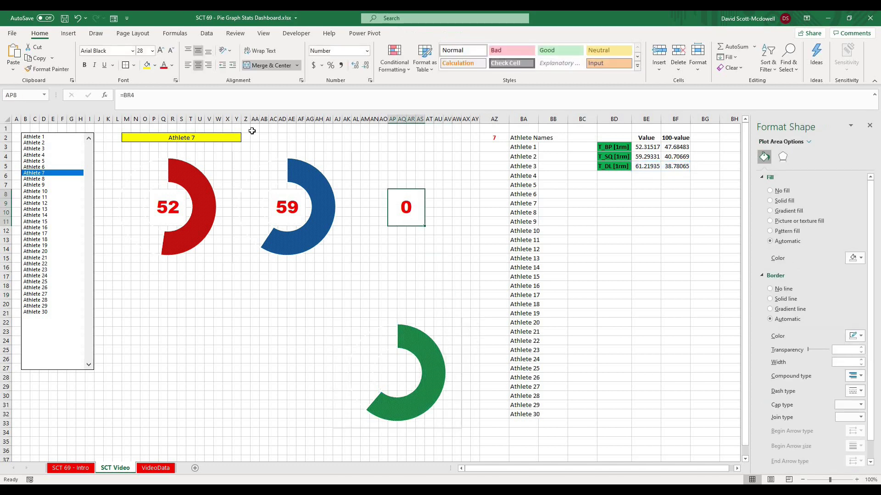
left_click(129, 95)
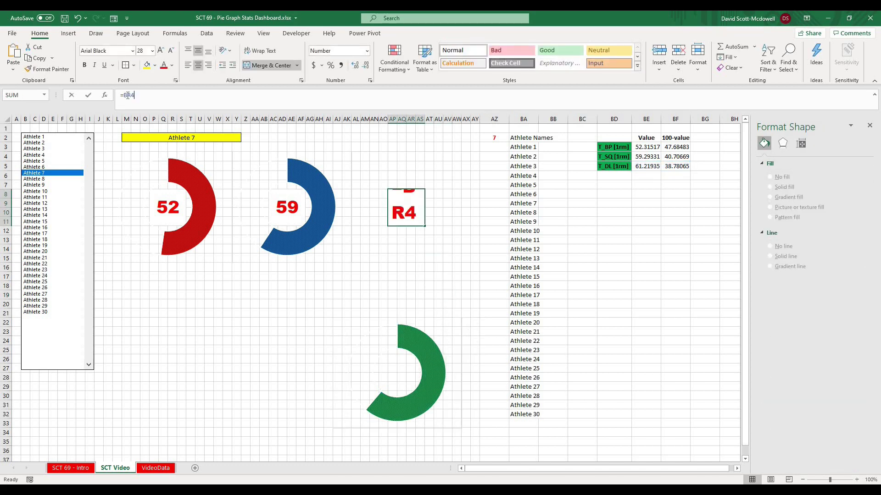
left_click(649, 166)
key("Return")
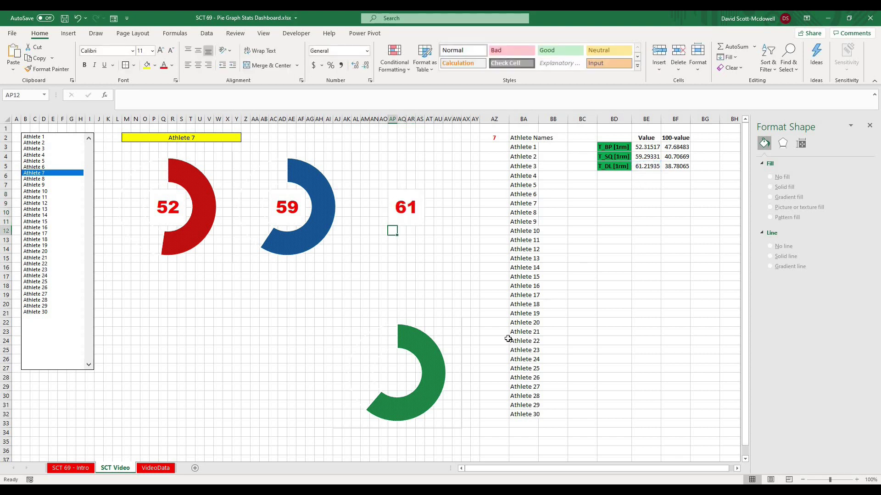
- Move the green doughnut chart up so that it is centred around the third score number, level with the other two charts
left_click(440, 342)
left_click_drag(436, 308, 445, 152)
key("Escape")
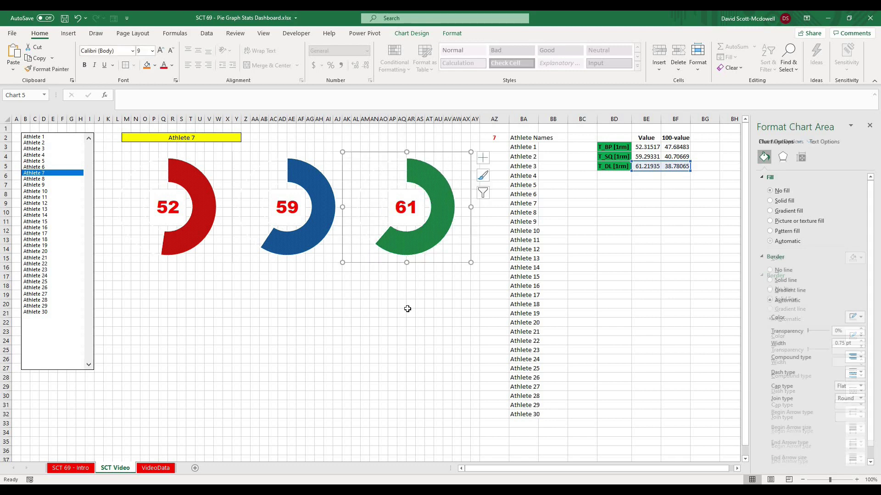
key("Escape")
- Test the three doughnut charts by going through several athletes in the list, ending on Athlete 22
left_click_drag(23, 184, 38, 264)
left_click(255, 368)
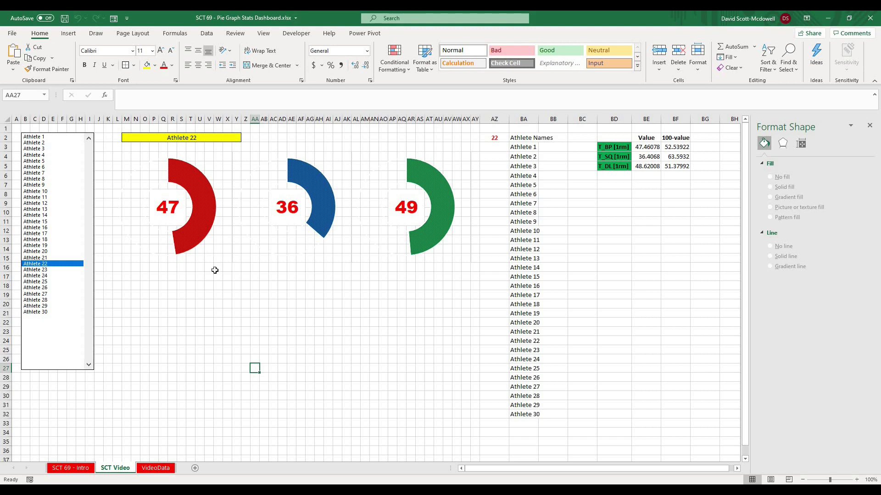
left_click(151, 277)
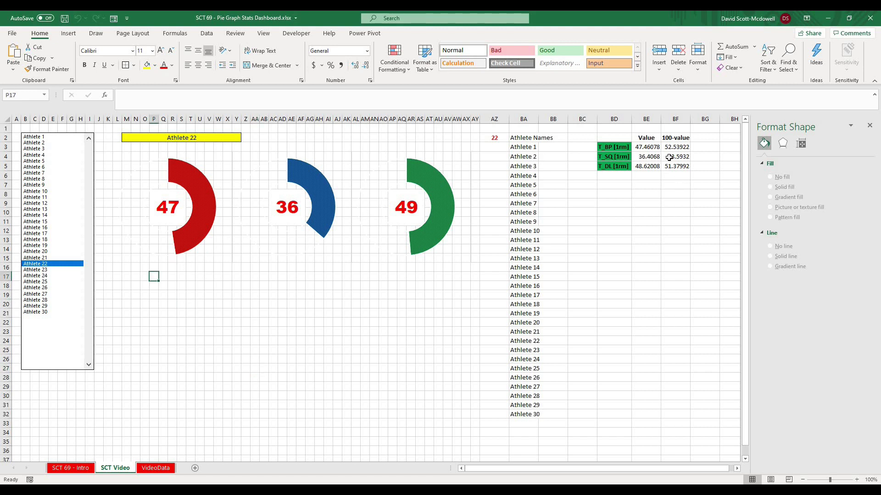
left_click_drag(647, 146, 681, 162)
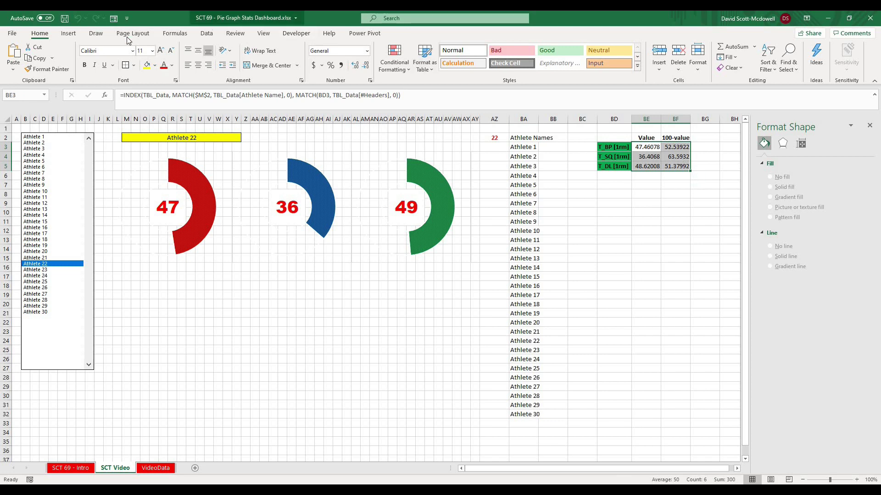
left_click(68, 33)
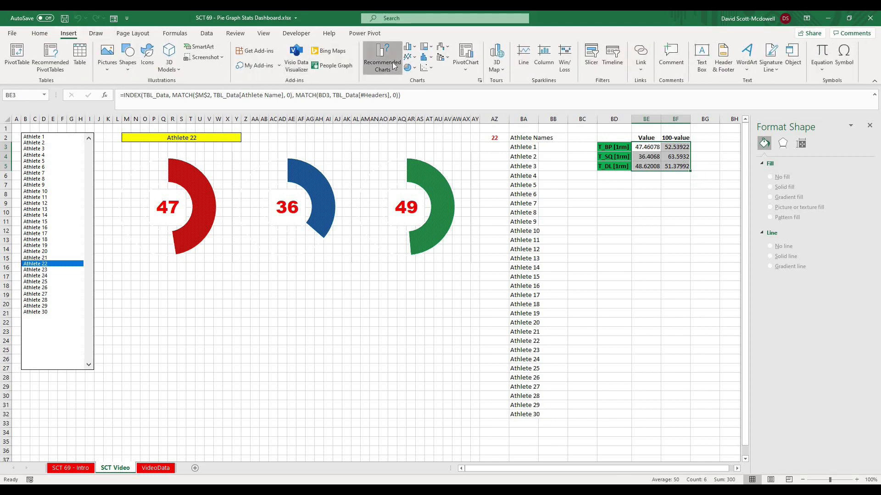
left_click(393, 66)
left_click(330, 276)
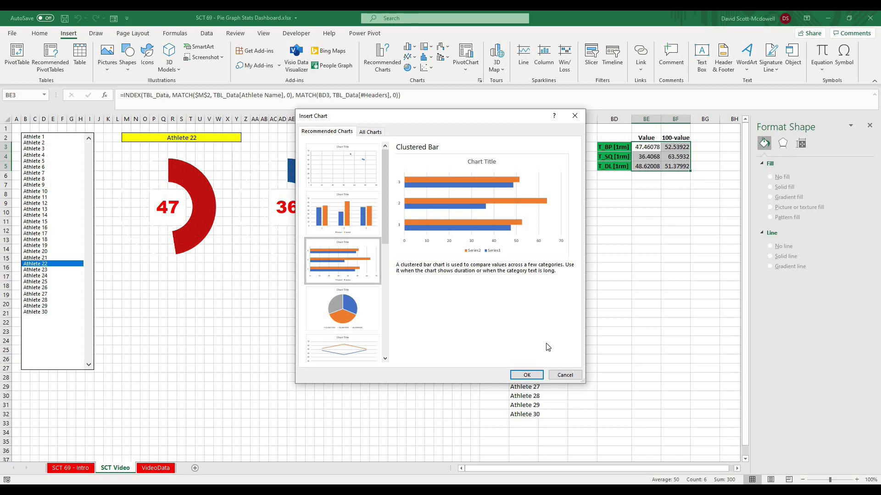
left_click(565, 375)
- Insert a clustered bar chart from the three T-score values in BE3:BE5
left_click_drag(646, 147, 648, 170)
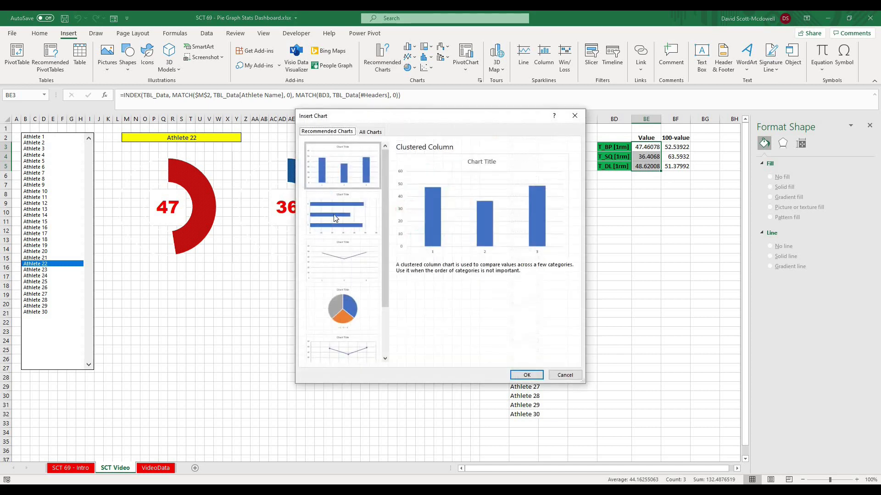
left_click(341, 220)
left_click(526, 375)
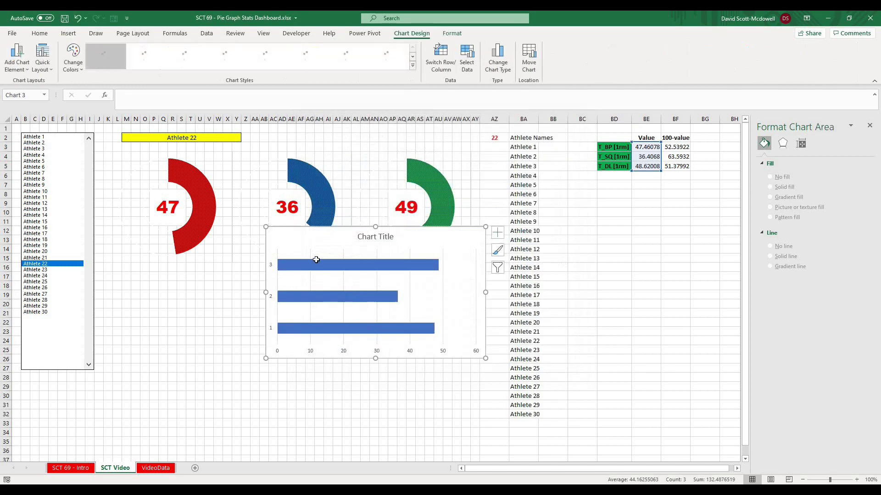
- Place the bar chart directly below the doughnut charts and widen it to span all three of them
left_click_drag(305, 232, 153, 271)
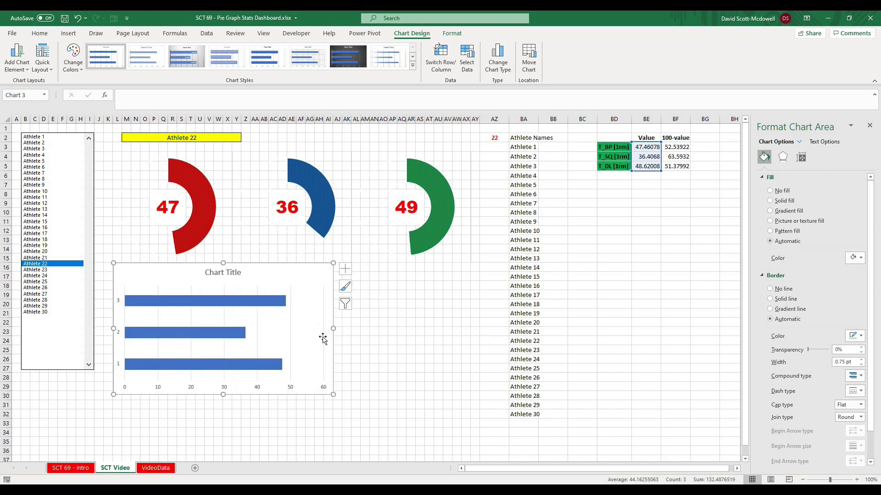
left_click_drag(333, 328, 470, 326)
left_click(351, 429)
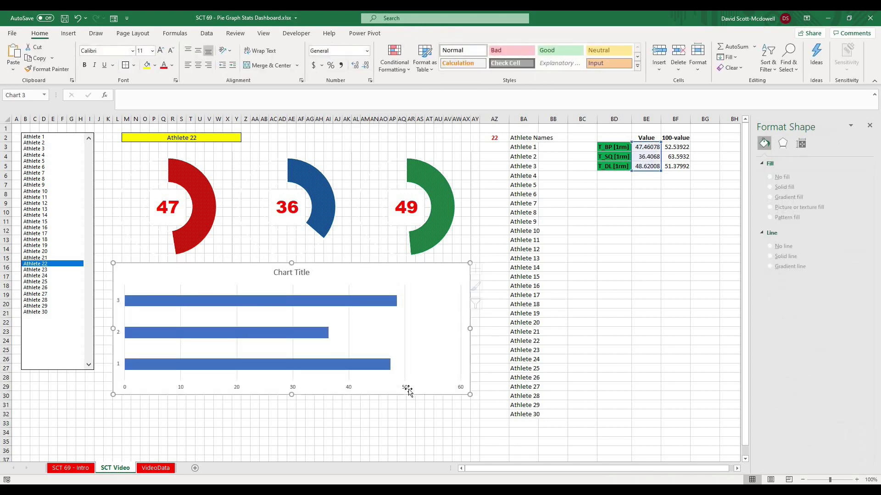
- Set the maximum bound of the bar chart's horizontal axis to 100
left_click(403, 387)
left_click(293, 389)
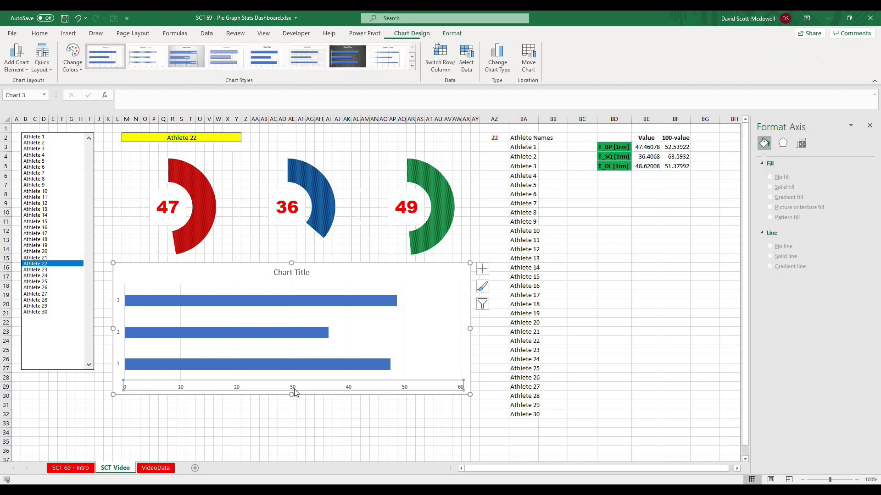
left_click(288, 403)
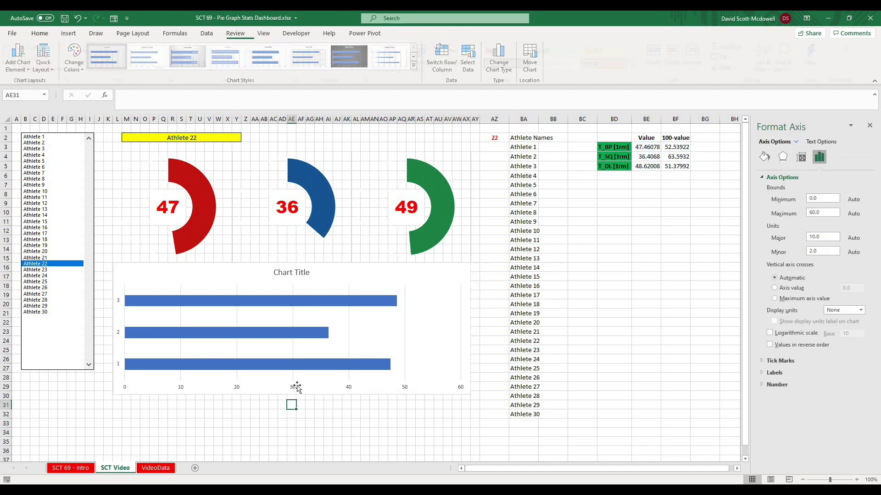
left_click(292, 390)
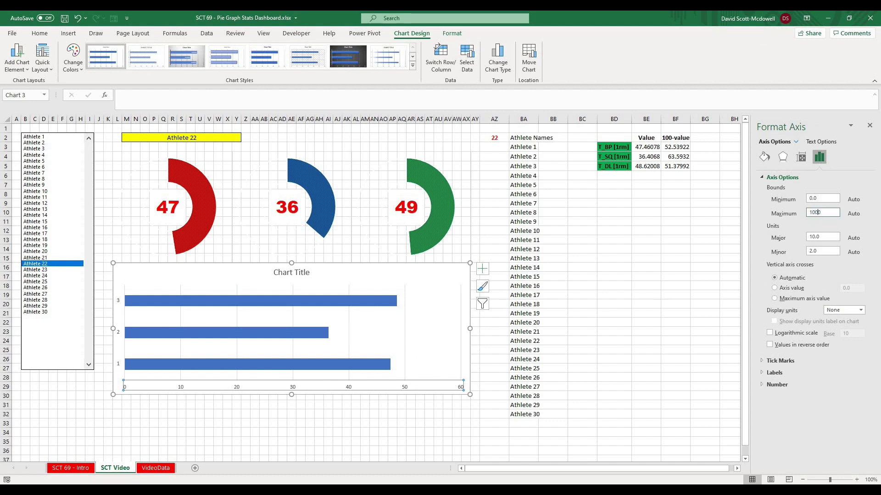
left_click(686, 323)
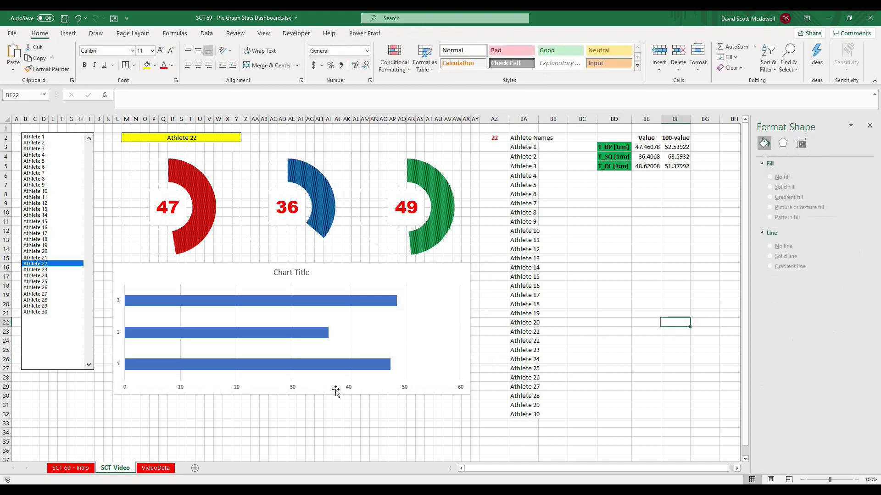
left_click(318, 433)
left_click(220, 306)
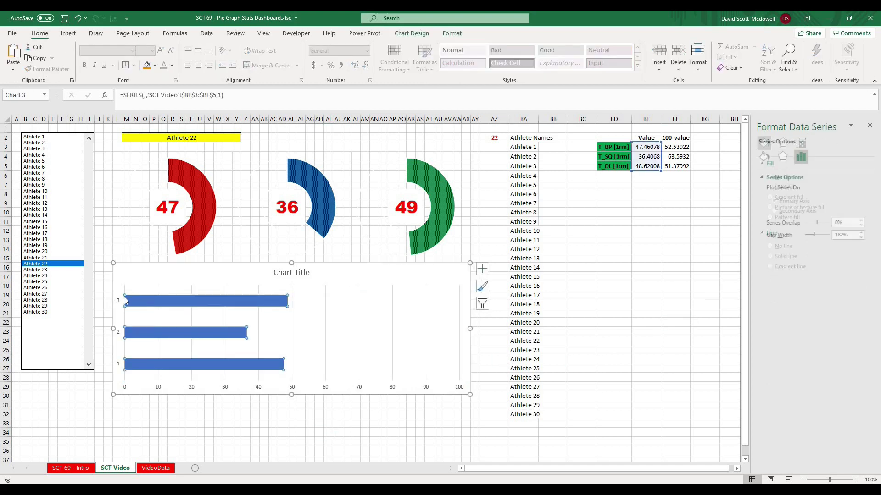
left_click(119, 302)
left_click(188, 365)
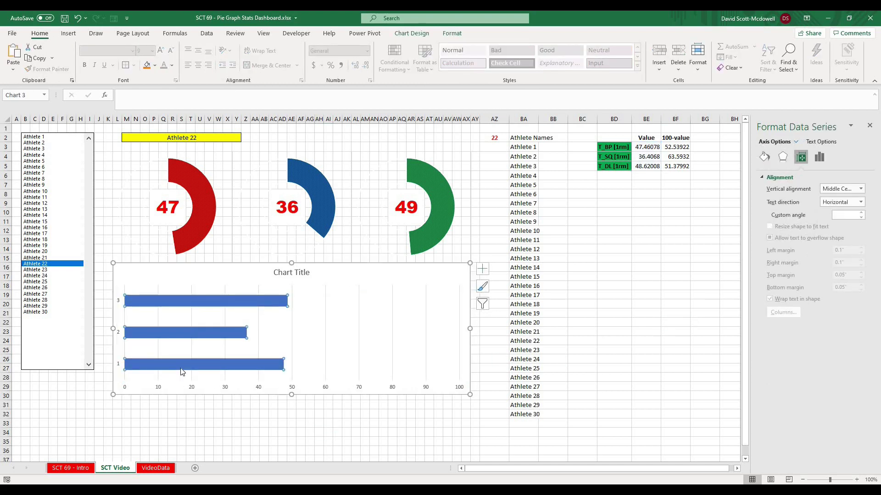
- Select Athlete 2 and finally Athlete 1 in the athlete list to update all the charts
left_click(44, 143)
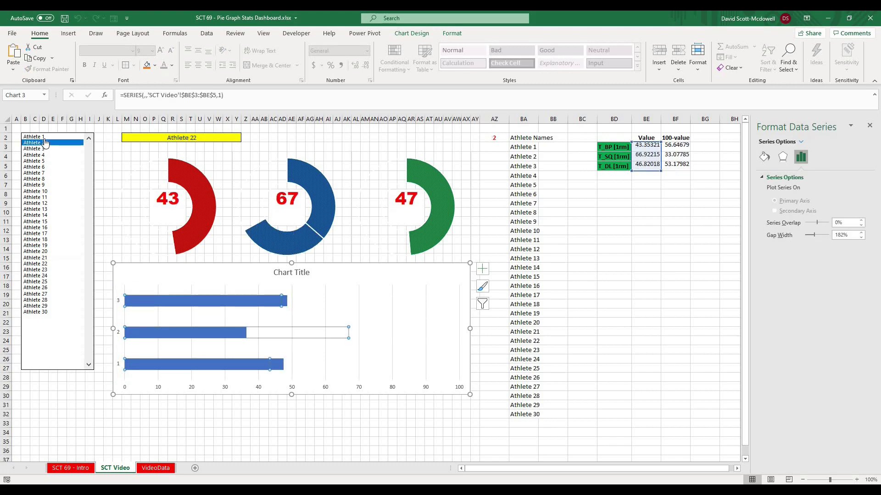
left_click(44, 137)
left_click(254, 420)
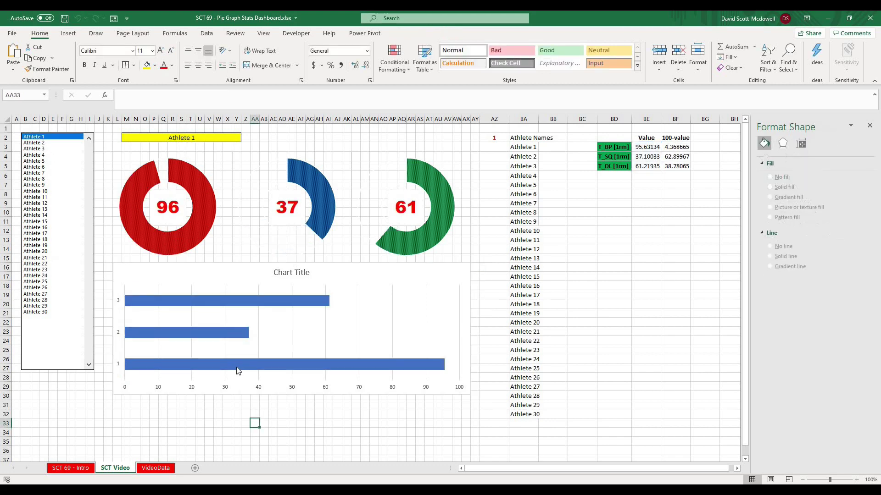
- Apply pattern fills to the individual bars to match the doughnuts: red for bar 1, blue for bar 2 and green for bar 3
left_click(240, 365)
left_click(240, 364)
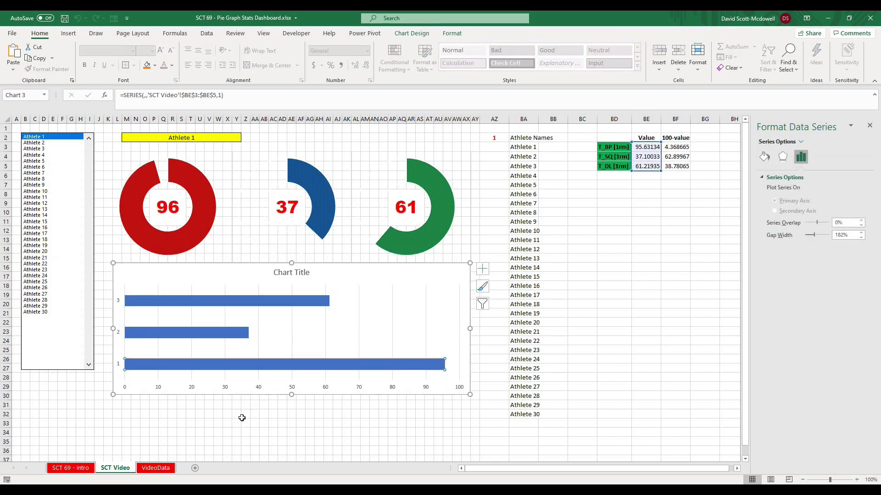
left_click(765, 159)
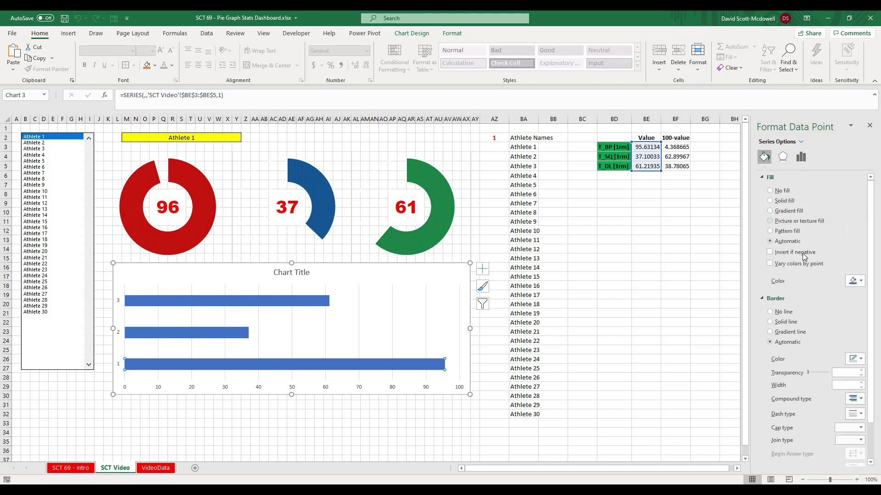
left_click(785, 232)
left_click(811, 304)
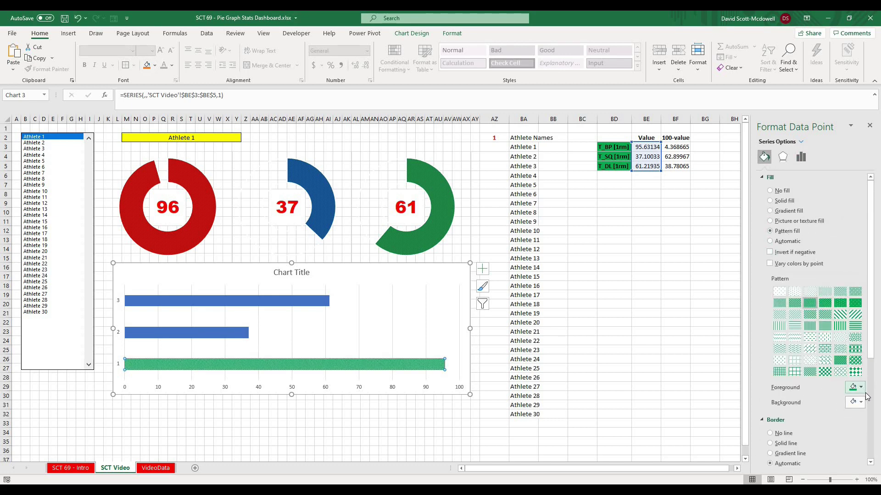
left_click(861, 389)
left_click(813, 337)
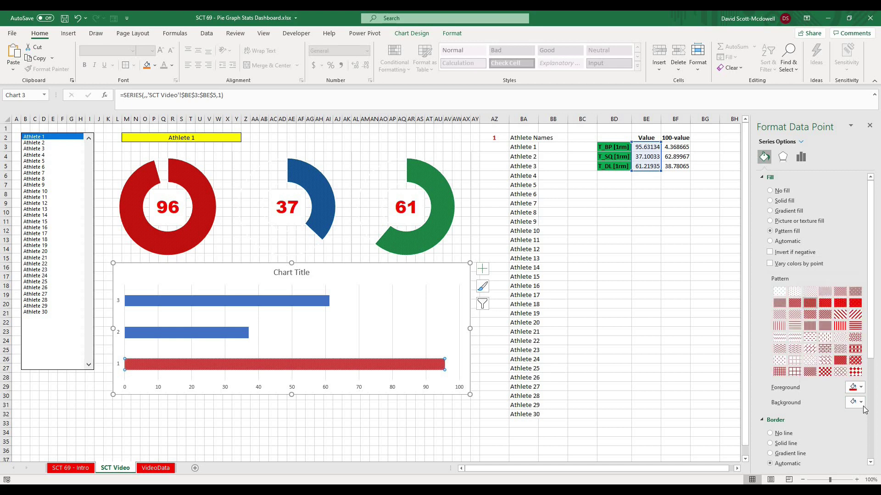
left_click(861, 402)
left_click(813, 289)
left_click(325, 420)
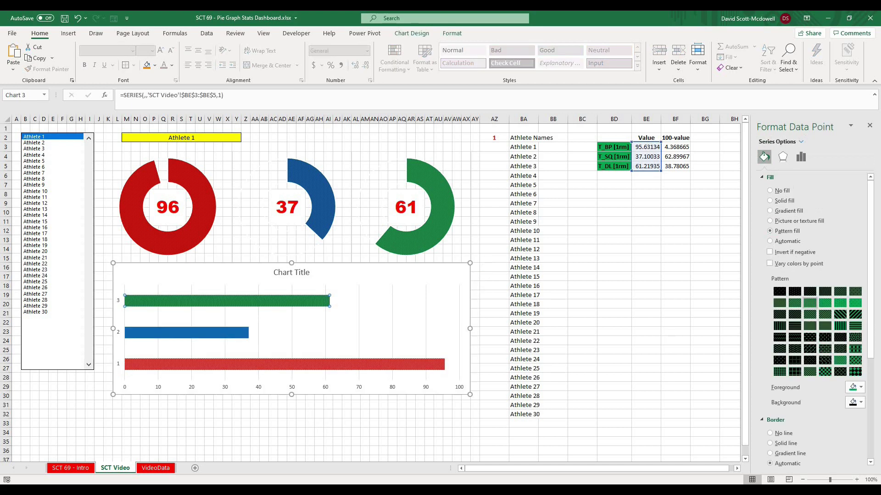
left_click(392, 442)
- Delete the bar chart's placeholder title
left_click(294, 275)
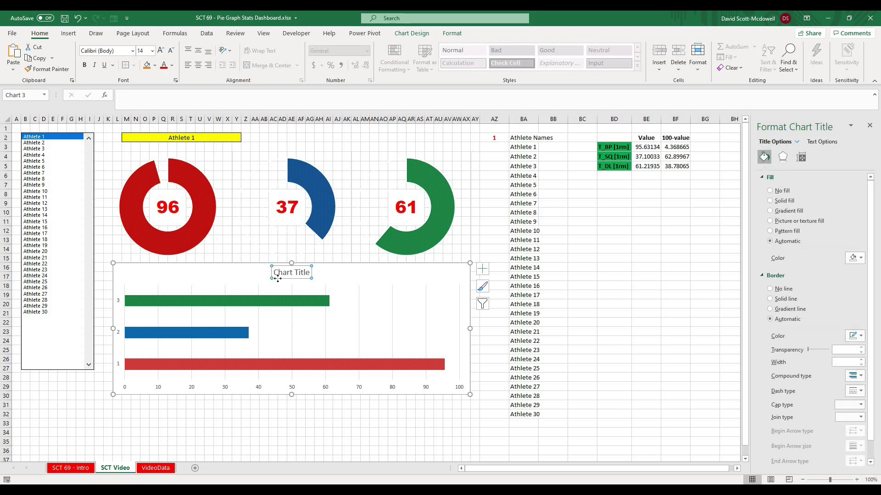
key("Delete")
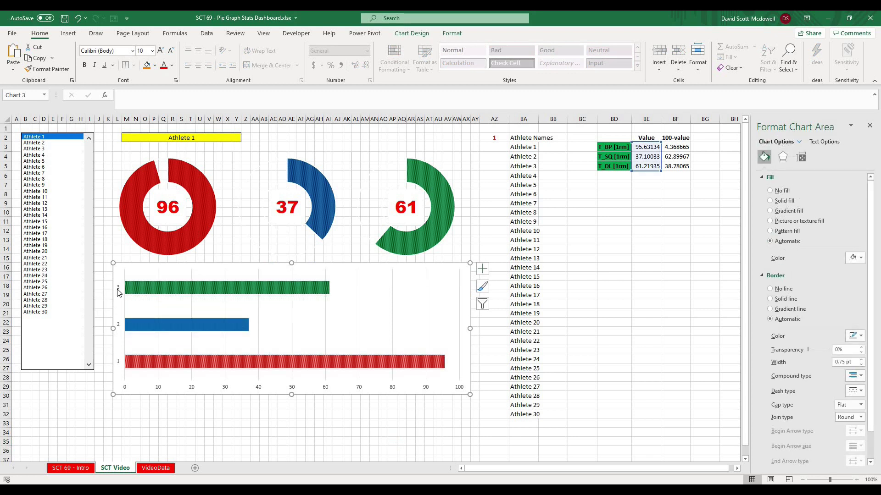
- Delete the bar chart's vertical category axis and horizontal value axis
left_click(118, 291)
key("Delete")
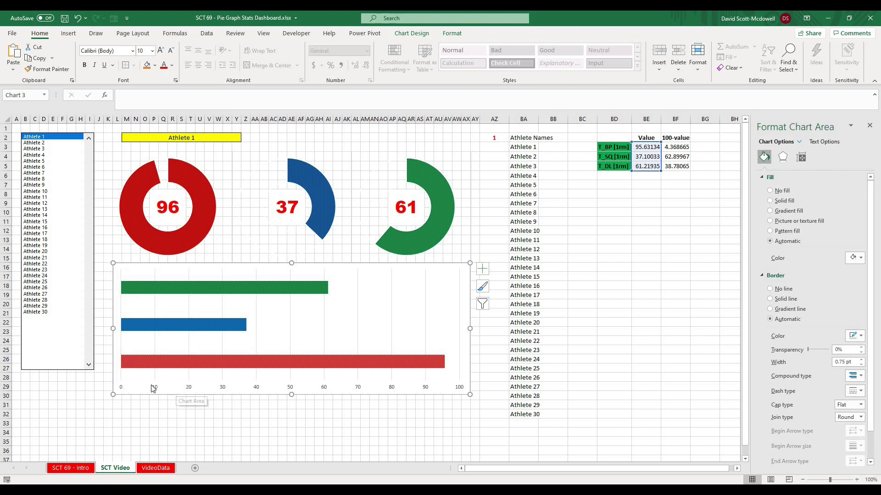
left_click(181, 387)
key("Delete")
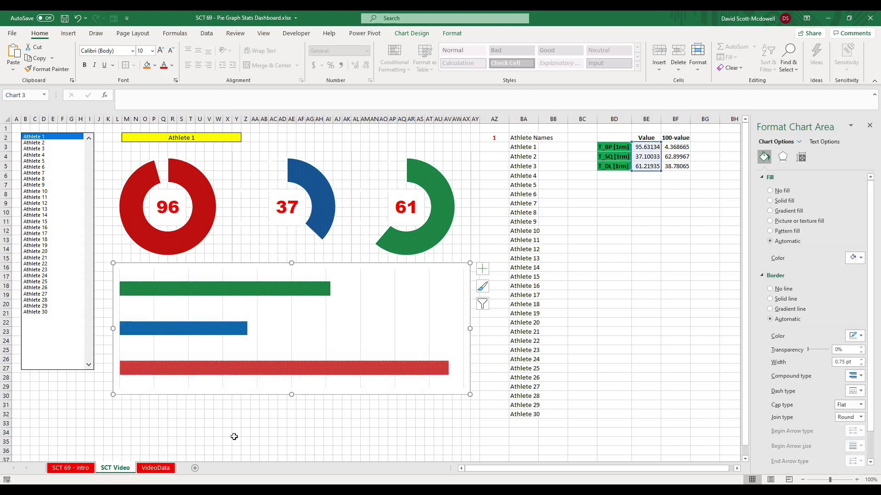
left_click(234, 437)
- Set the gap width of the bar chart's data series to 50%
left_click(317, 371)
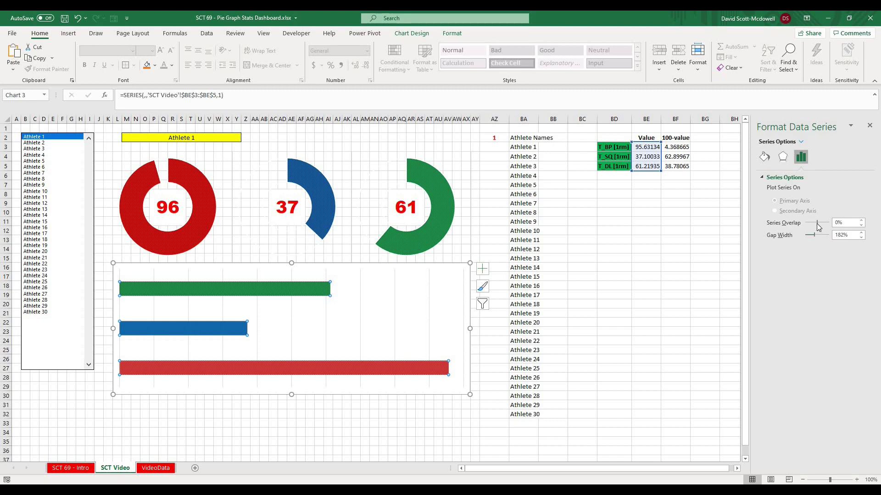
left_click_drag(812, 236, 810, 236)
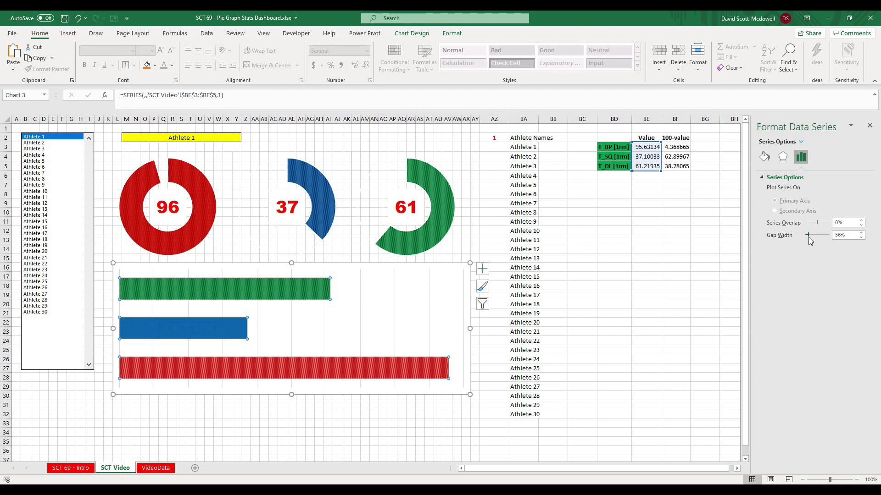
left_click(861, 238)
left_click(860, 238)
left_click(860, 238)
left_click(860, 239)
left_click(860, 238)
left_click(310, 420)
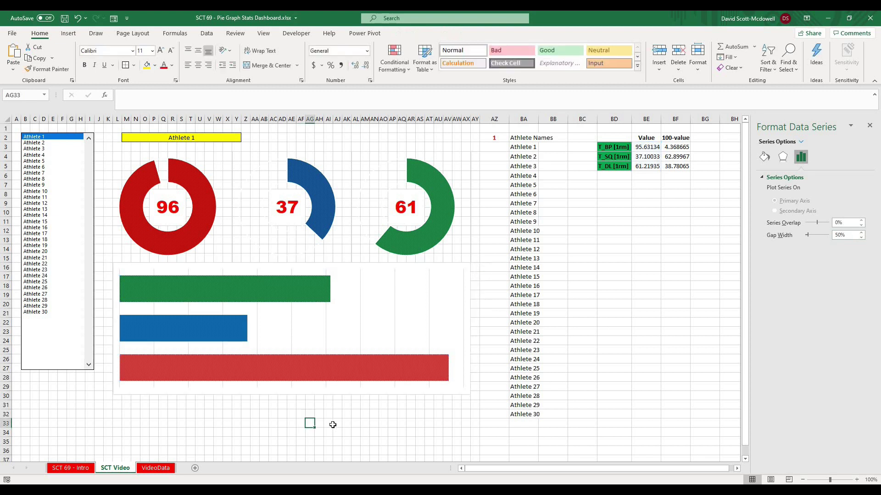
- Format the bar chart's major gridlines as solid black lines and increase their width
left_click(329, 431)
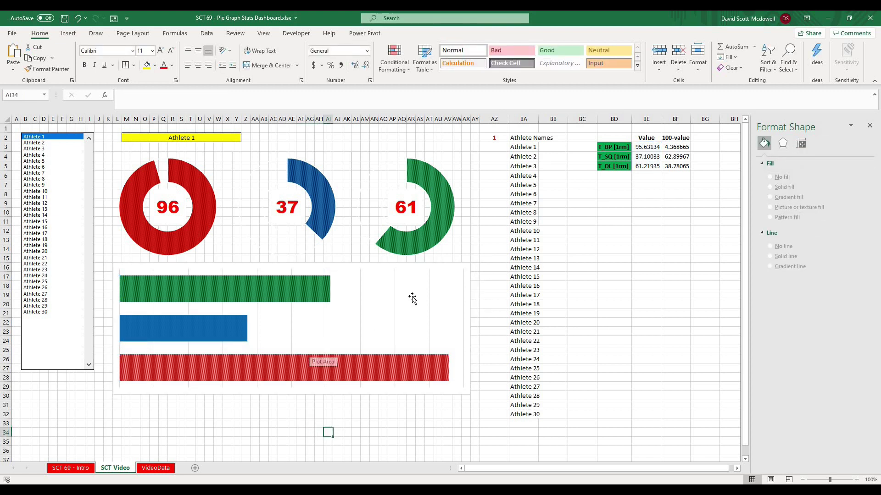
left_click(391, 301)
left_click(401, 294)
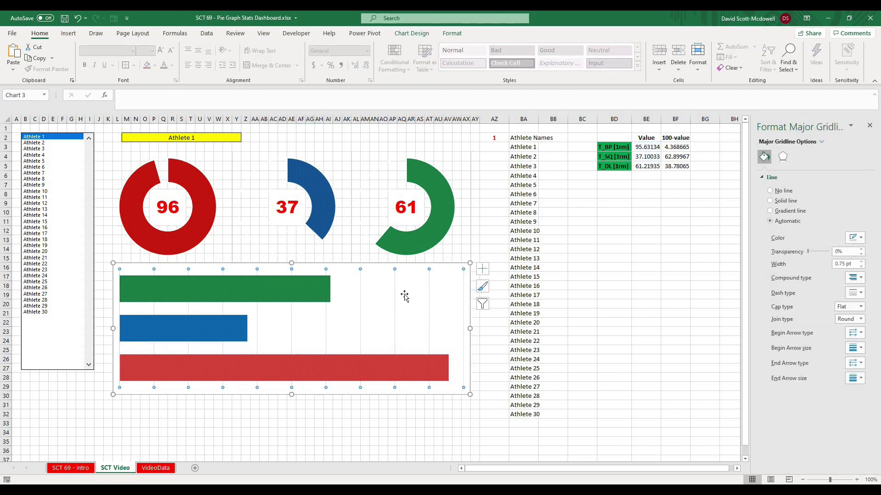
left_click(328, 441)
left_click(396, 280)
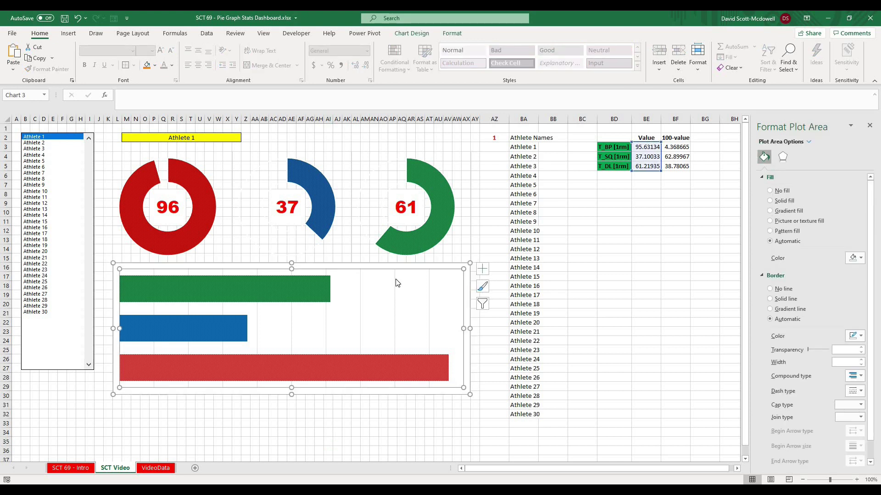
left_click(396, 281)
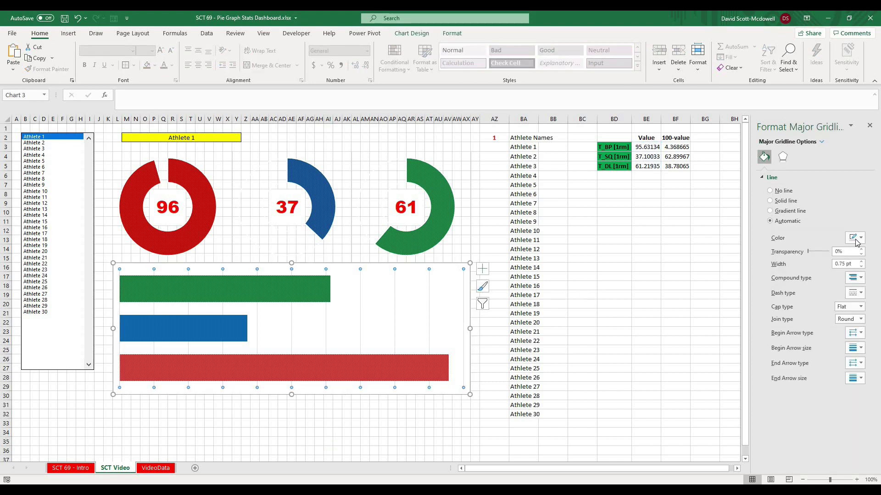
left_click(856, 239)
left_click(812, 263)
left_click(861, 261)
left_click(861, 262)
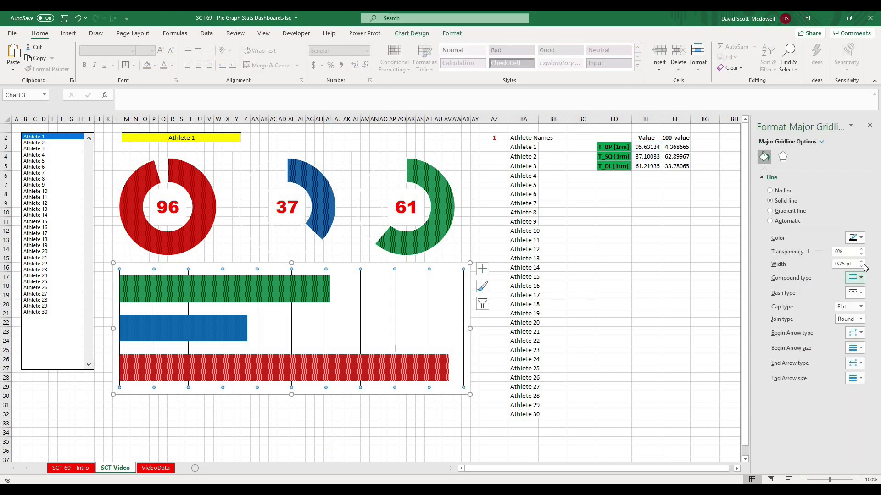
left_click(861, 262)
left_click(861, 261)
left_click(373, 430)
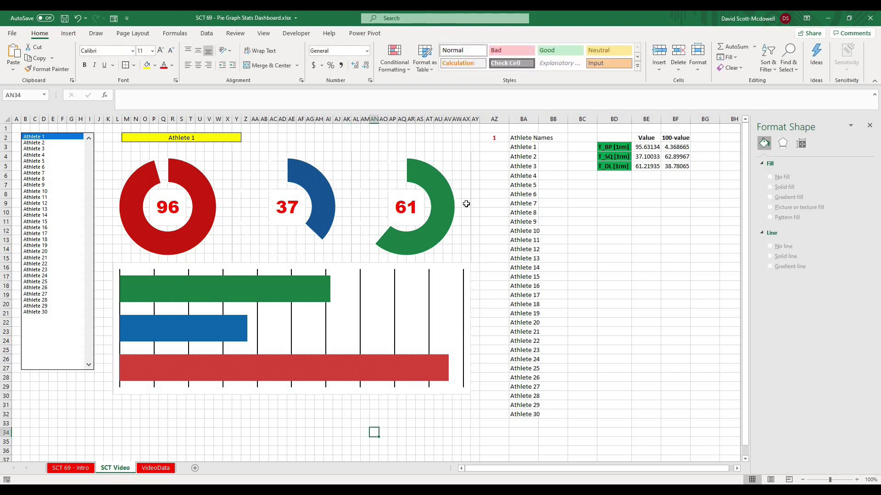
left_click(281, 397)
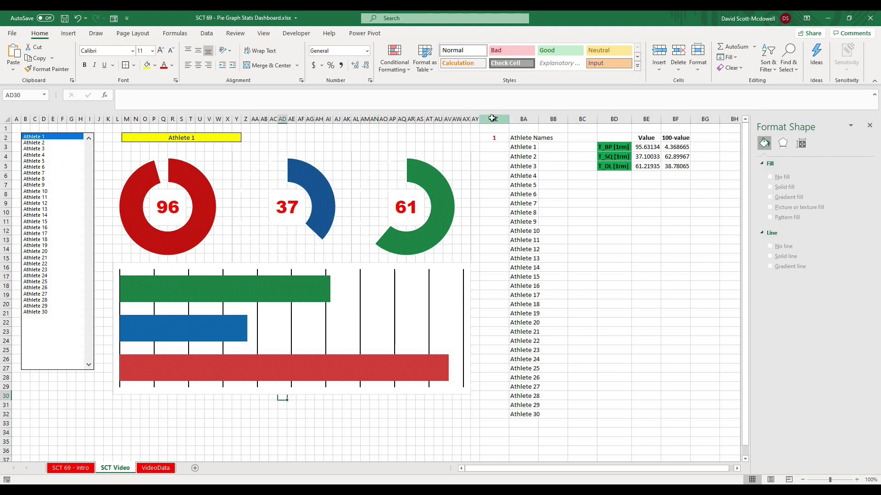
left_click_drag(492, 118, 734, 120)
left_click(646, 285)
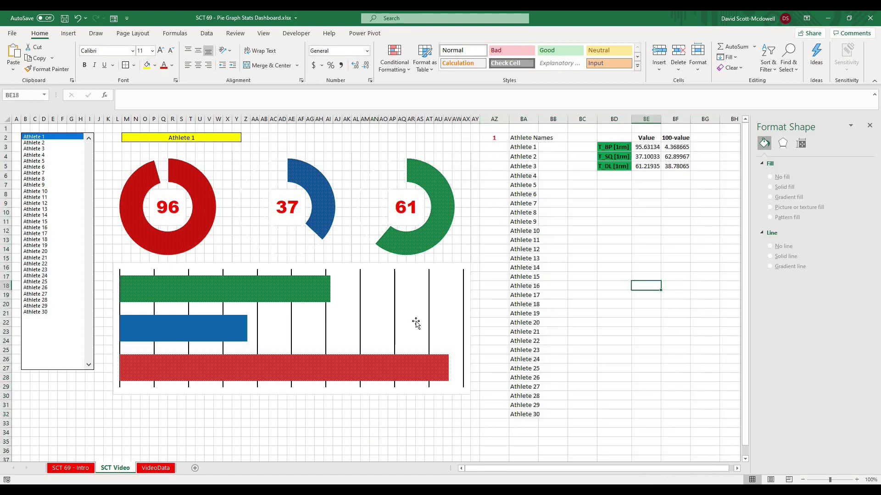
left_click(373, 421)
left_click(347, 202)
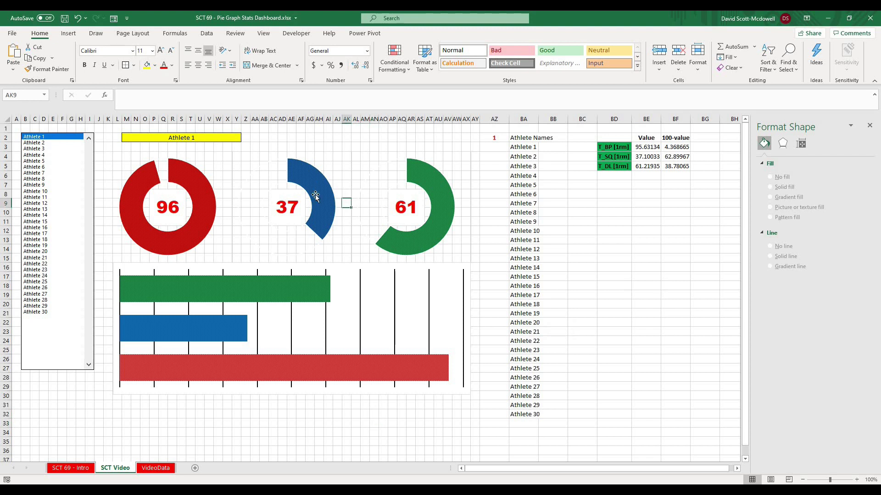
- Hide the worksheet's gridlines and its row and column headings
left_click(264, 34)
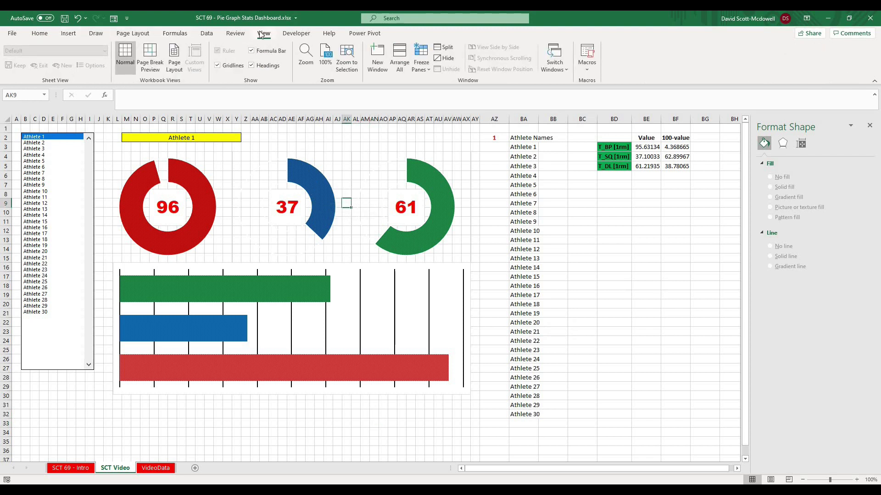
left_click(234, 66)
left_click(215, 414)
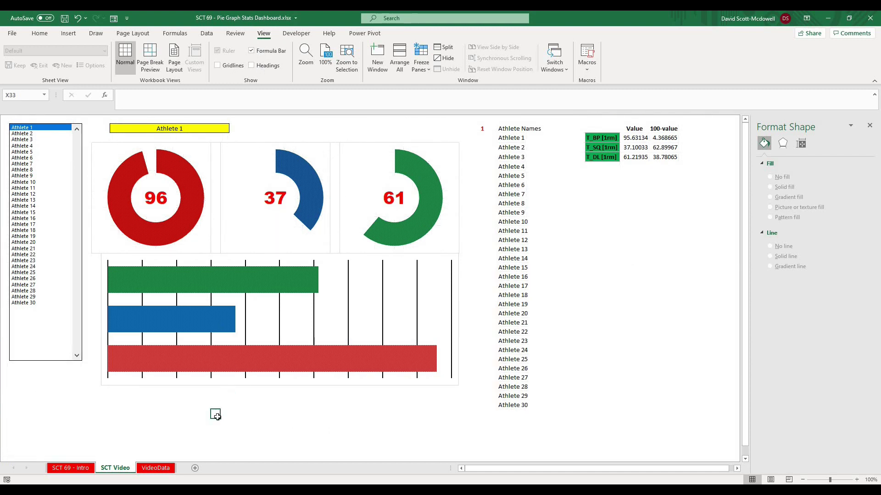
- Widen the bar chart so its side edges line up with the outer edges of the doughnut charts above
left_click(98, 320)
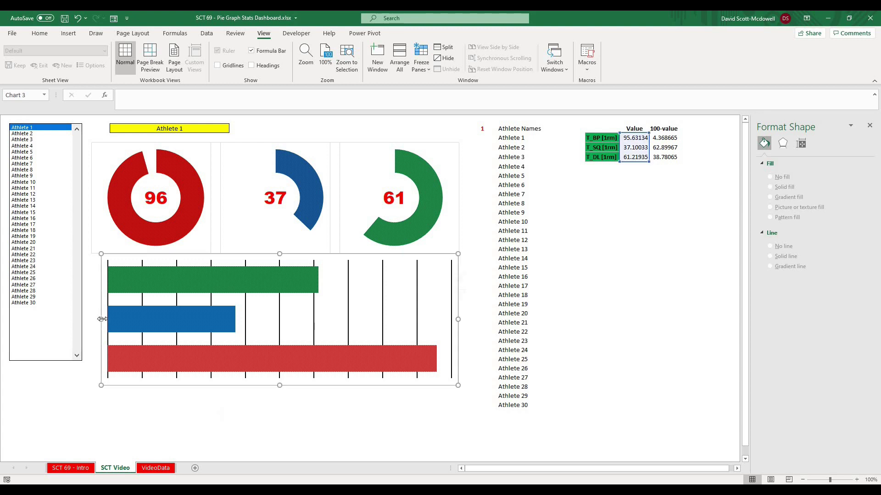
left_click_drag(97, 320, 92, 320)
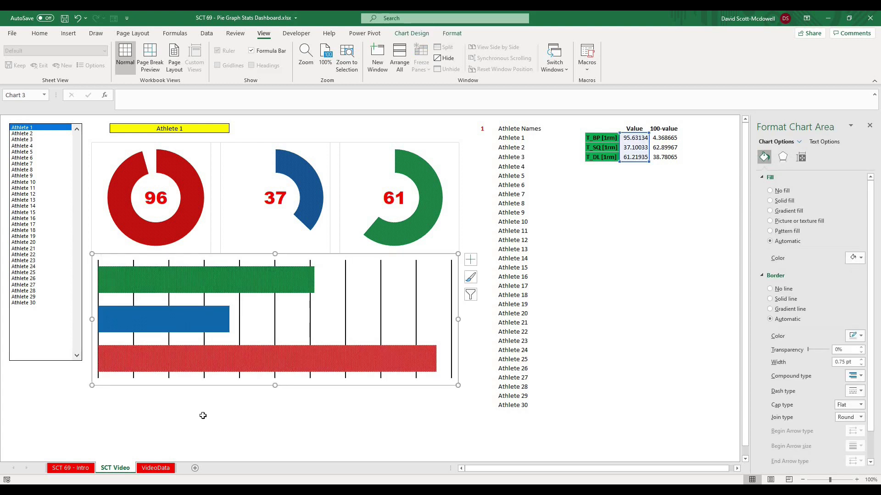
left_click(281, 427)
left_click(458, 294)
mouse_move(461, 318)
left_mouse_down()
mouse_move(456, 335)
mouse_move(462, 321)
left_mouse_up()
left_click(426, 414)
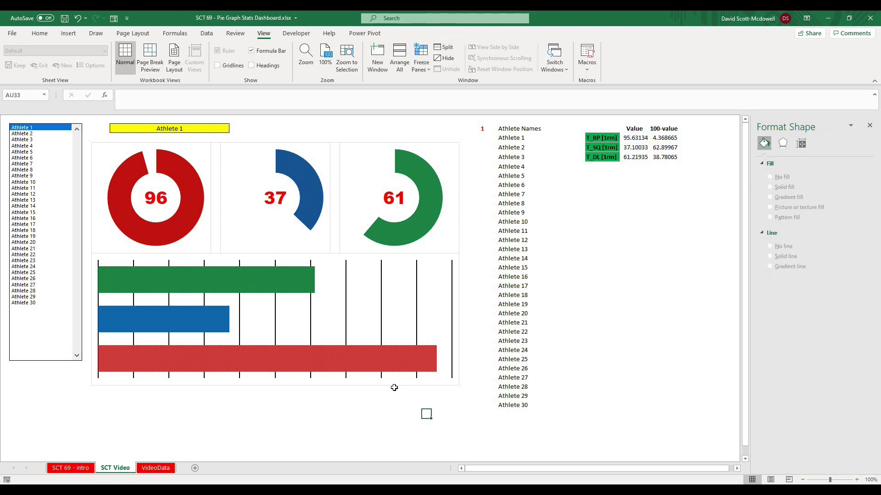
left_click(307, 414)
- Remove the border lines from the bar chart and from all three doughnut charts
left_click(434, 258)
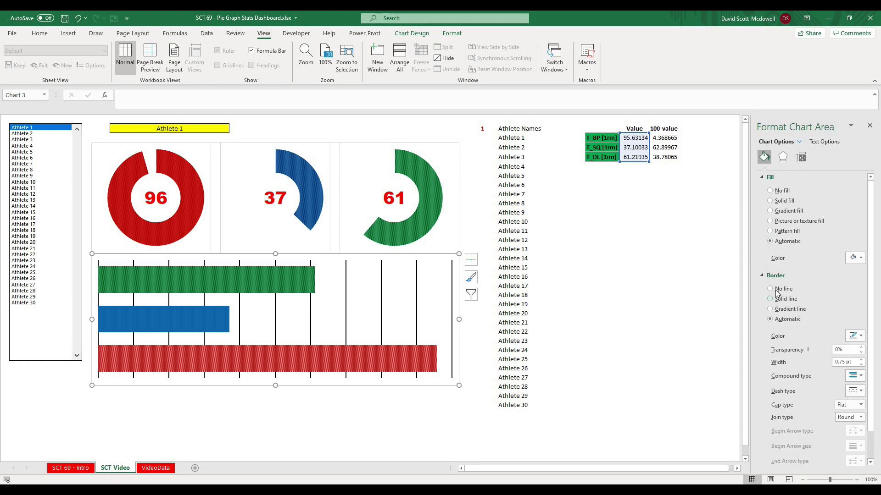
left_click(414, 405)
left_click(445, 240)
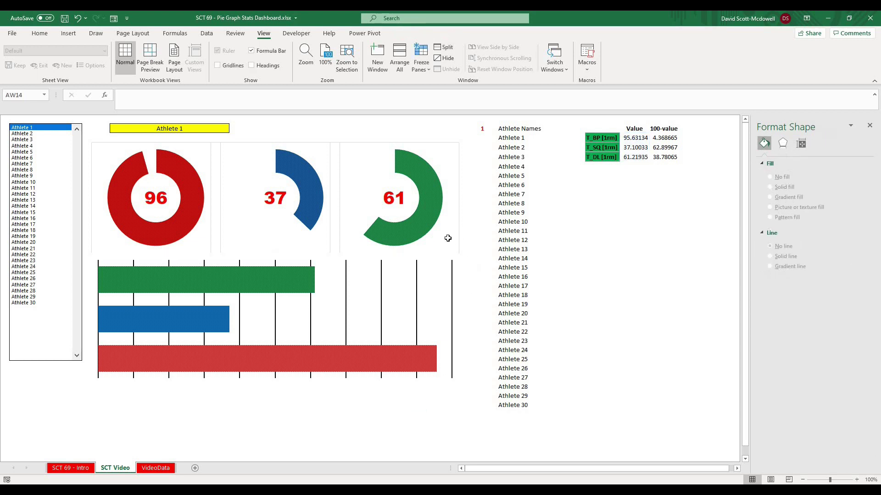
left_click(456, 210)
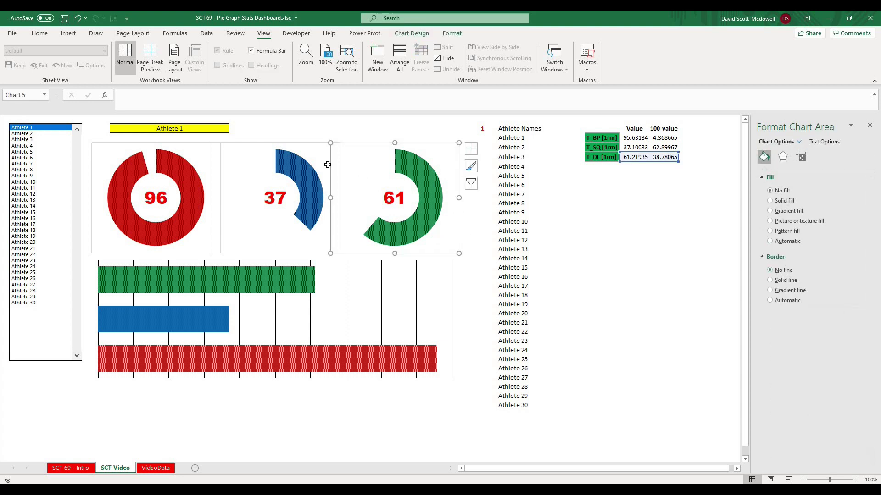
left_click(334, 145)
left_click(349, 146)
left_click(316, 145)
left_click(771, 270)
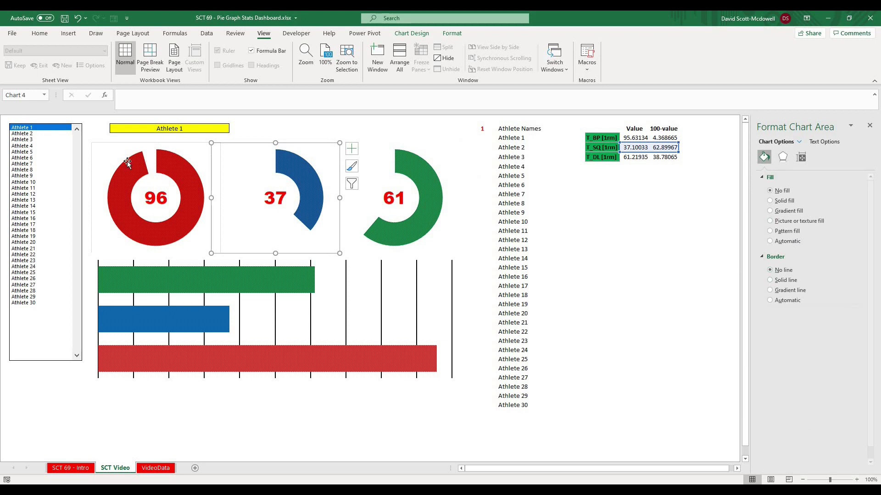
left_click(131, 149)
left_click(771, 270)
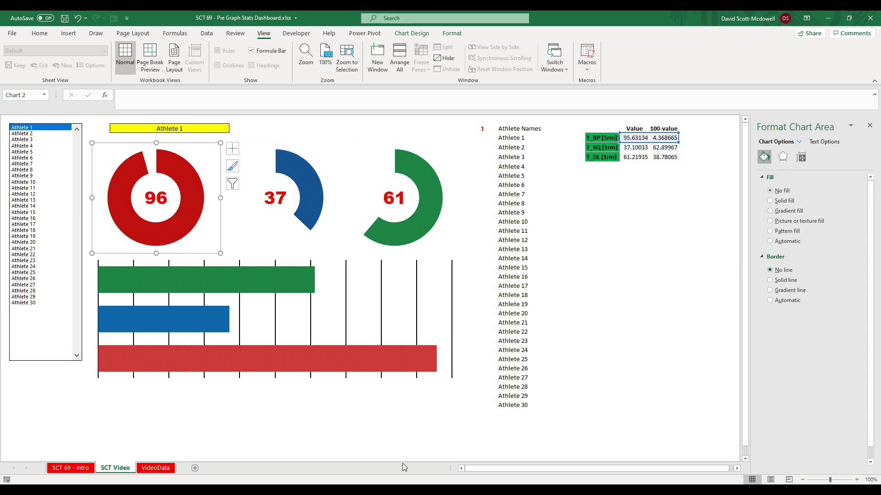
left_click(319, 435)
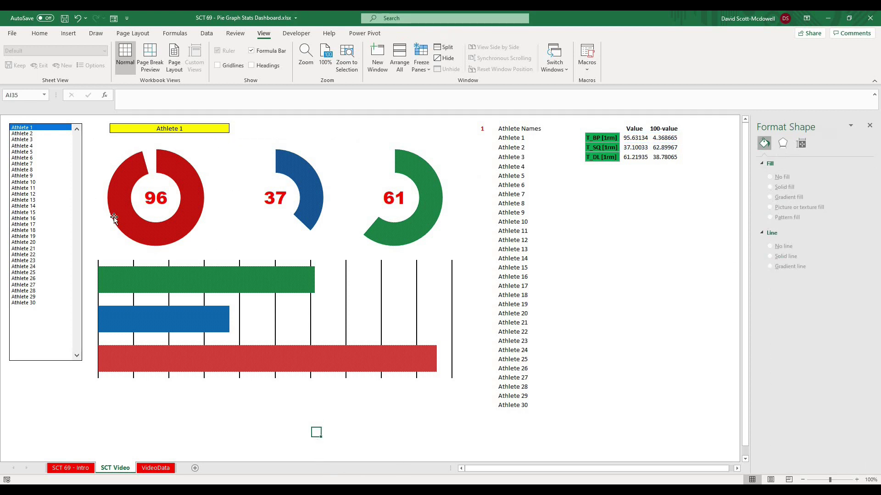
- Select several athletes in the athlete list, ending on Athlete 29, to update the doughnut and bar charts
left_click(41, 175)
left_click_drag(41, 205, 33, 299)
left_click(32, 119)
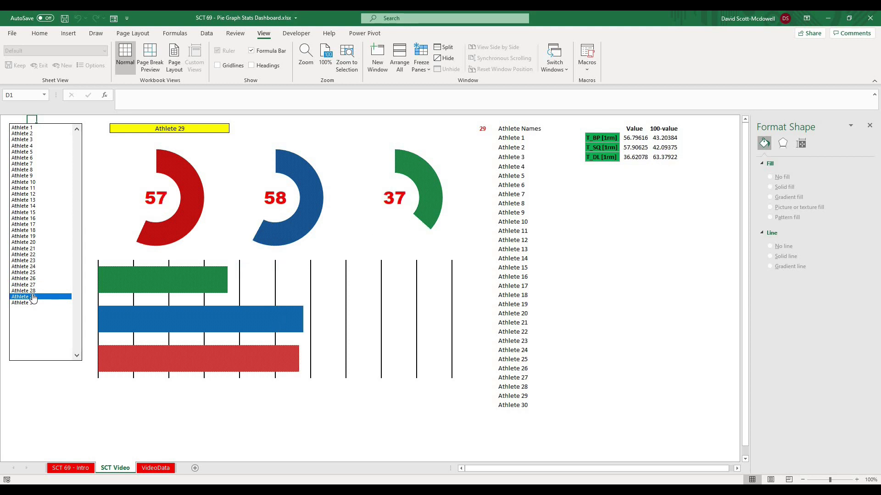
left_click_drag(49, 272, 36, 293)
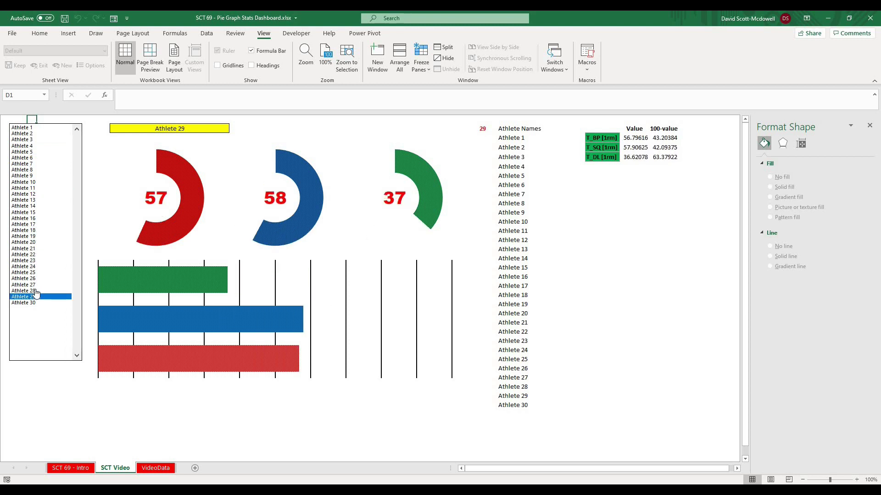